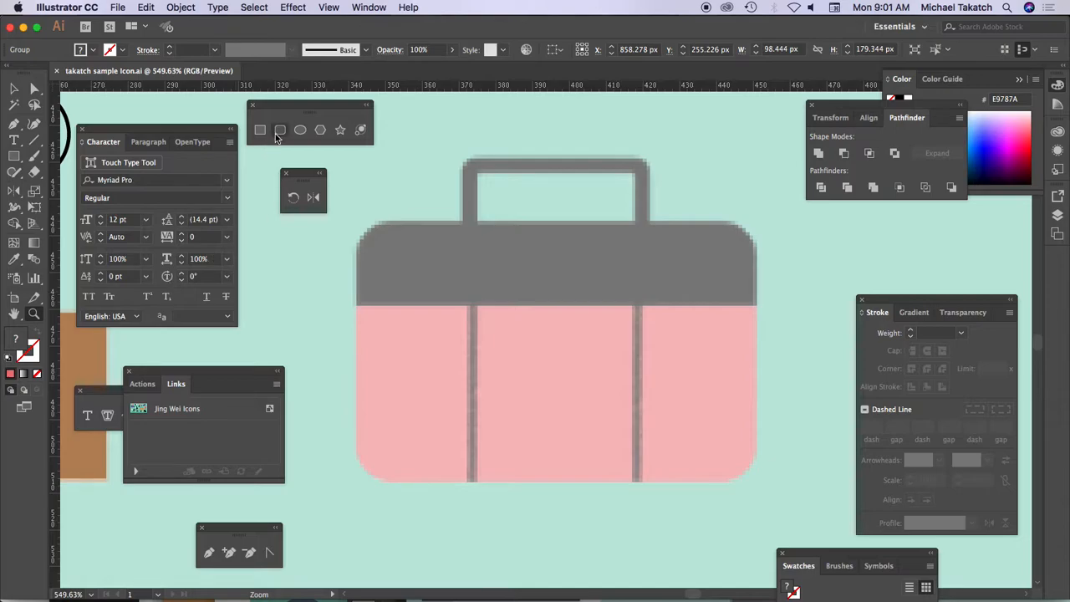
Draw an unfilled black-stroked rectangle about 109 × 72 px over the suitcase body and round its corners to about 10.35 px.
{"action": "left_click", "coordinate": [260, 130]}
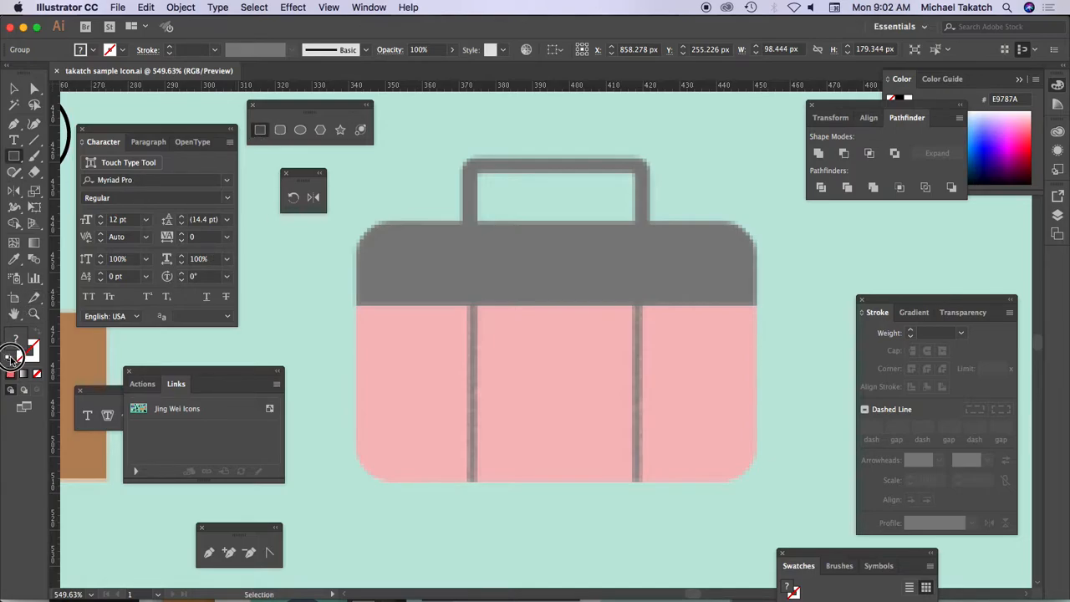
{"action": "left_click", "coordinate": [9, 357]}
{"action": "left_click", "coordinate": [38, 374]}
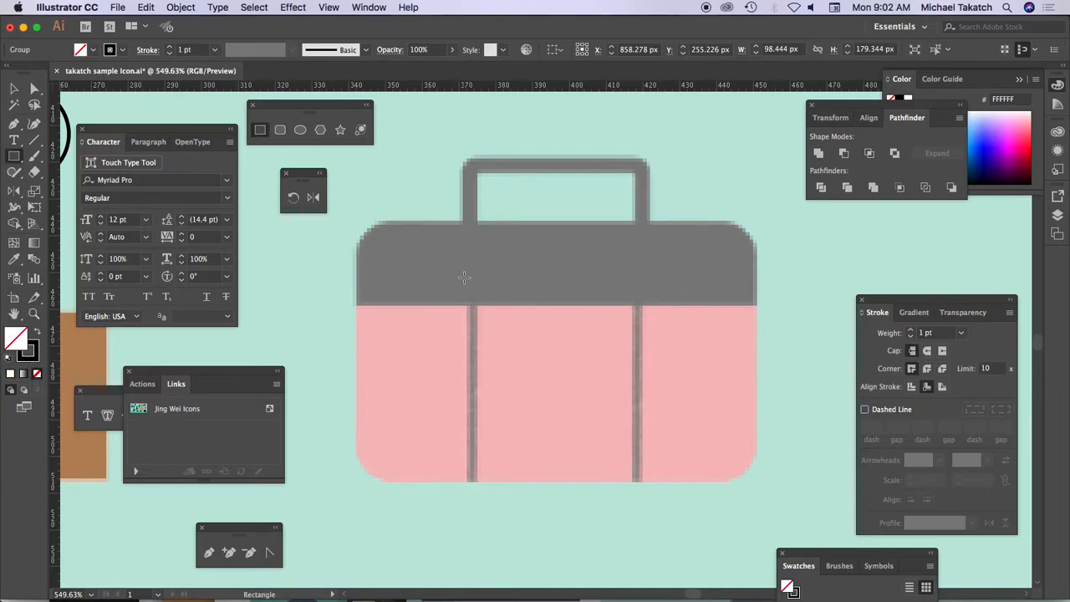
{"action": "left_click_drag", "start_coordinate": [356, 224], "coordinate": [757, 484]}
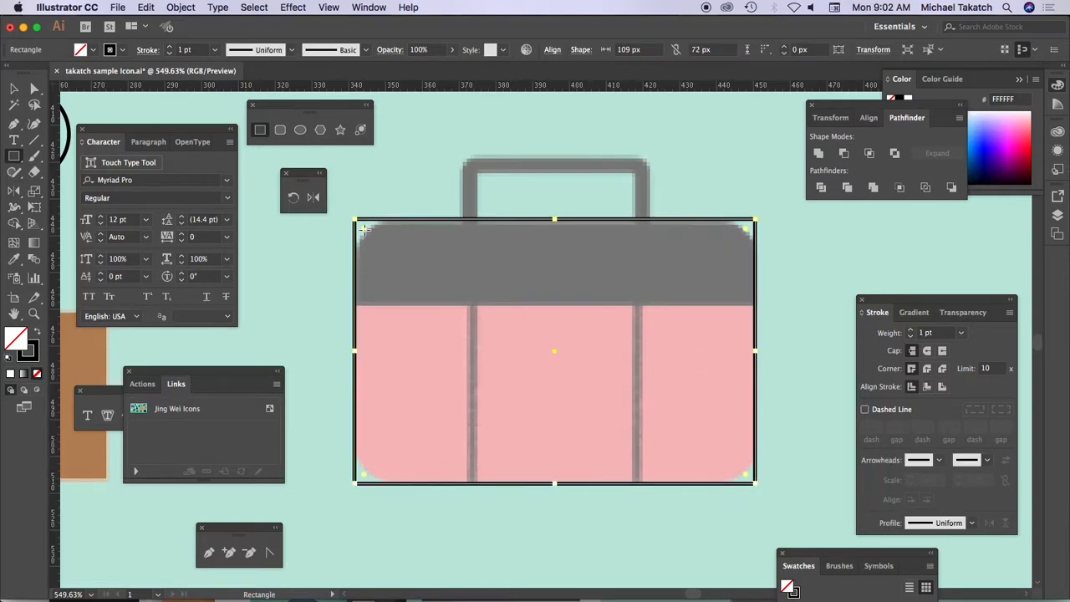
{"action": "left_click", "coordinate": [34, 88]}
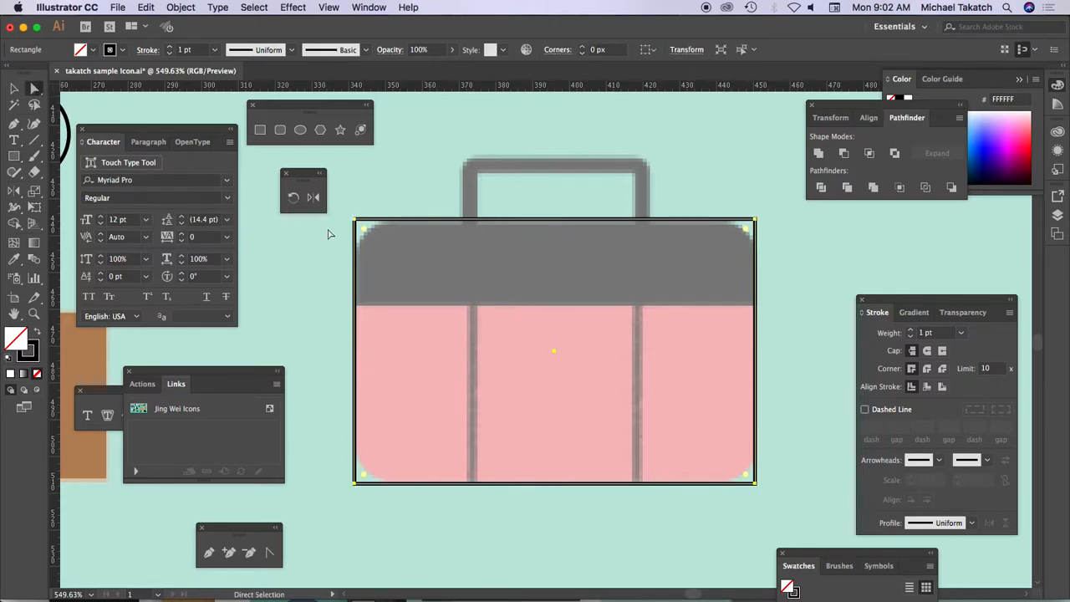
{"action": "left_click_drag", "start_coordinate": [368, 236], "coordinate": [399, 255]}
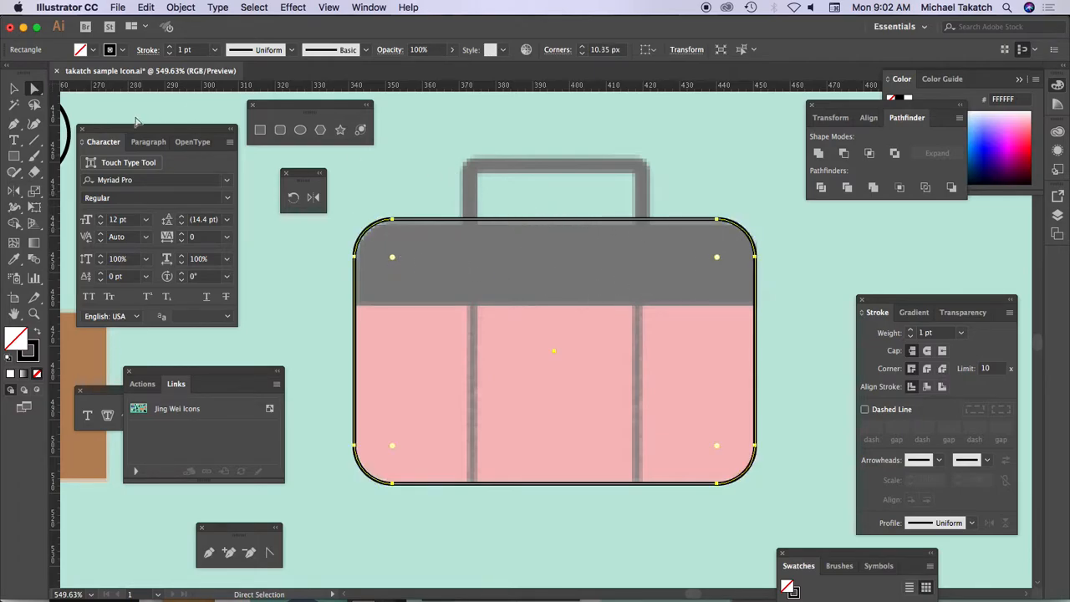
Draw a rectangle about 48 × 24 px over the suitcase handle and round its corners to about 3.23 px.
{"action": "left_click", "coordinate": [260, 130]}
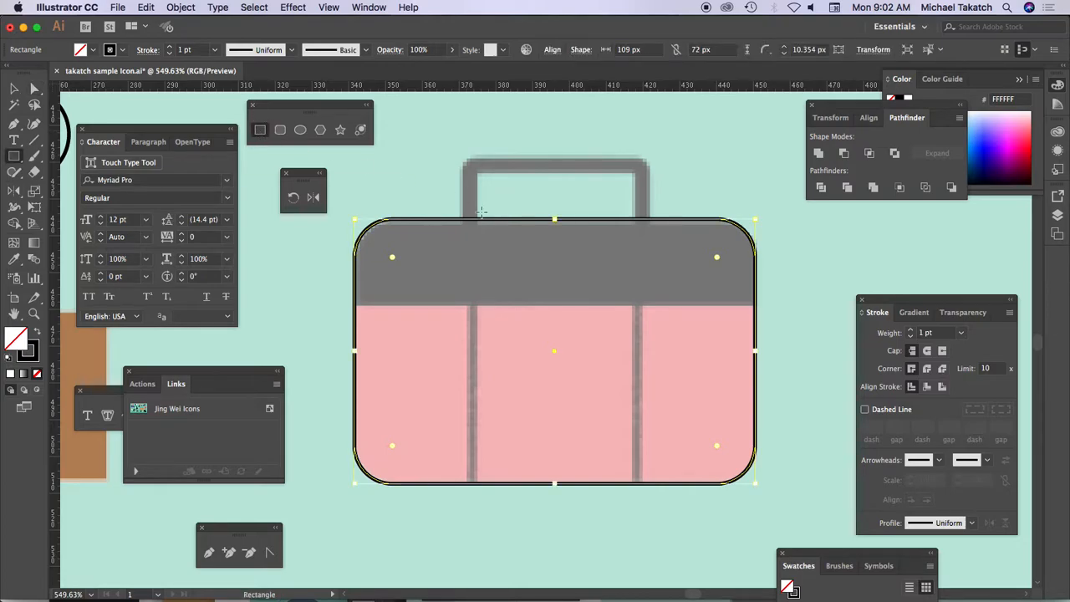
{"action": "left_click_drag", "start_coordinate": [470, 168], "coordinate": [645, 255]}
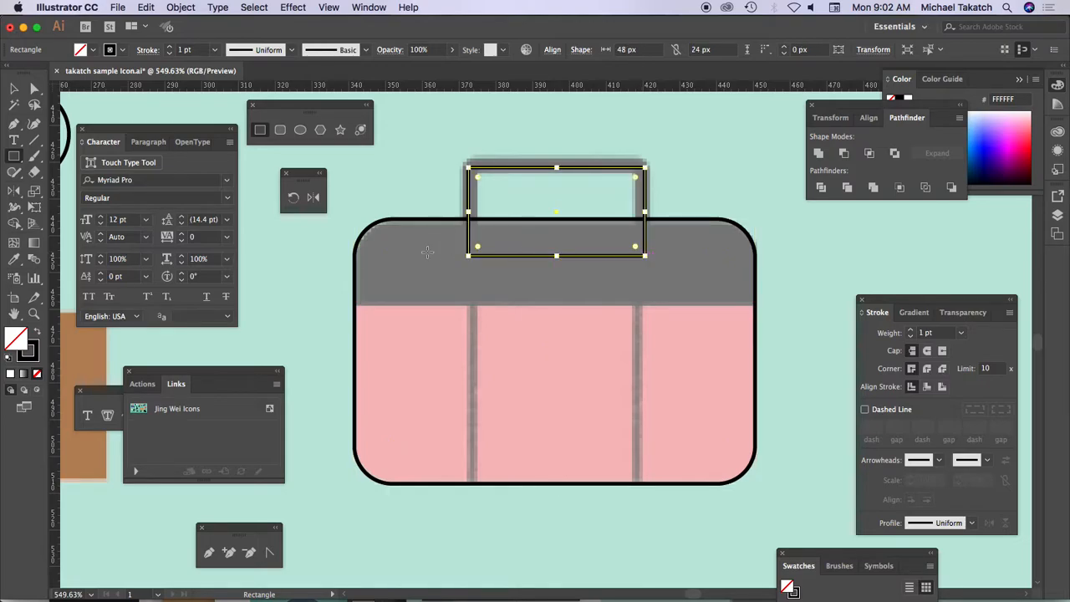
{"action": "left_click", "coordinate": [34, 88]}
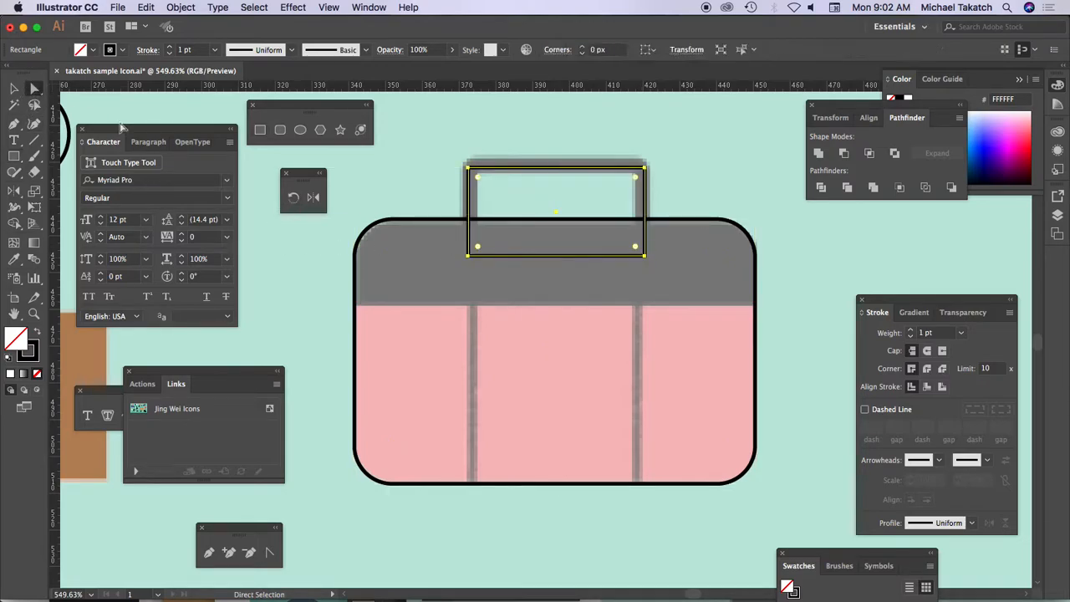
{"action": "left_click_drag", "start_coordinate": [477, 177], "coordinate": [479, 173]}
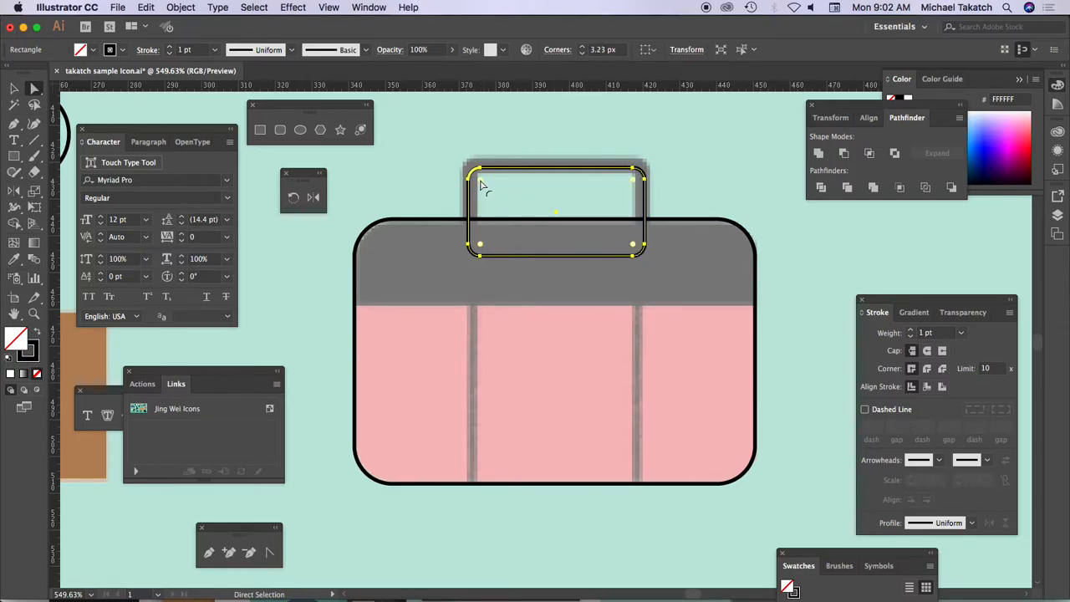
Nudge the handle rectangle up slightly to match the reference and set its stroke weight to 4 pt.
{"action": "key", "text": "Up"}
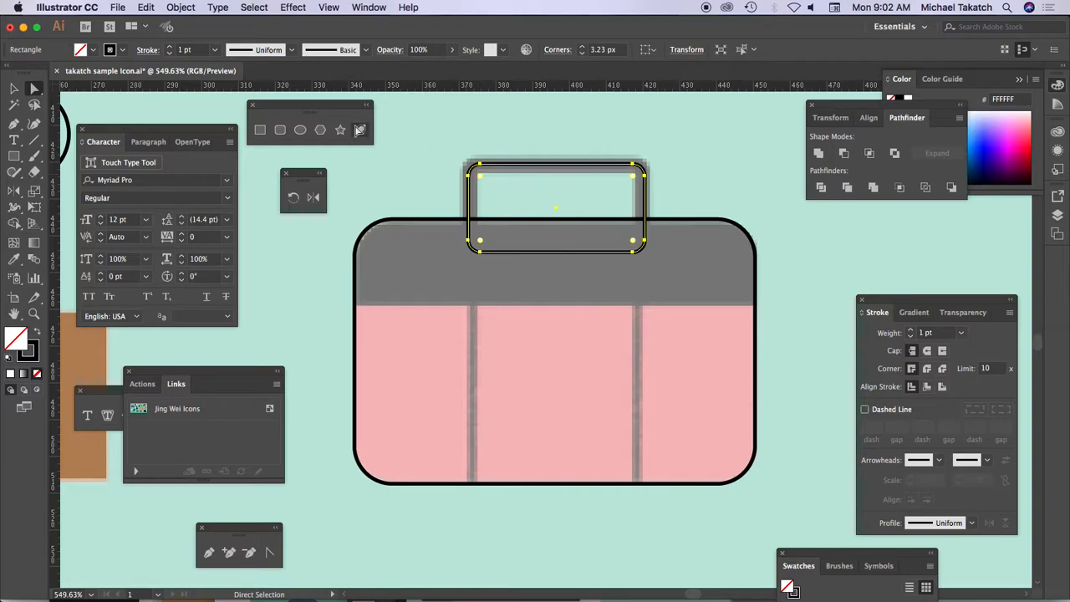
{"action": "left_click", "coordinate": [170, 48]}
{"action": "left_click", "coordinate": [170, 47]}
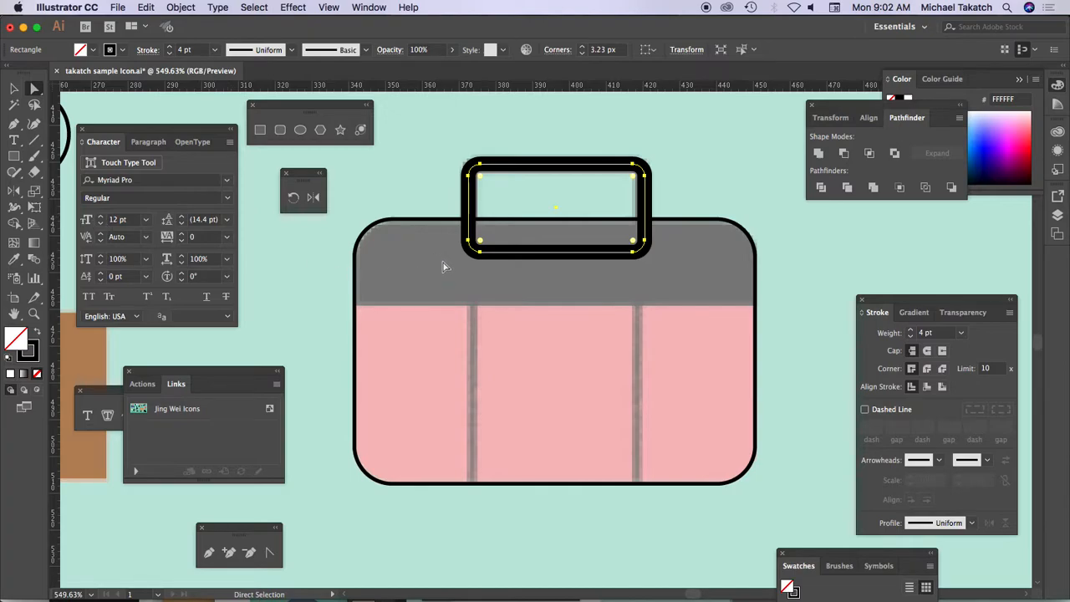
Draw a rectangle about 119 × 54 px extending past the suitcase's pink lower section and set its stroke to 1 pt.
{"action": "left_click", "coordinate": [262, 131]}
{"action": "left_click_drag", "start_coordinate": [338, 306], "coordinate": [775, 504]}
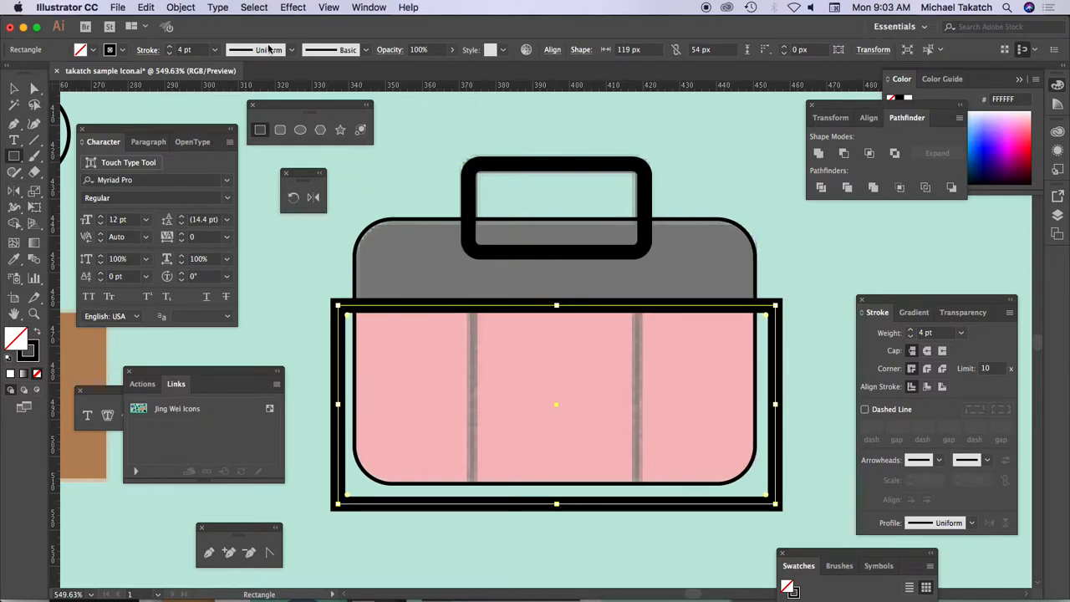
{"action": "left_click", "coordinate": [214, 50]}
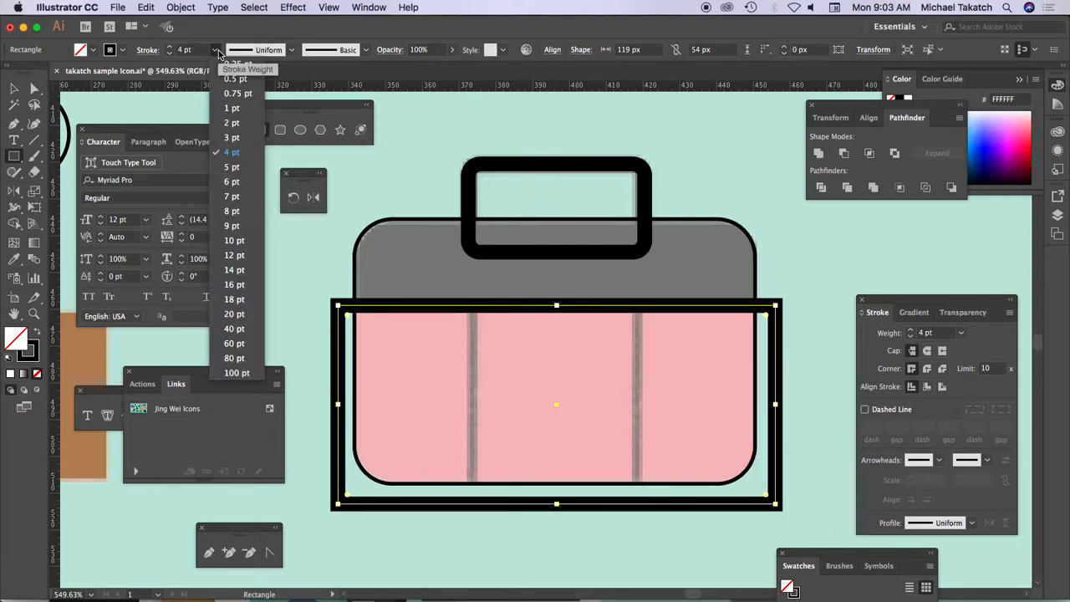
{"action": "left_click", "coordinate": [247, 115]}
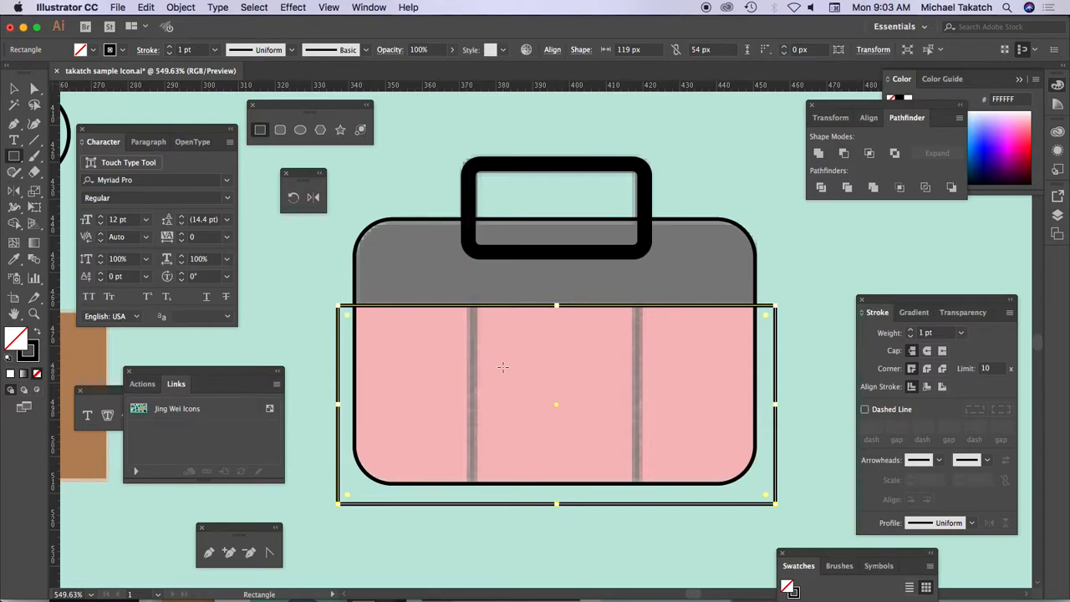
Draw a thin vertical rectangle about 55 px tall over the suitcase's left strap and narrow it to 3 px wide.
{"action": "left_click_drag", "start_coordinate": [465, 293], "coordinate": [480, 493]}
{"action": "key", "text": "a"}
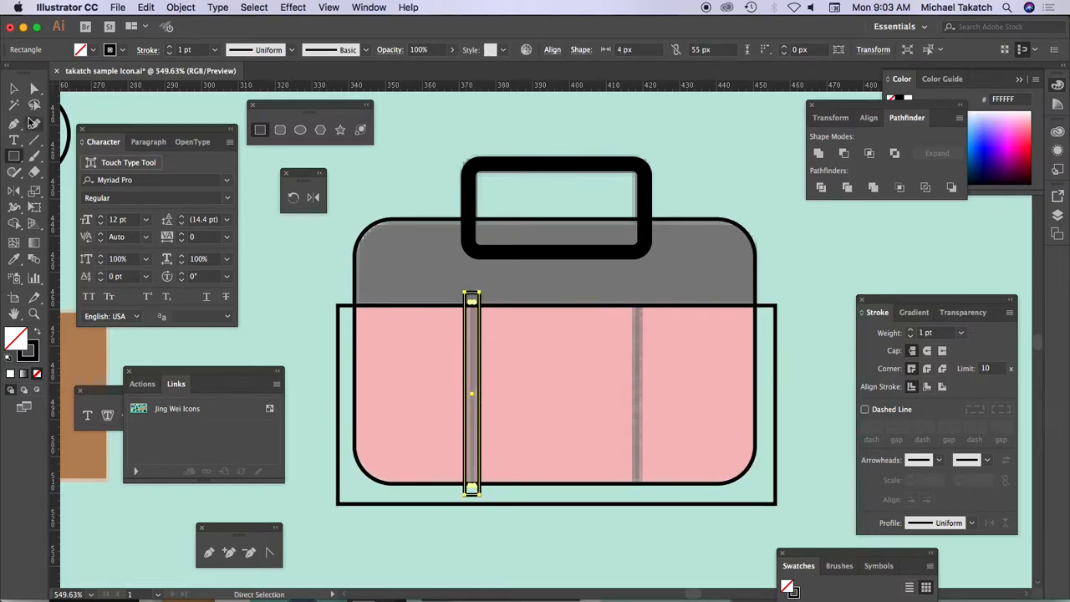
{"action": "left_click", "coordinate": [35, 89]}
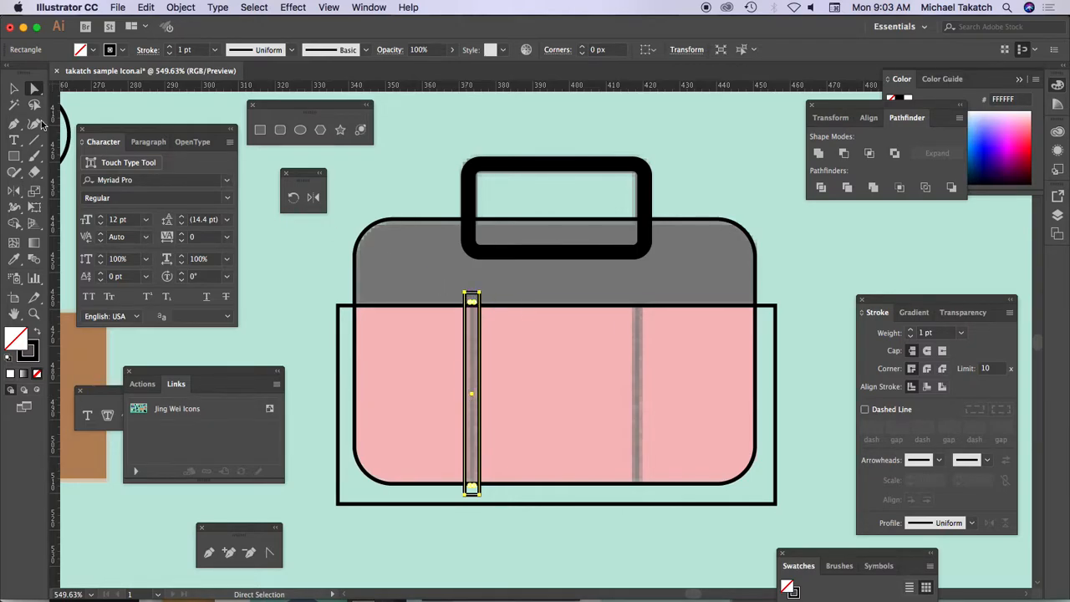
{"action": "left_click", "coordinate": [11, 87]}
{"action": "left_click", "coordinate": [464, 390]}
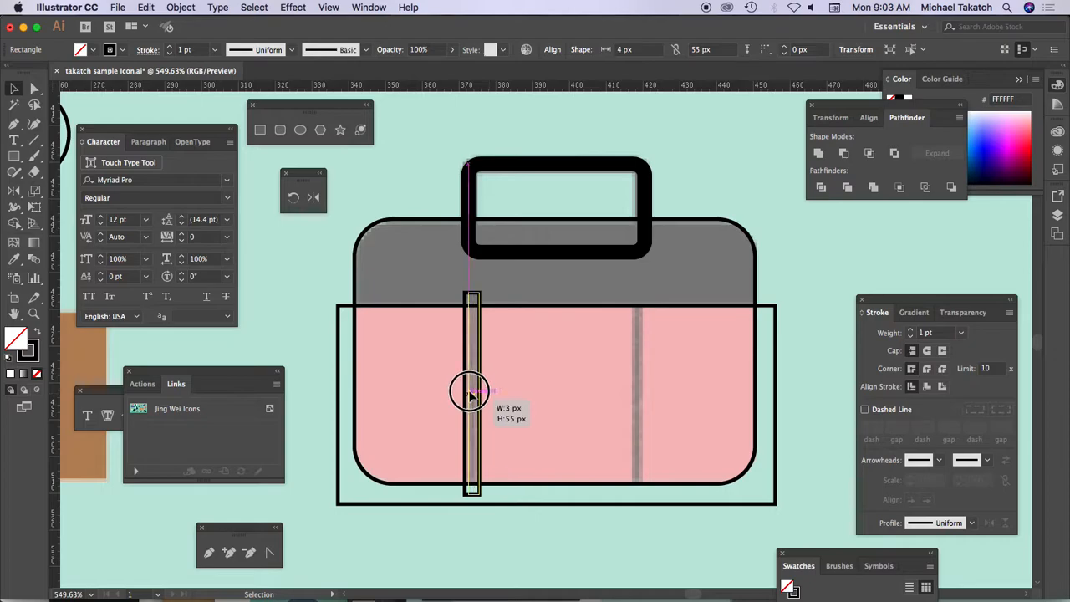
{"action": "left_click_drag", "start_coordinate": [471, 393], "coordinate": [473, 392]}
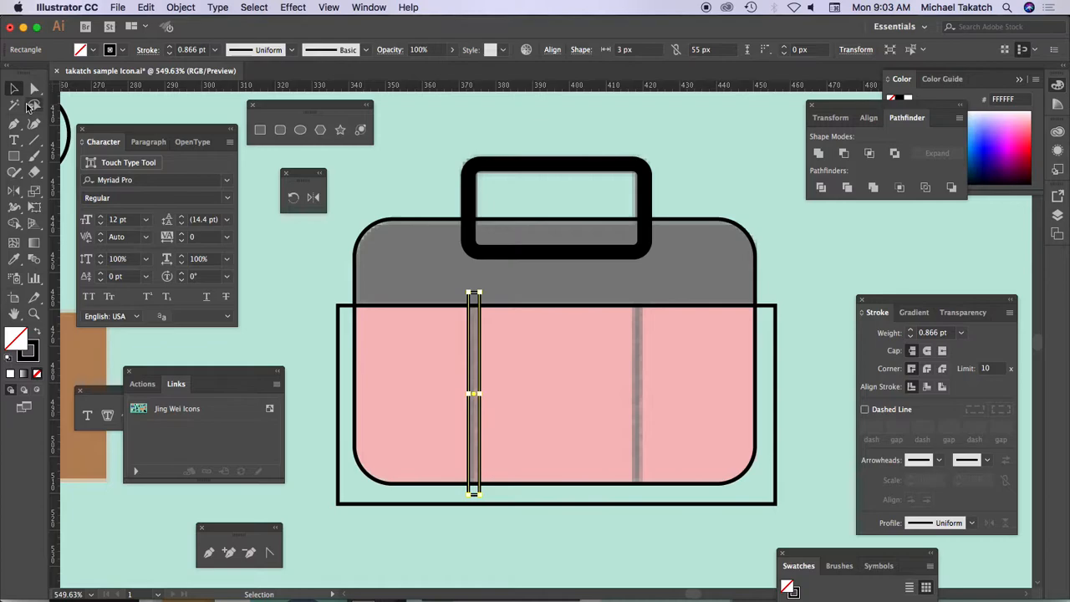
{"action": "left_click", "coordinate": [391, 215]}
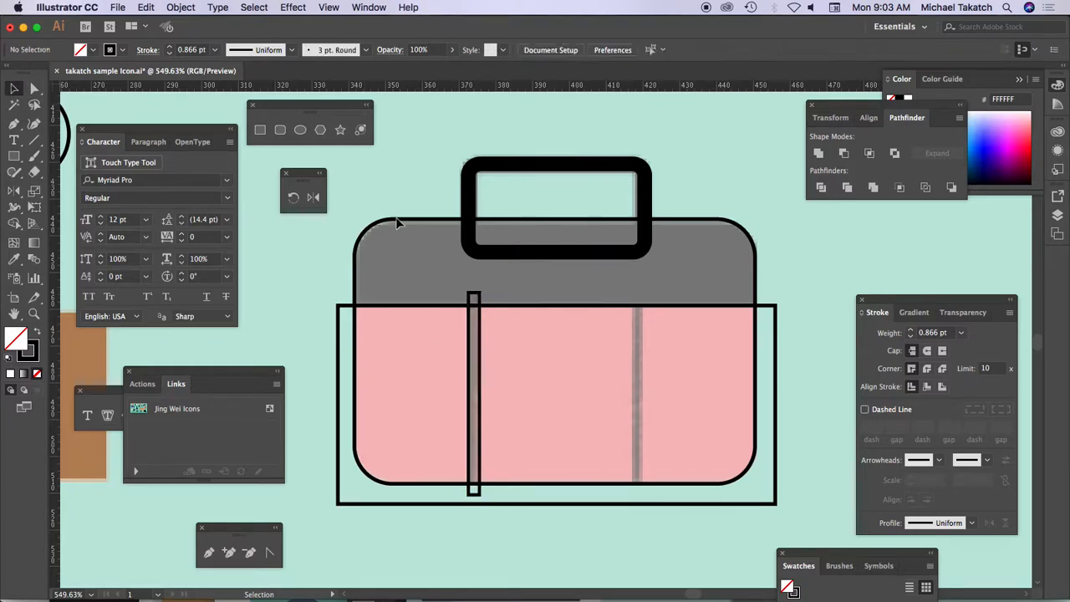
{"action": "left_click", "coordinate": [472, 339]}
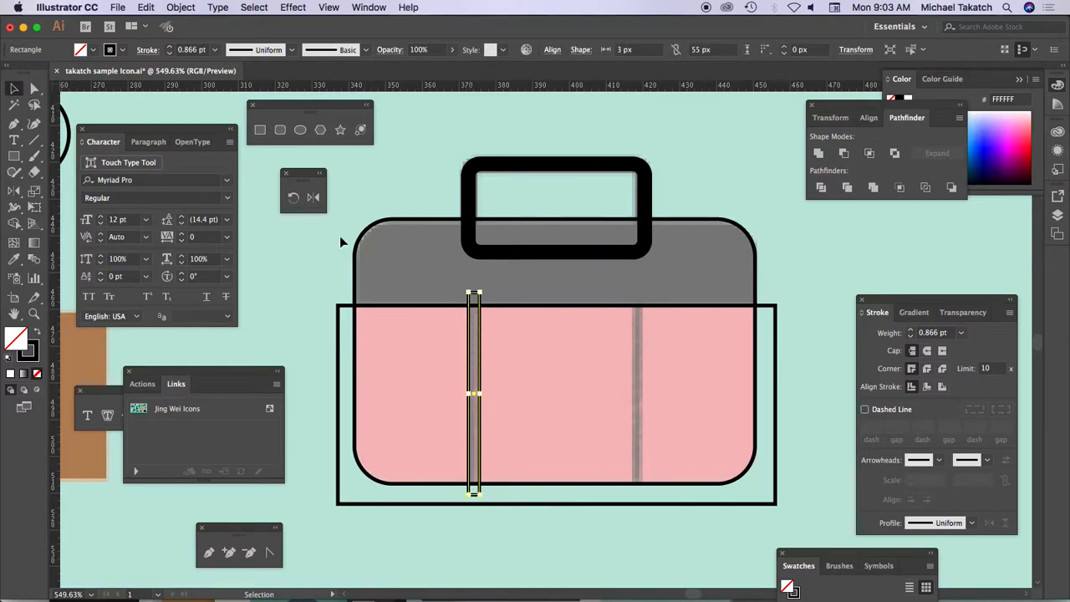
{"action": "left_click", "coordinate": [313, 198]}
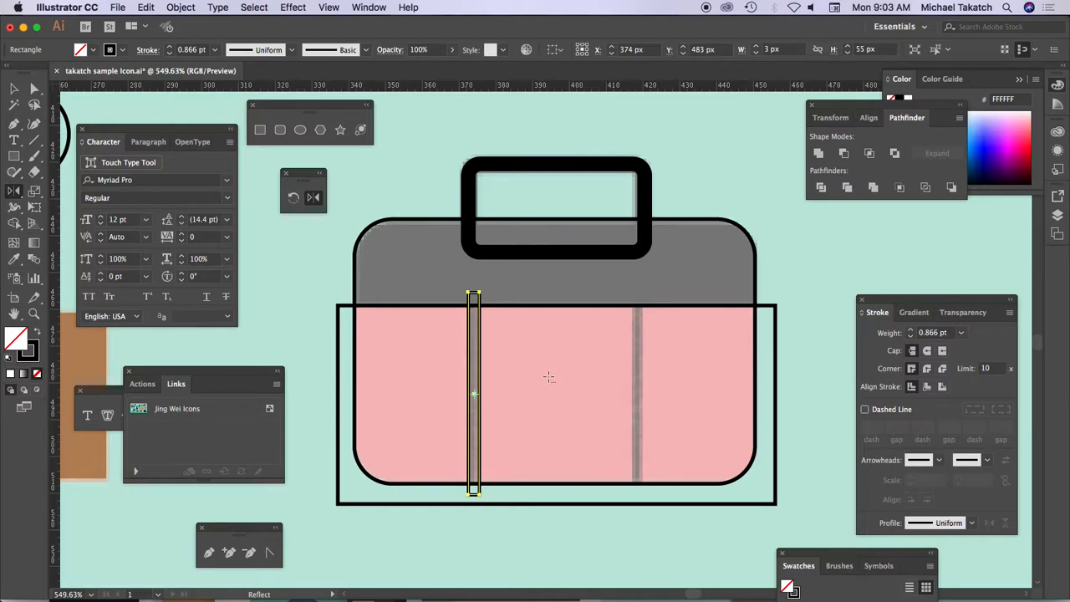
{"action": "left_click", "coordinate": [548, 376], "text": "alt"}
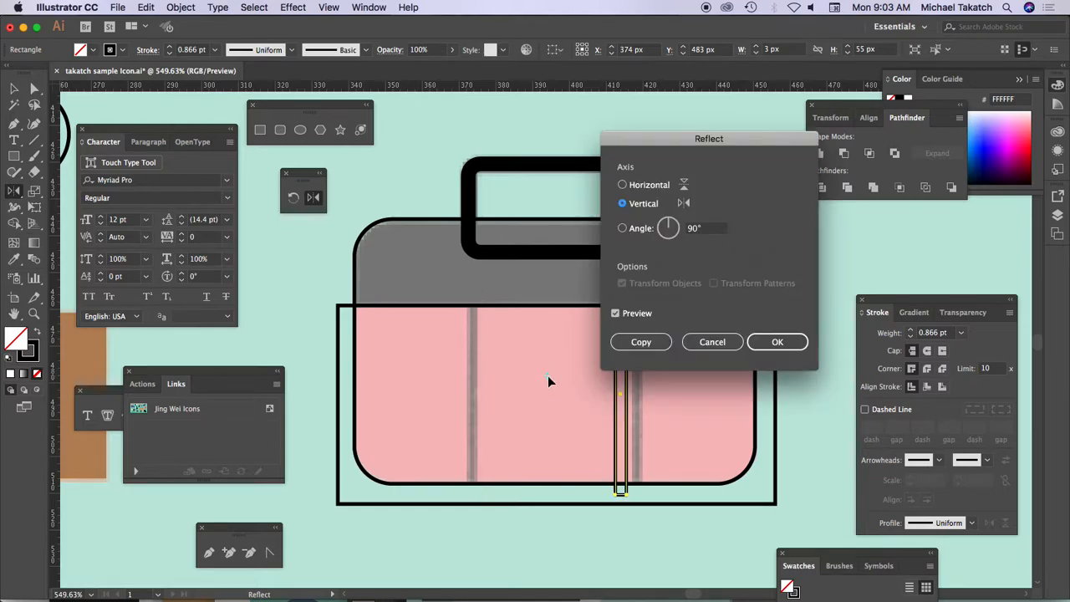
{"action": "left_click", "coordinate": [639, 350]}
{"action": "left_click", "coordinate": [708, 342]}
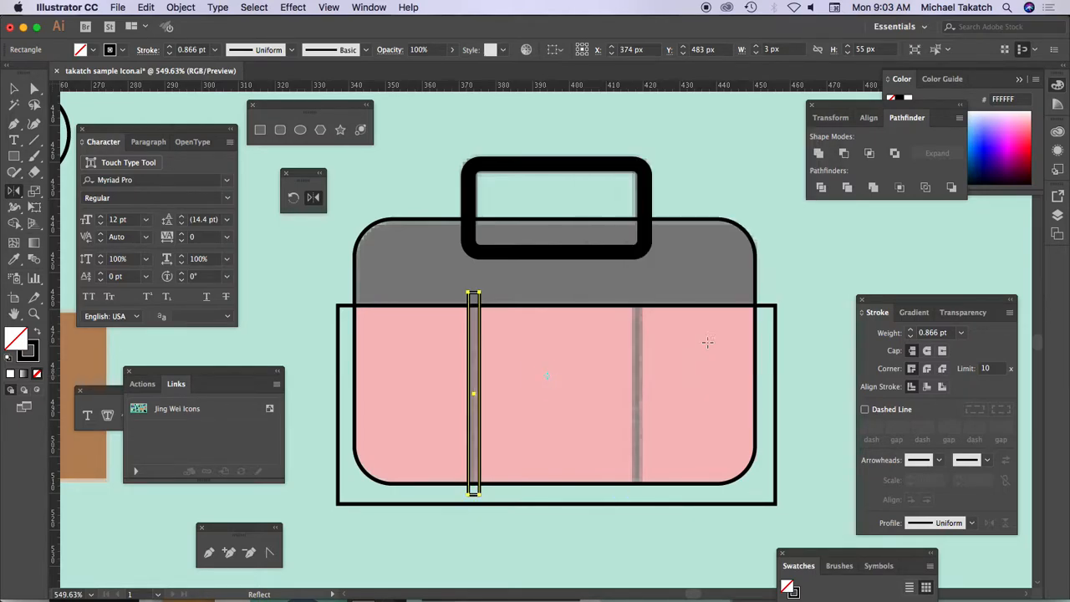
Select the rounded suitcase body and place a vertical guide through its center point.
{"action": "key", "text": "v"}
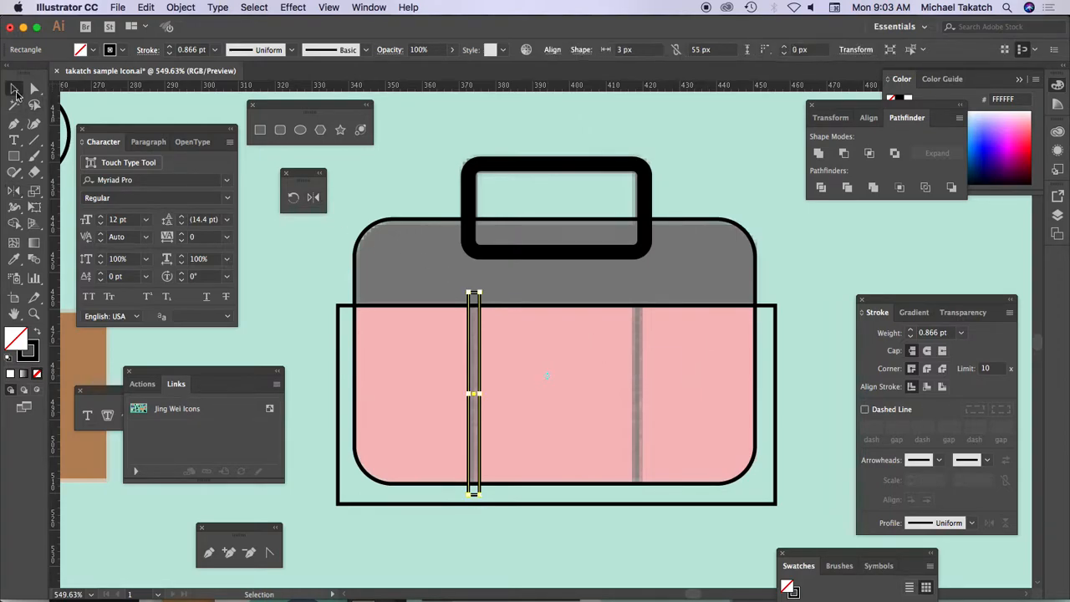
{"action": "left_click", "coordinate": [404, 221]}
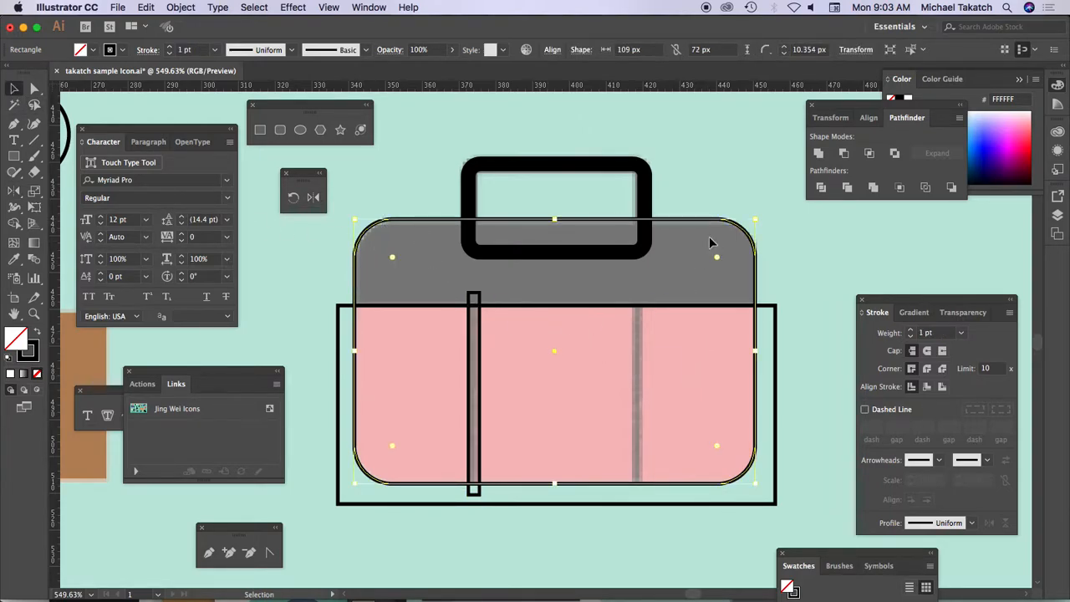
{"action": "left_click_drag", "start_coordinate": [57, 240], "coordinate": [556, 360]}
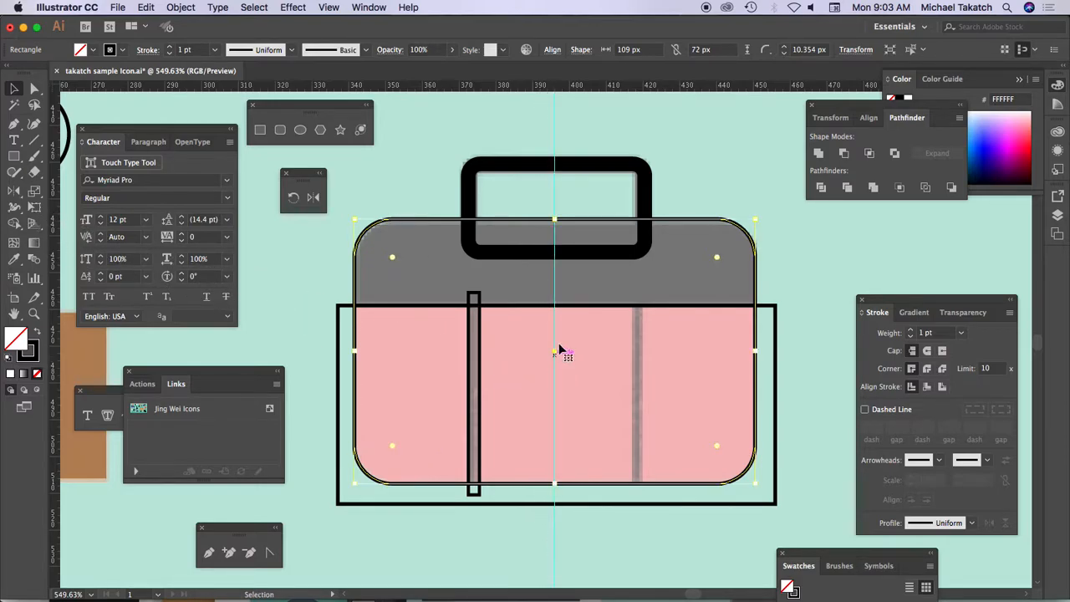
{"action": "left_click", "coordinate": [313, 197]}
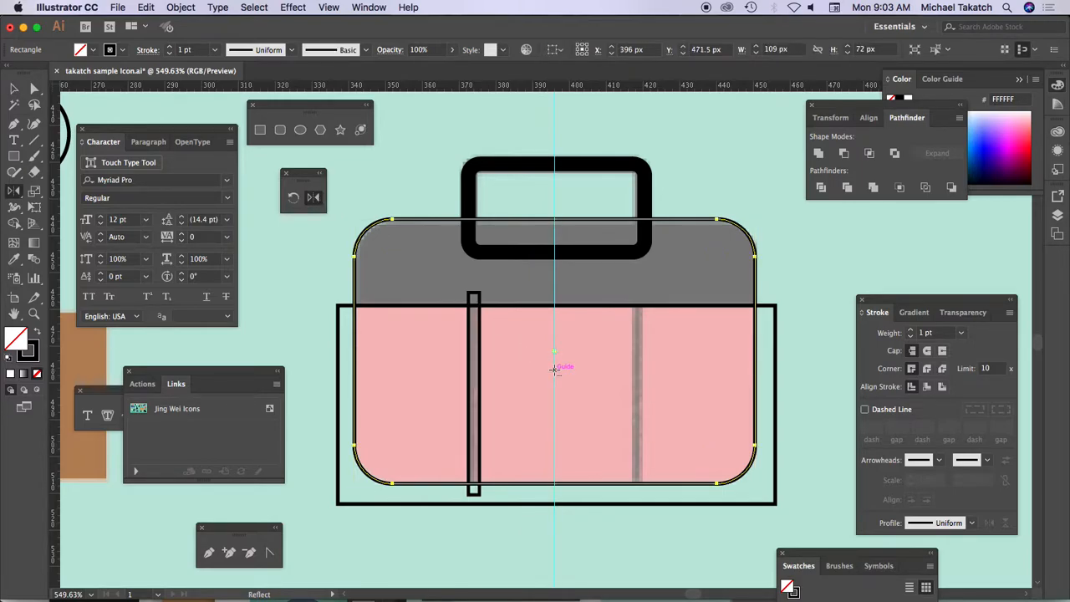
{"action": "left_click", "coordinate": [554, 369], "text": "alt"}
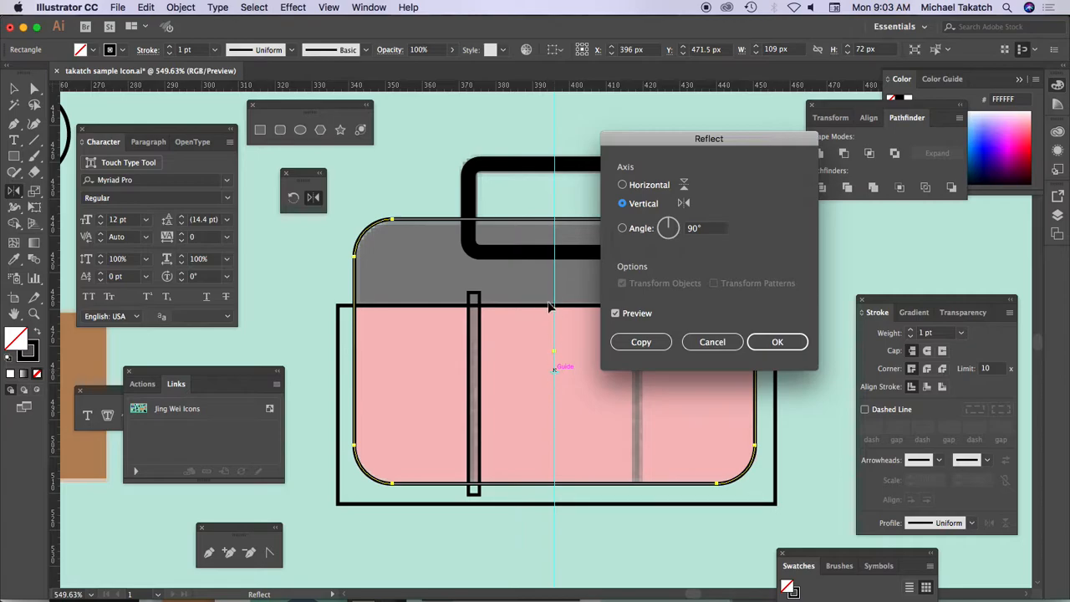
{"action": "left_click", "coordinate": [645, 342]}
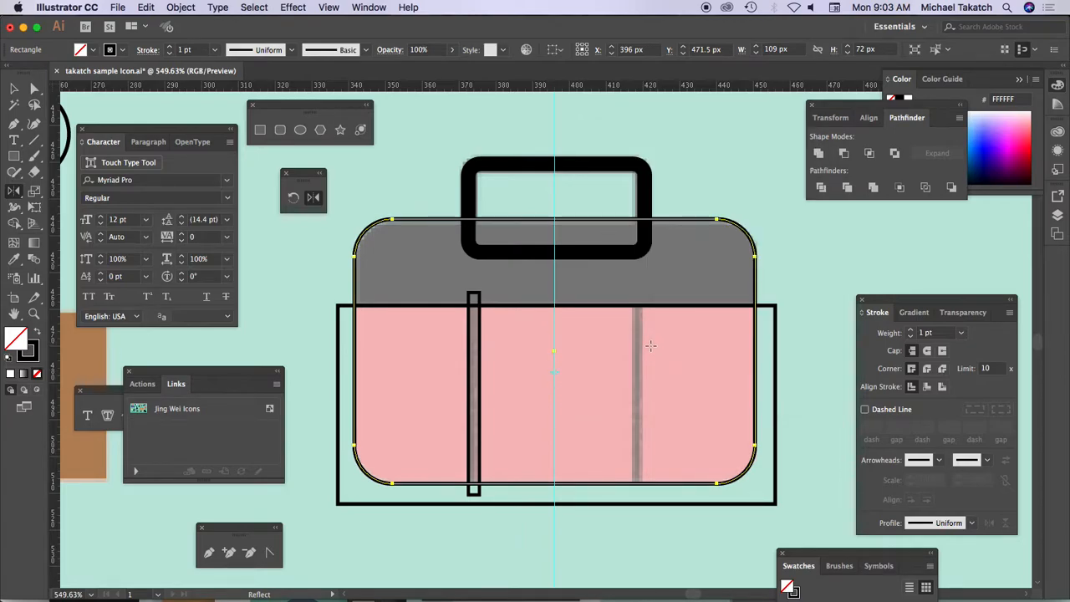
{"action": "left_click", "coordinate": [554, 373], "text": "alt"}
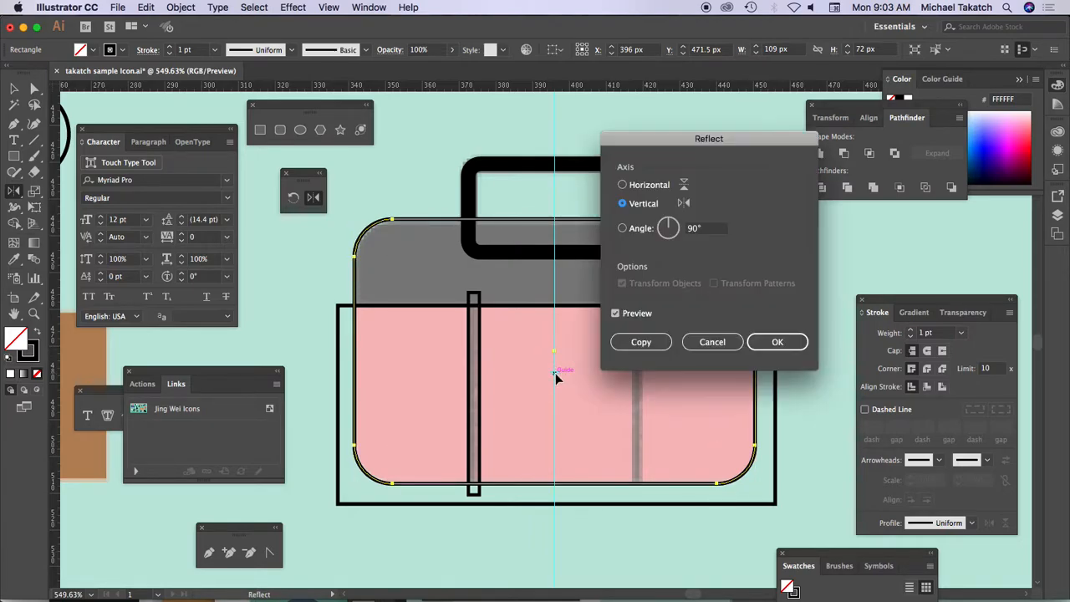
{"action": "left_click", "coordinate": [616, 313]}
{"action": "left_click", "coordinate": [616, 313]}
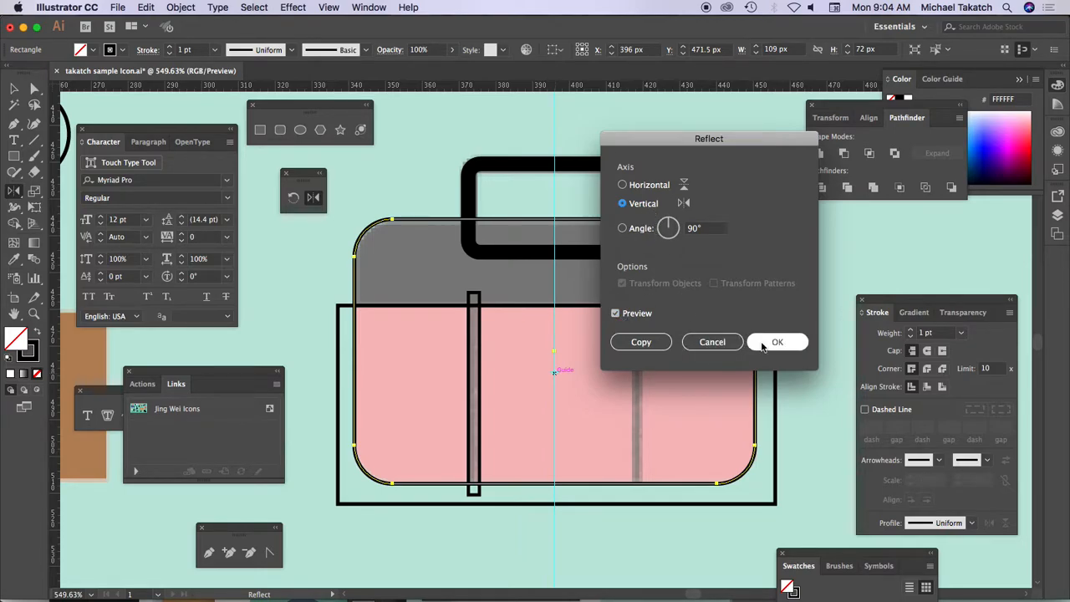
{"action": "left_click", "coordinate": [711, 343]}
Reflect a copy of the suitcase's left strap across the center guide on the vertical axis to form the right strap.
{"action": "key", "text": "super+minus"}
{"action": "key", "text": "super+minus"}
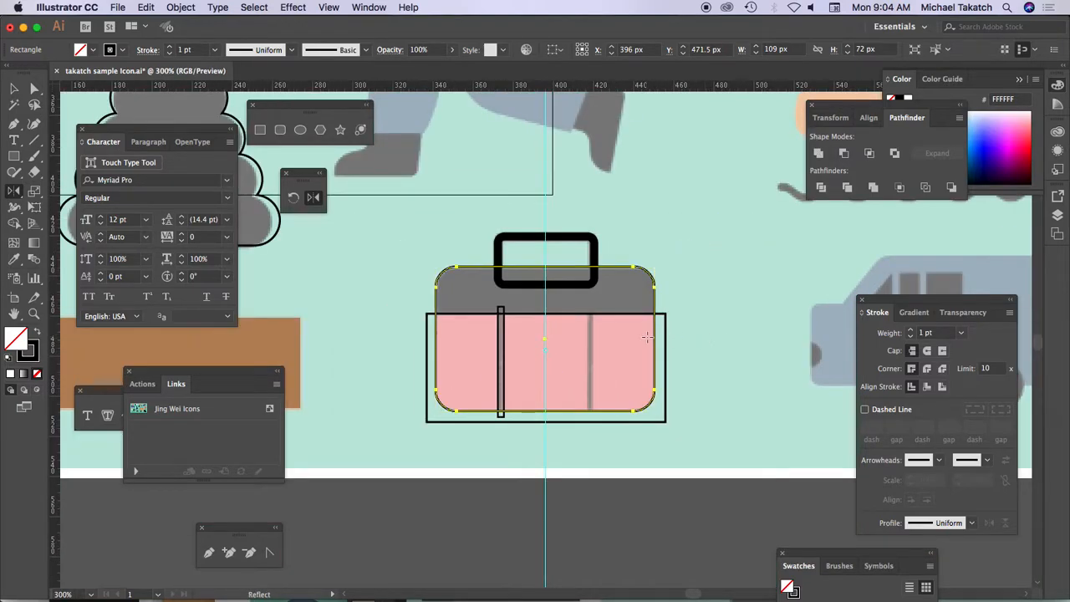
{"action": "key", "text": "v"}
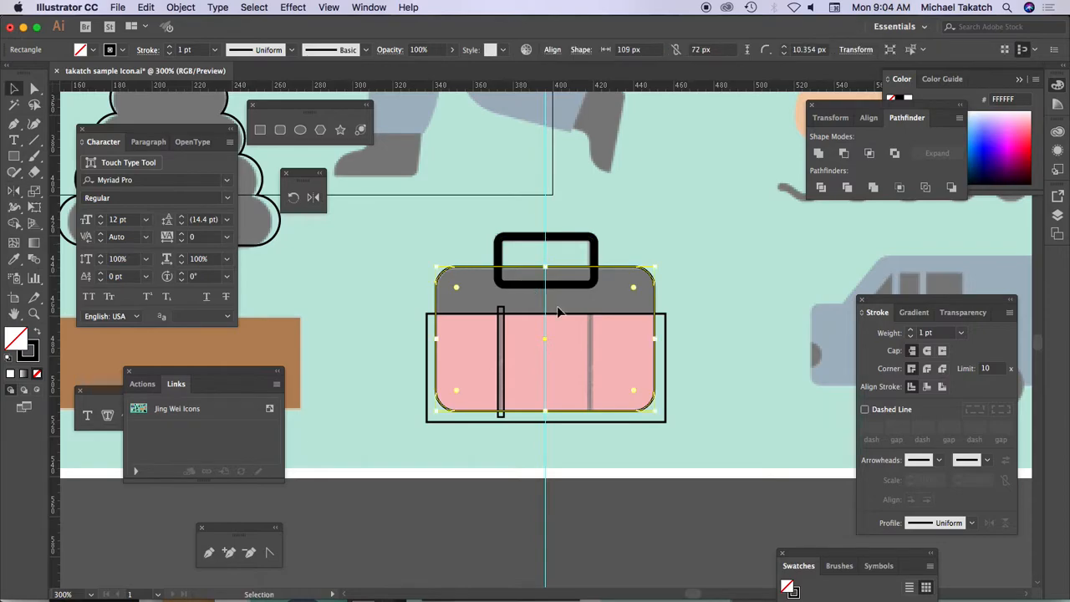
{"action": "left_click", "coordinate": [410, 293]}
{"action": "left_click", "coordinate": [500, 332]}
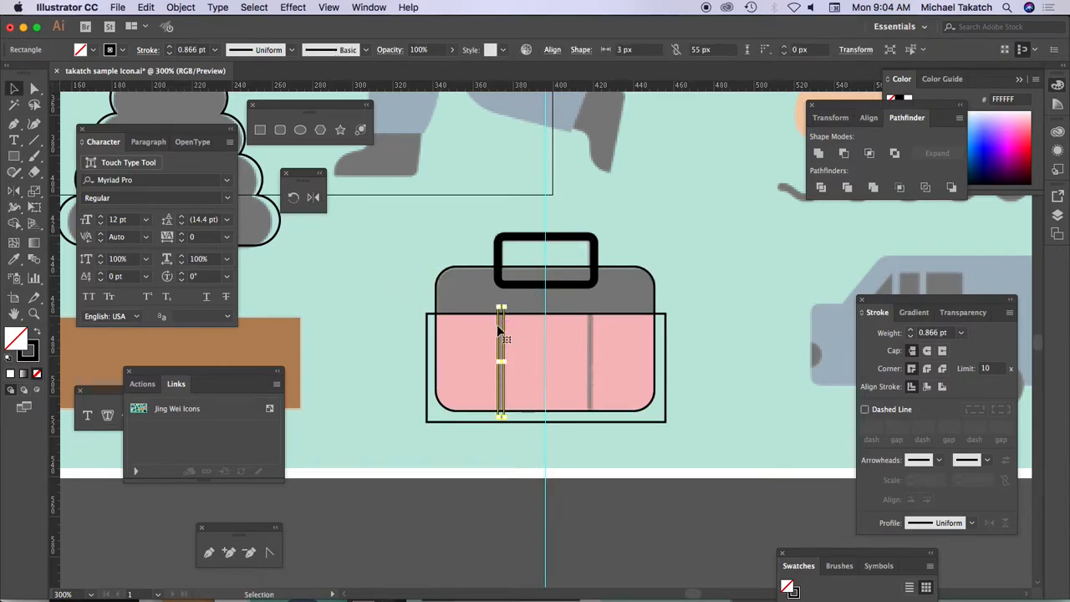
{"action": "left_click", "coordinate": [313, 196]}
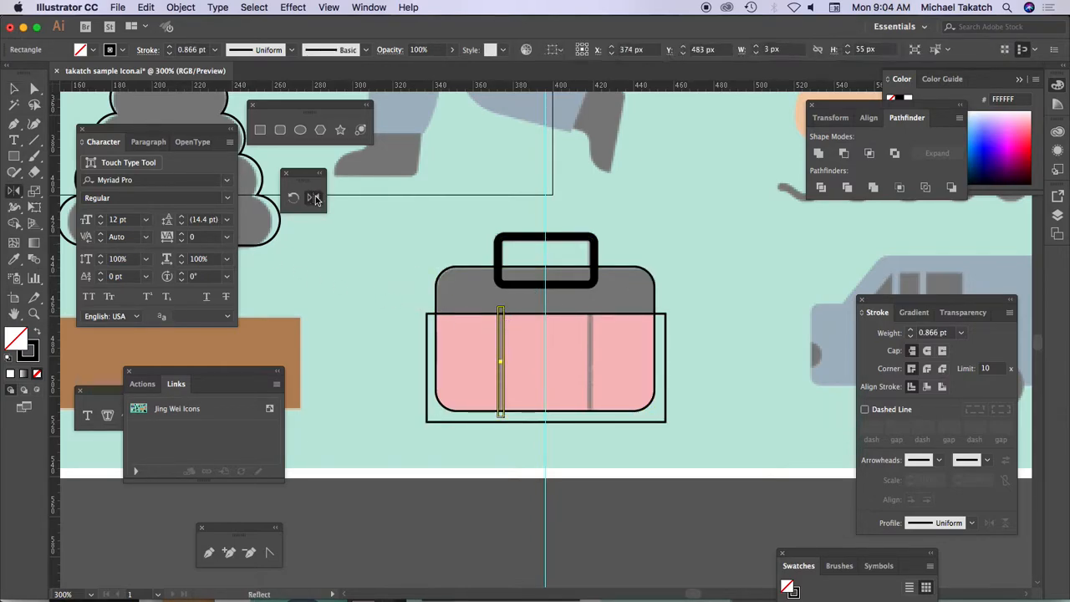
{"action": "left_click", "coordinate": [545, 336], "text": "alt"}
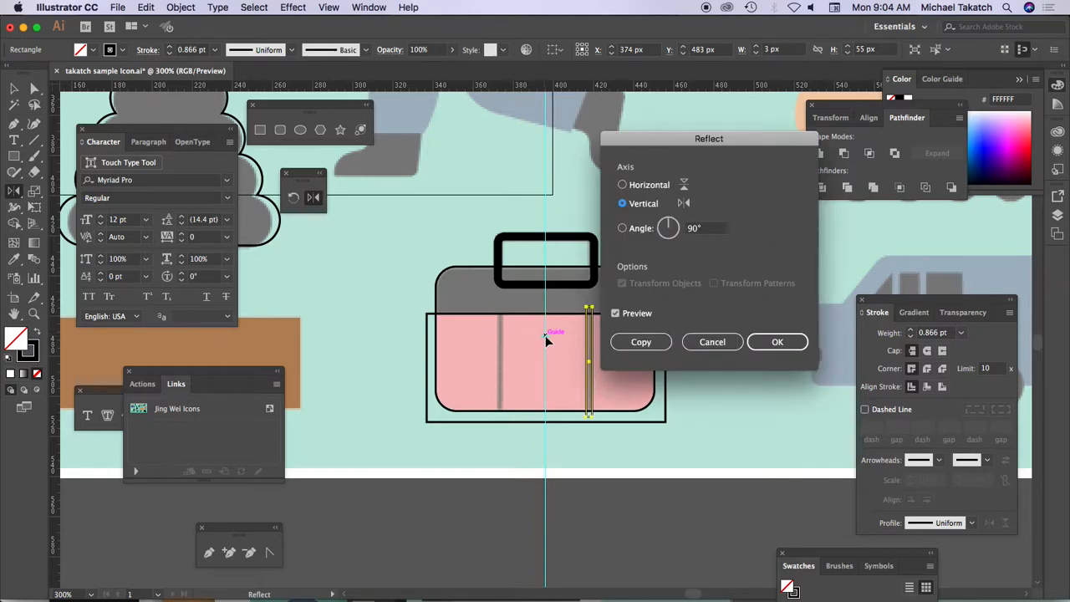
{"action": "left_click", "coordinate": [631, 341]}
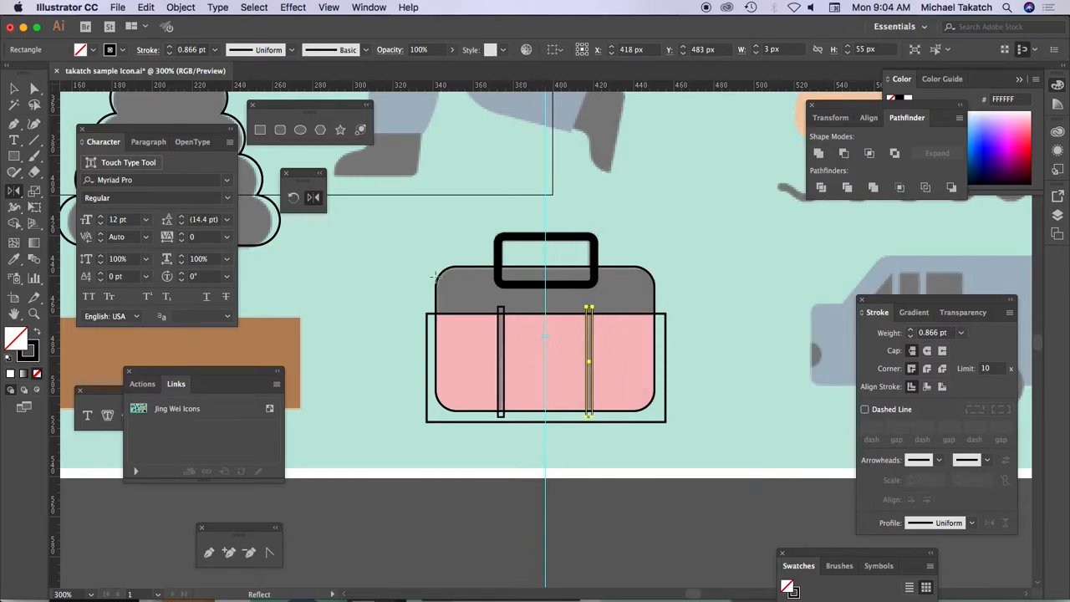
{"action": "left_click", "coordinate": [15, 87]}
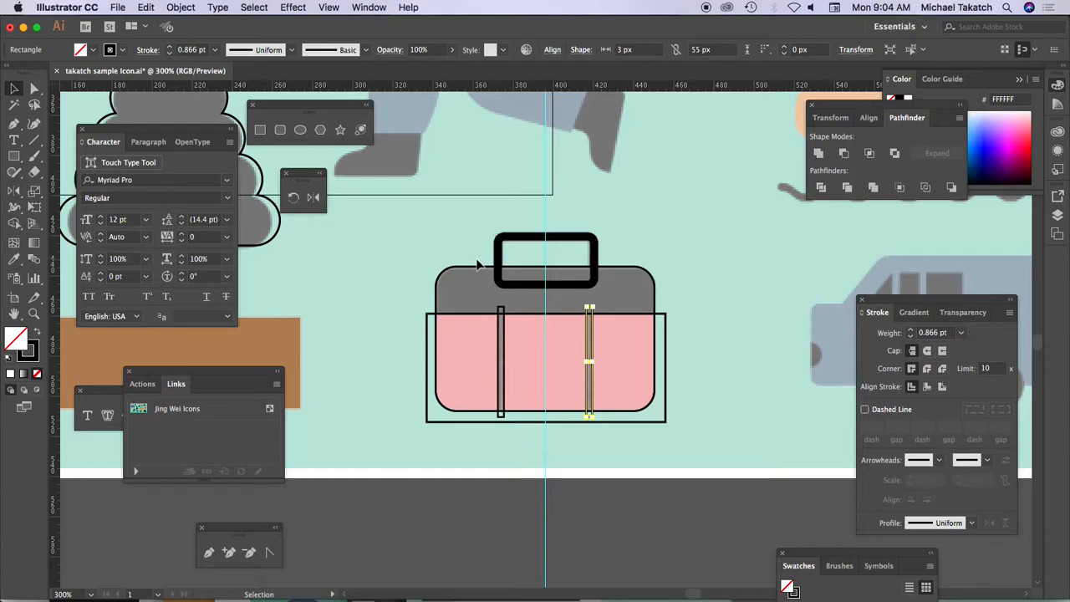
Convert the handle rectangle's stroke into a filled shape with Outline Stroke.
{"action": "key", "text": "z"}
{"action": "left_click_drag", "start_coordinate": [408, 224], "coordinate": [712, 443]}
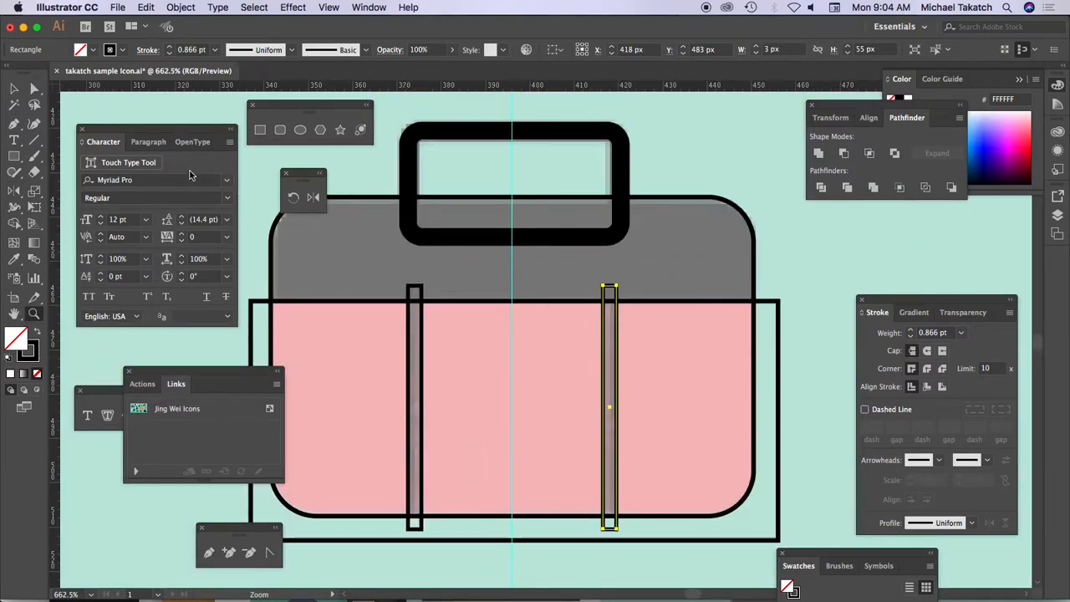
{"action": "left_click", "coordinate": [15, 88]}
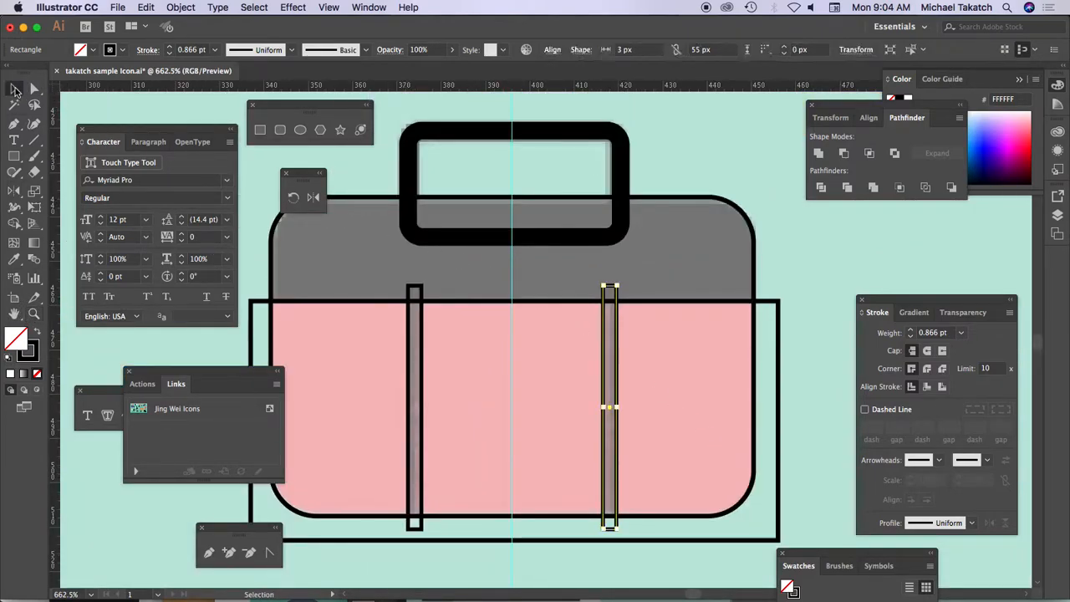
{"action": "left_click", "coordinate": [441, 136]}
{"action": "left_click", "coordinate": [187, 10]}
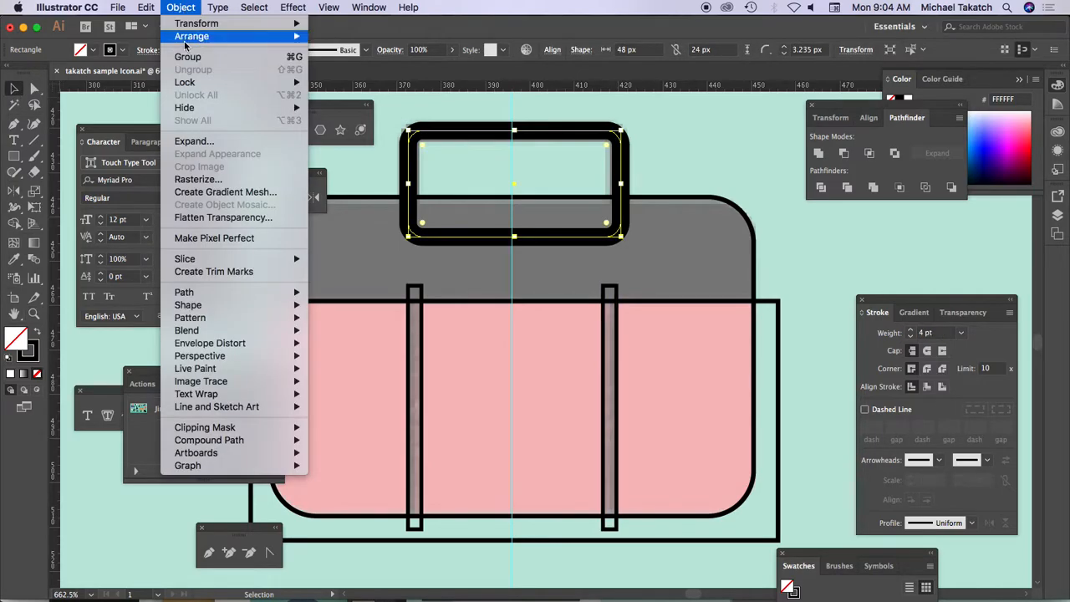
{"action": "mouse_move", "coordinate": [217, 293]}
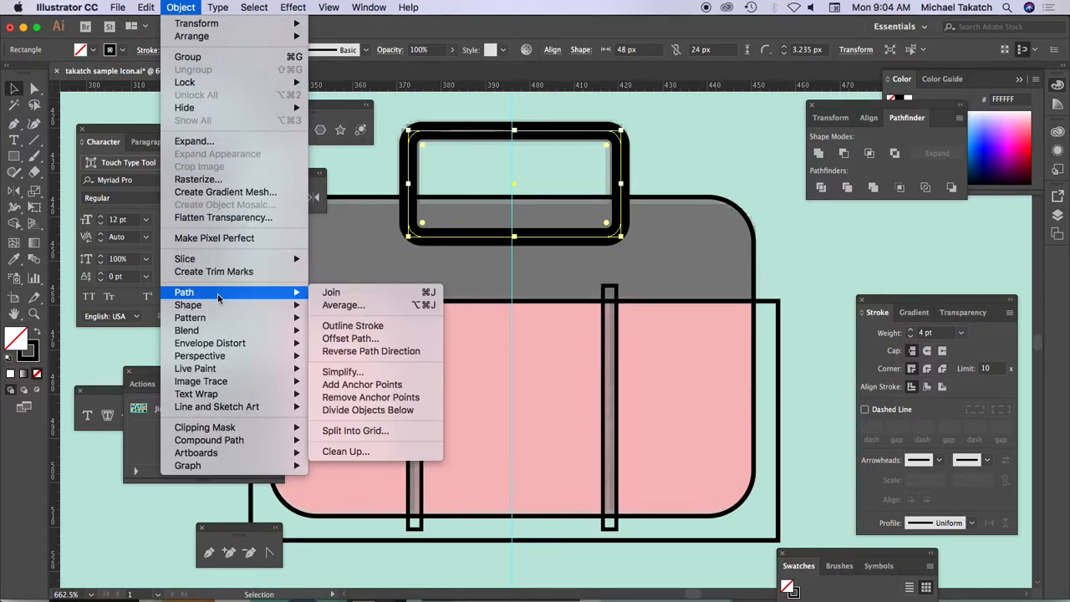
{"action": "left_click", "coordinate": [369, 326]}
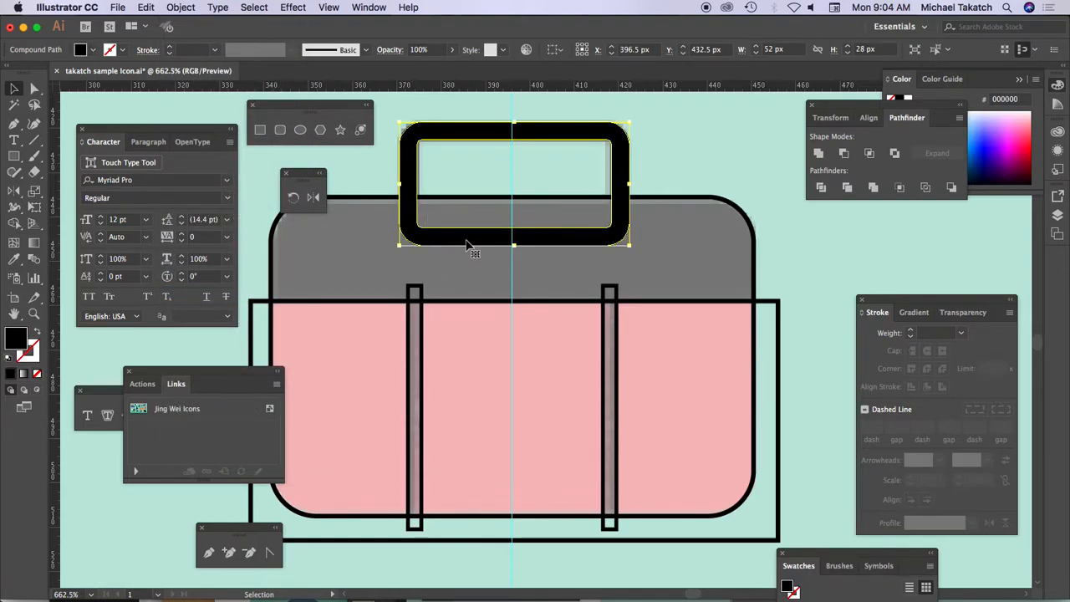
Select all the suitcase shapes and merge the body's upper section with the overlapping handle pieces using Shape Builder.
{"action": "left_click_drag", "start_coordinate": [488, 284], "coordinate": [508, 160]}
{"action": "key", "text": "super+minus"}
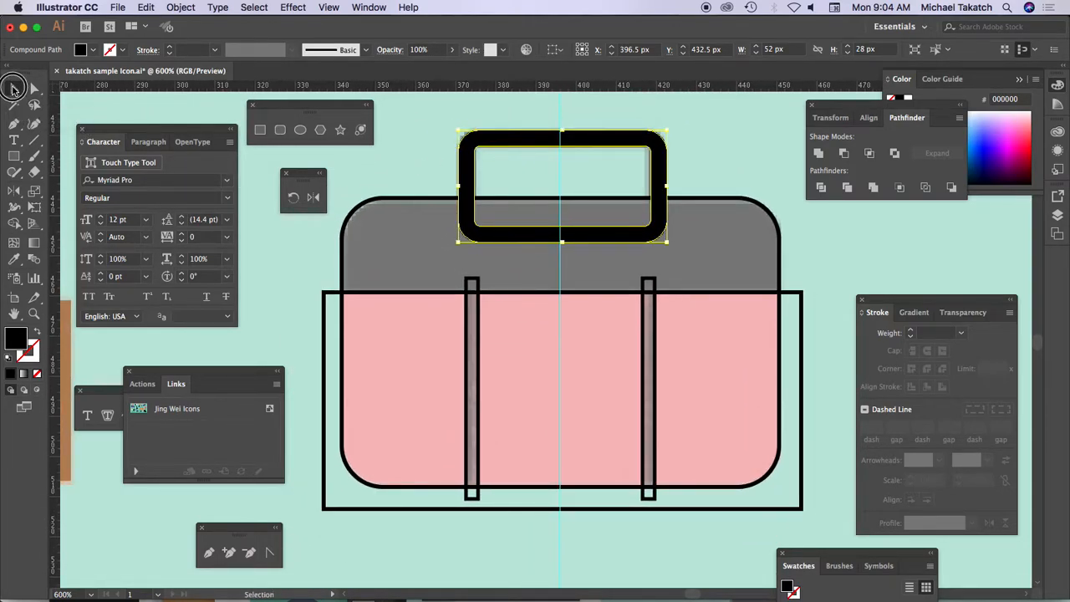
{"action": "left_click_drag", "start_coordinate": [343, 165], "coordinate": [761, 542]}
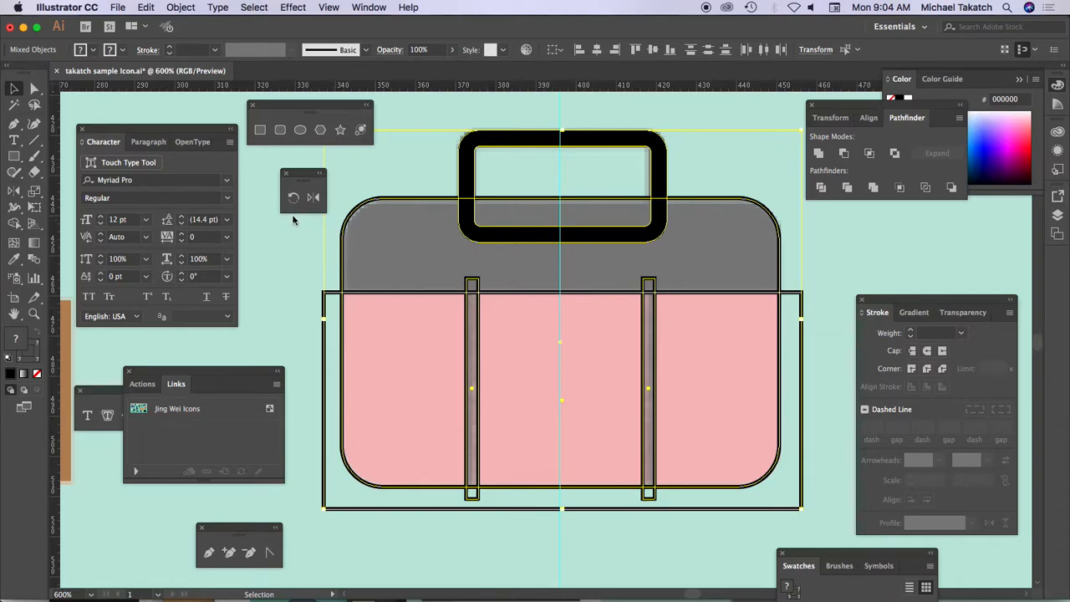
{"action": "left_click", "coordinate": [14, 224]}
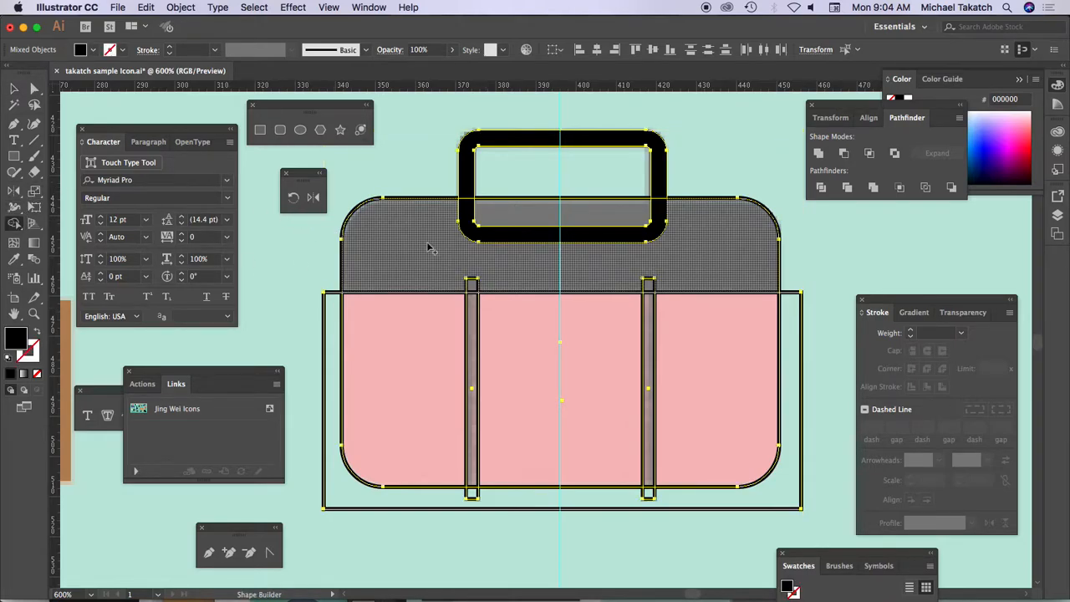
{"action": "left_click_drag", "start_coordinate": [430, 210], "coordinate": [540, 222]}
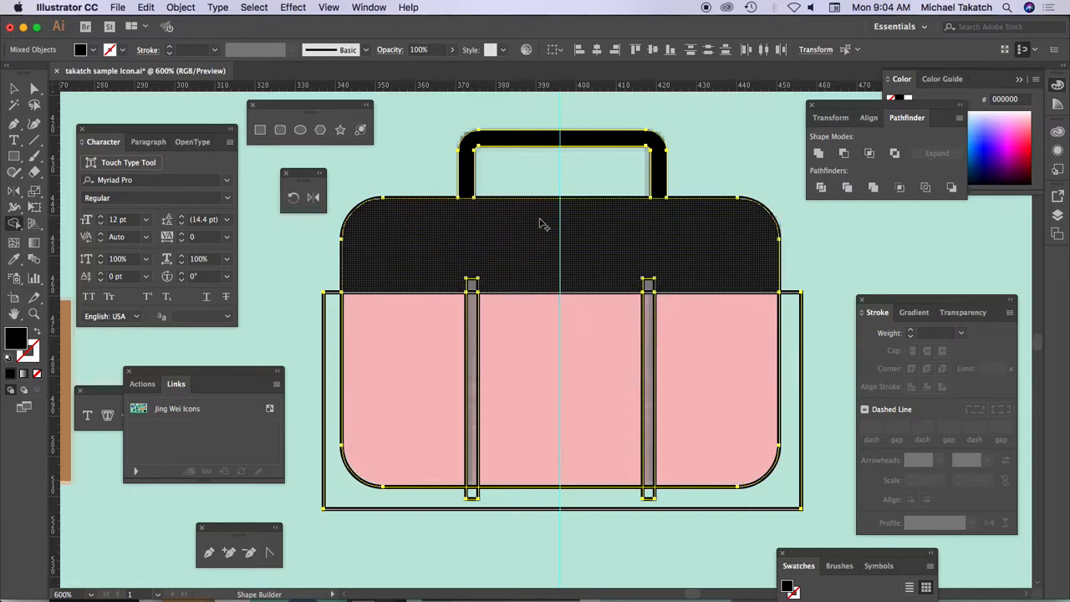
Merge both strap tops into the upper section and delete the rectangle and strap pieces extending outside the suitcase body.
{"action": "left_click", "coordinate": [471, 284]}
{"action": "left_click", "coordinate": [650, 285]}
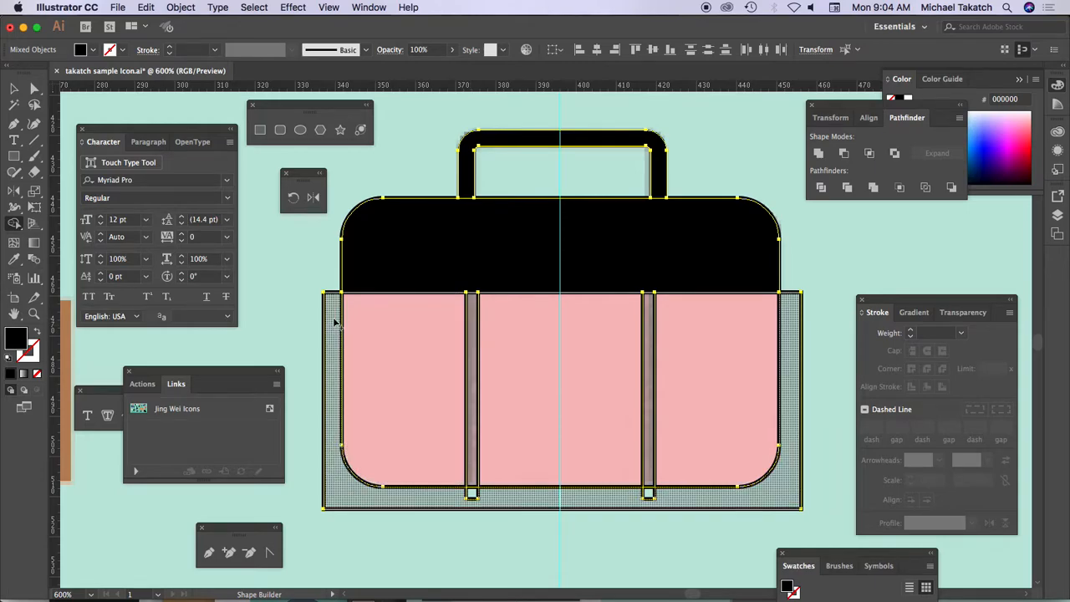
{"action": "left_click", "coordinate": [335, 321], "text": "alt"}
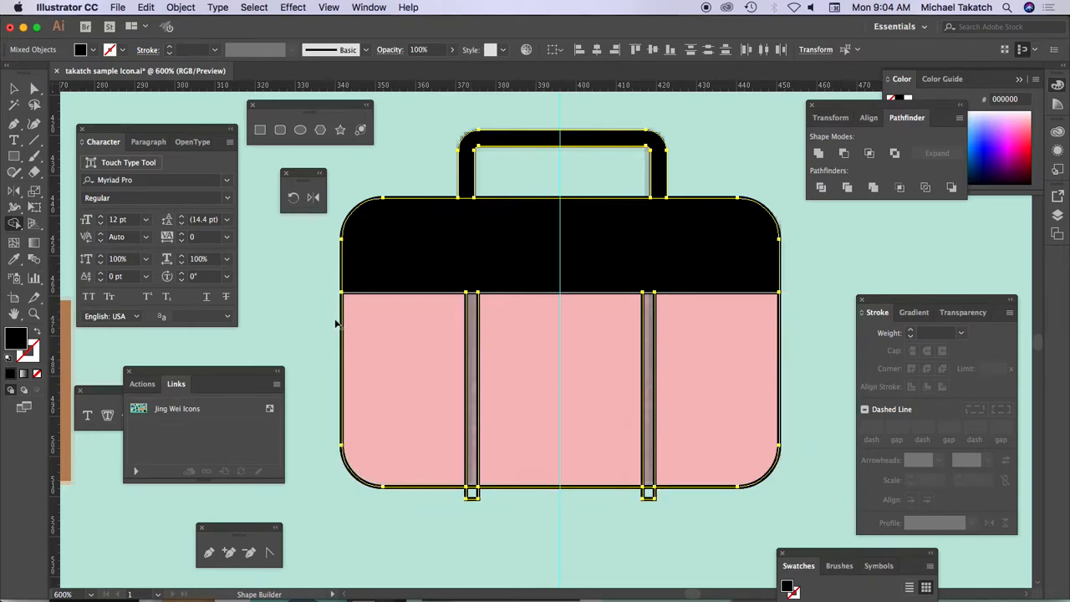
{"action": "left_click", "coordinate": [471, 494], "text": "alt"}
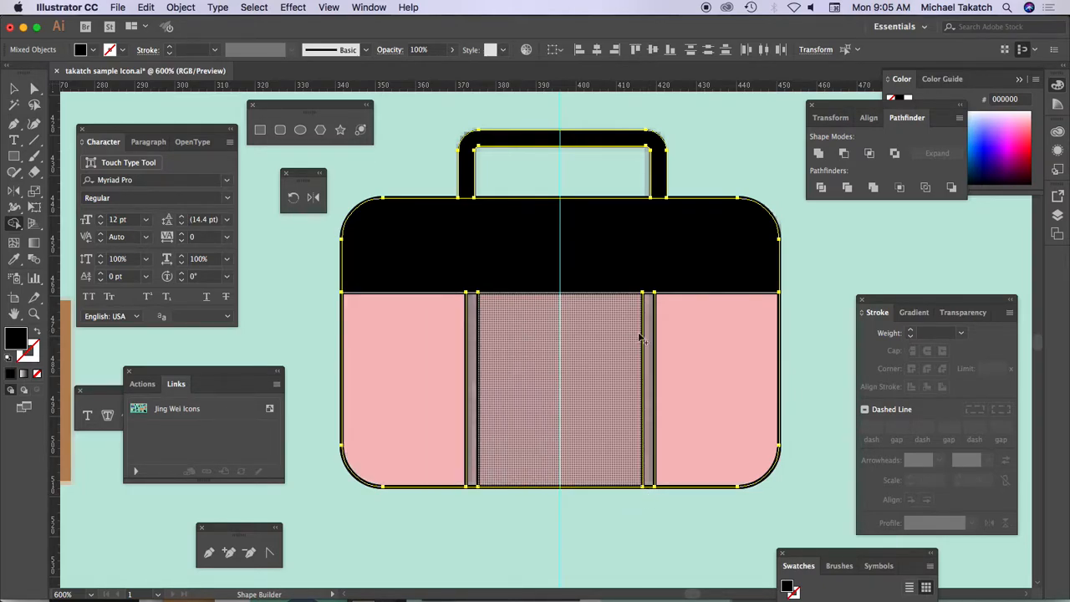
Merge both straps and the remaining handle with the black upper section into a single shape.
{"action": "left_click", "coordinate": [465, 269]}
{"action": "left_click_drag", "start_coordinate": [465, 270], "coordinate": [472, 303]}
{"action": "left_click_drag", "start_coordinate": [658, 281], "coordinate": [646, 301]}
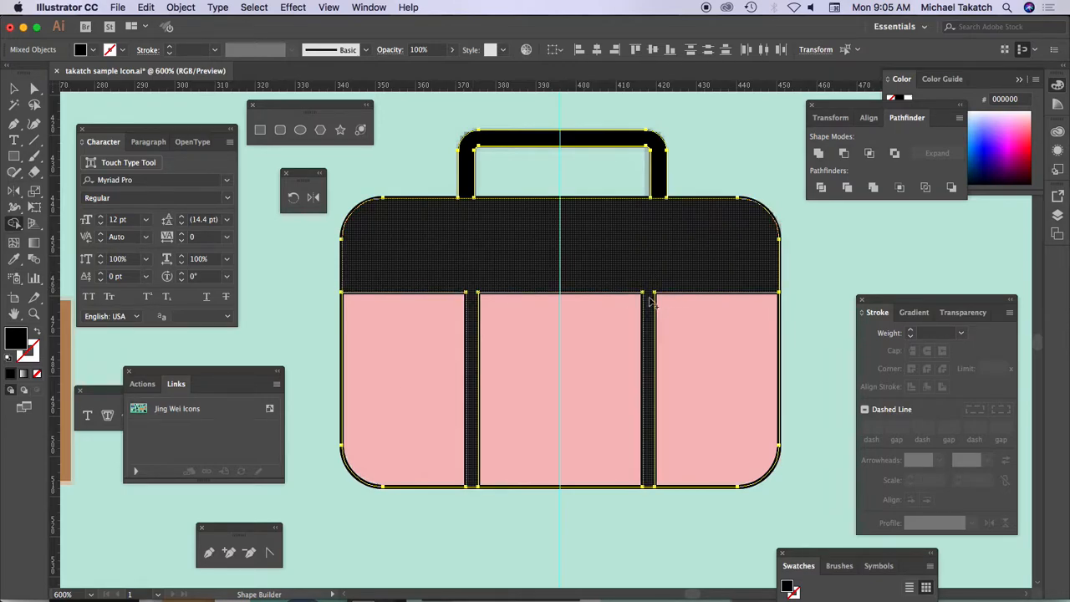
{"action": "left_click", "coordinate": [468, 208]}
{"action": "left_click_drag", "start_coordinate": [468, 208], "coordinate": [465, 191]}
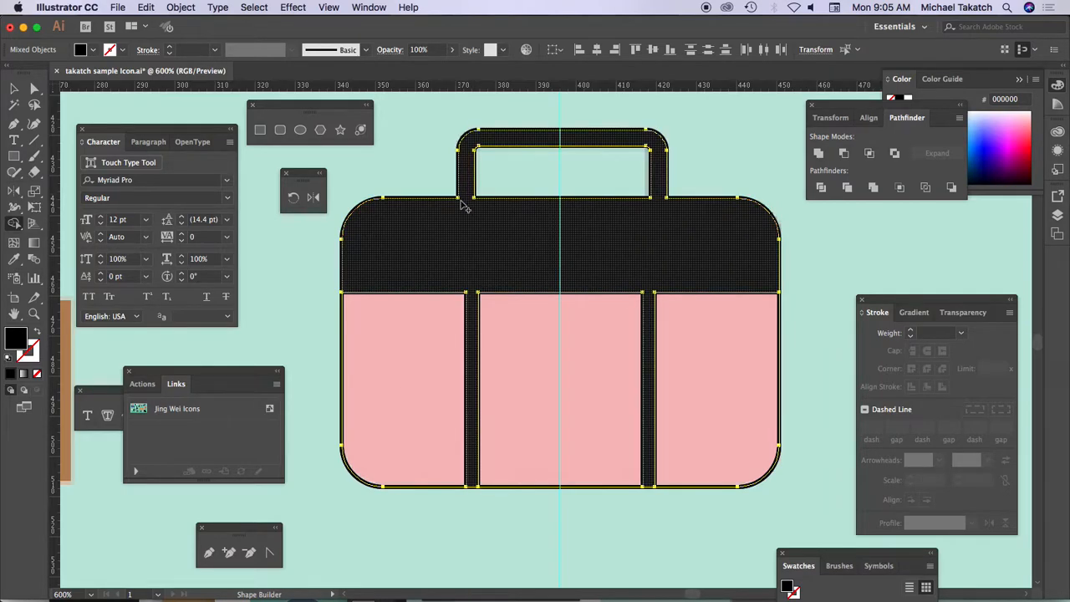
Try removing the stroke from all the suitcase shapes.
{"action": "key", "text": "v"}
{"action": "key", "text": "super+a"}
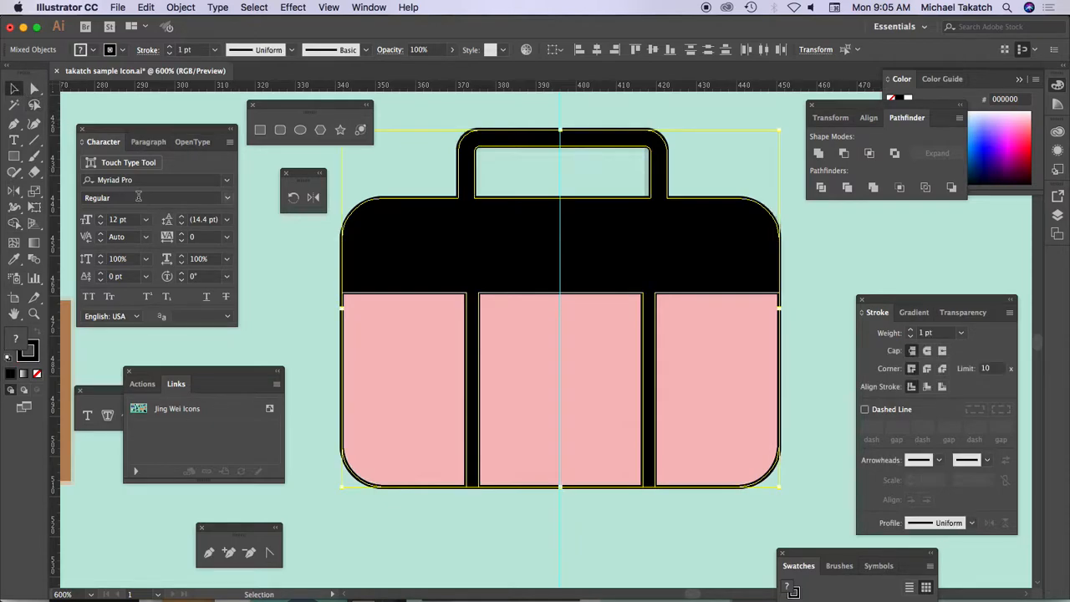
{"action": "left_click", "coordinate": [279, 282]}
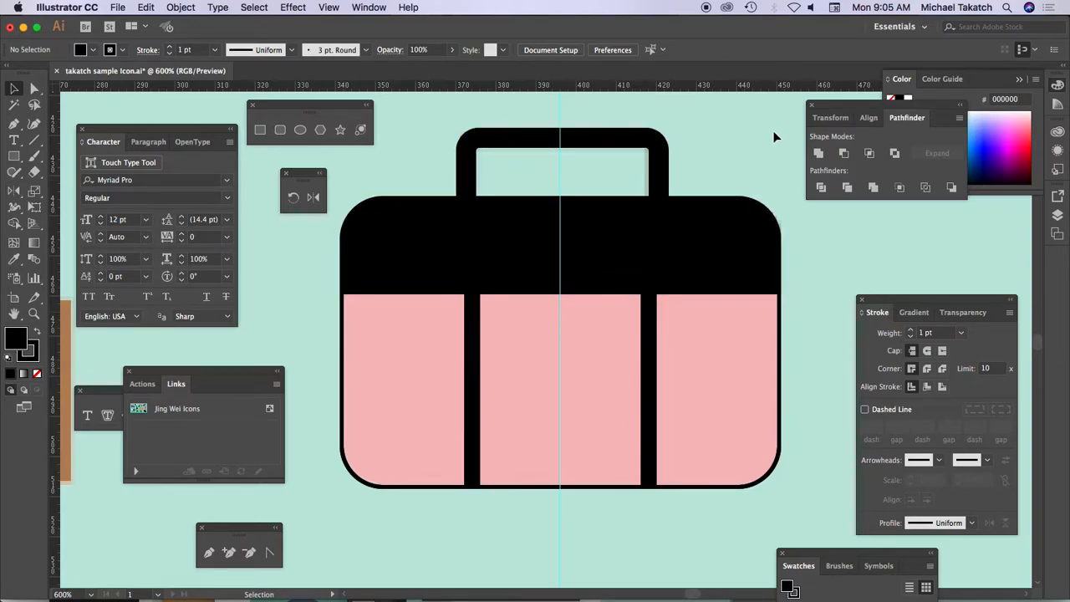
{"action": "left_click_drag", "start_coordinate": [777, 119], "coordinate": [345, 535]}
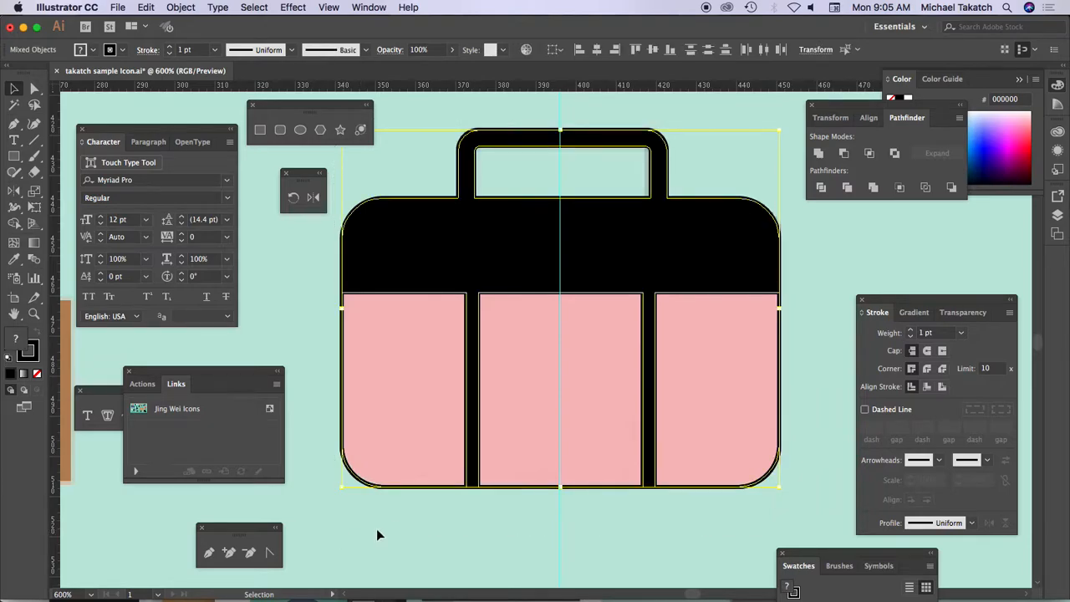
{"action": "left_click", "coordinate": [37, 373]}
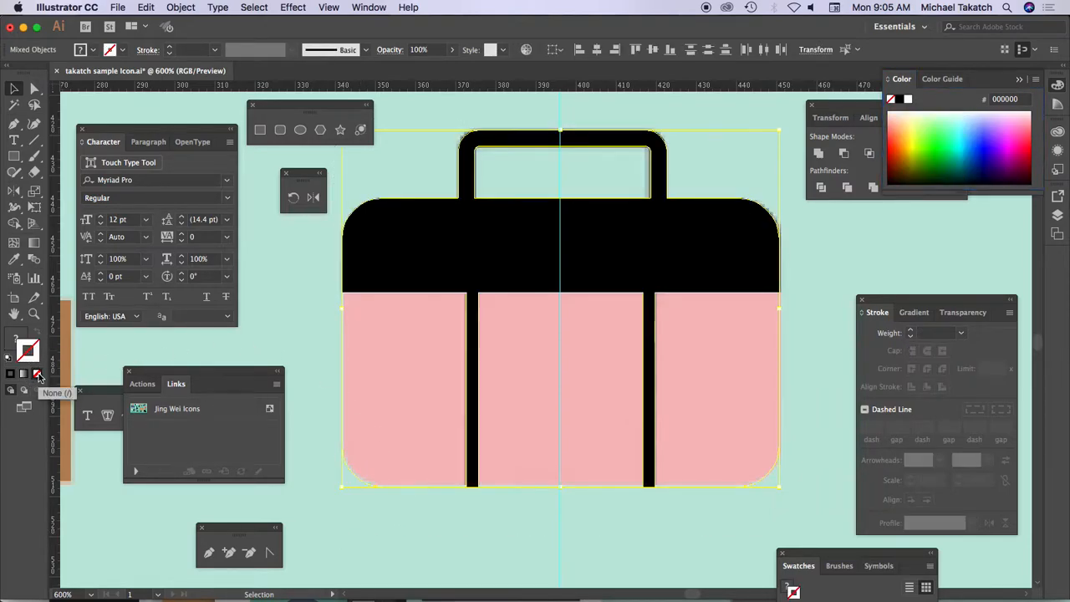
{"action": "left_click", "coordinate": [276, 275]}
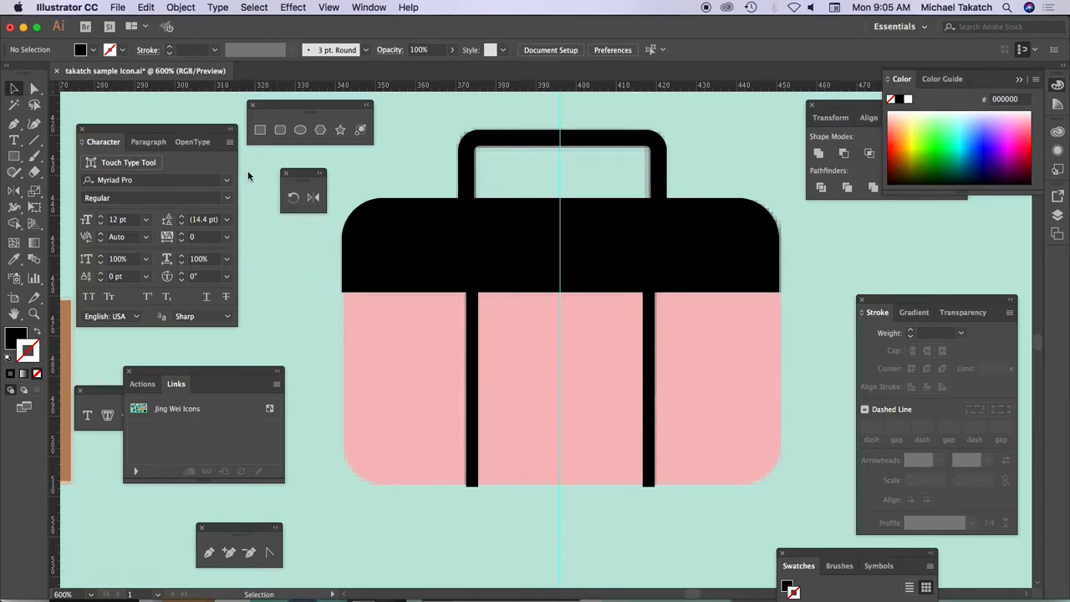
Try moving the suitcase artwork off the reference image, and undo both the move and the stroke removal.
{"action": "left_click_drag", "start_coordinate": [412, 132], "coordinate": [655, 477]}
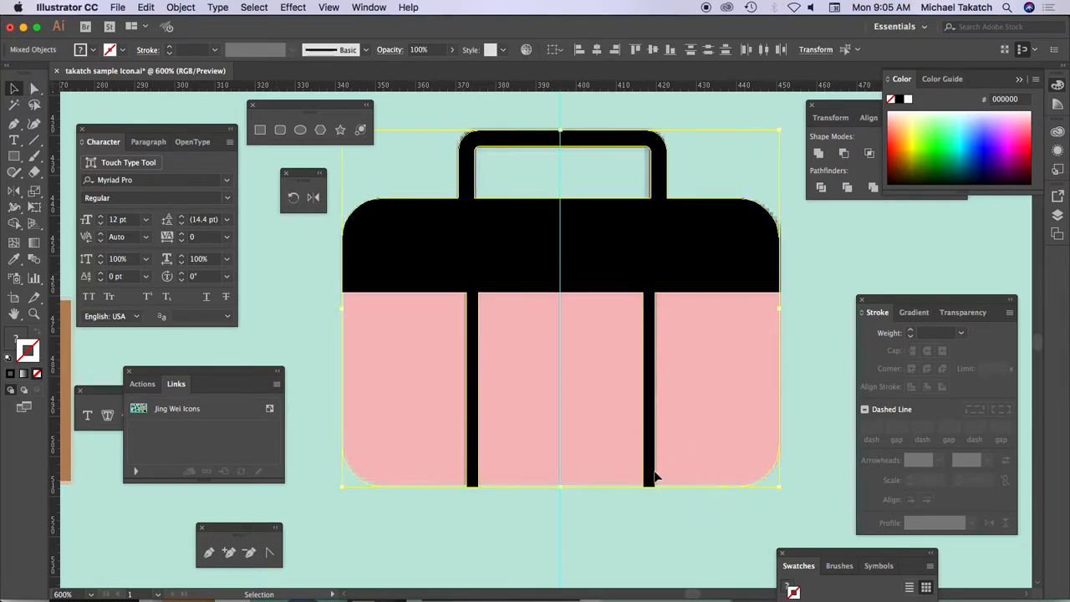
{"action": "left_click_drag", "start_coordinate": [431, 324], "coordinate": [763, 392]}
{"action": "left_click_drag", "start_coordinate": [445, 229], "coordinate": [715, 276]}
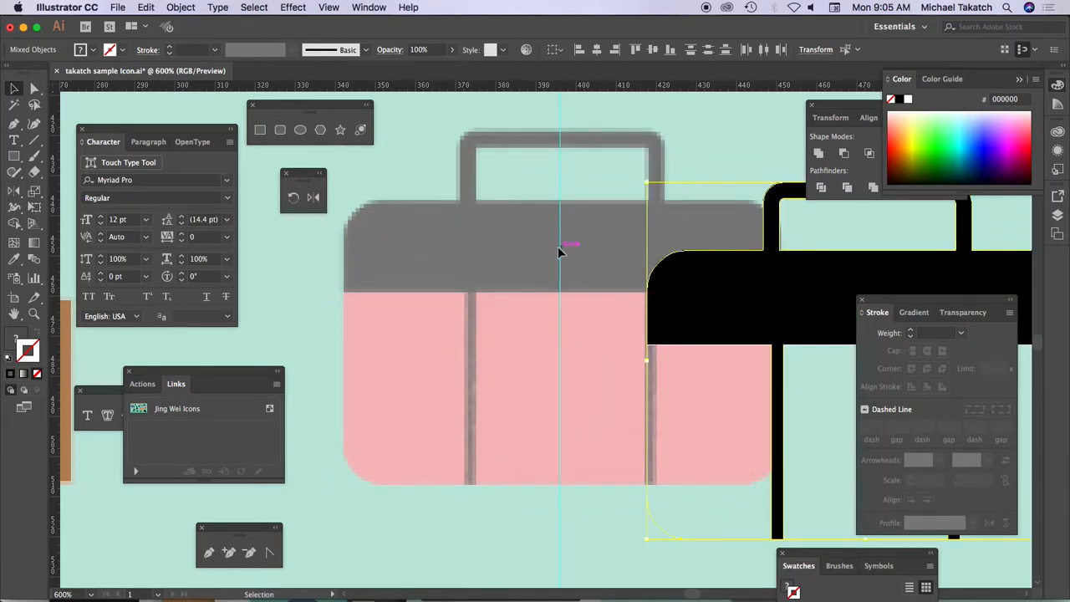
{"action": "key", "text": "super+z"}
{"action": "left_click", "coordinate": [305, 297]}
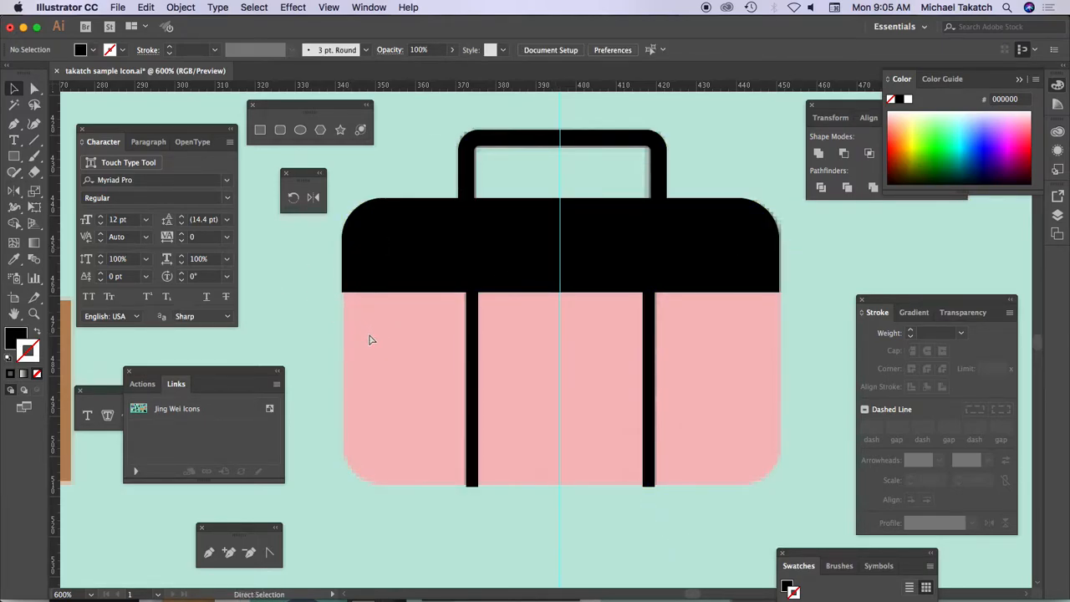
{"action": "key", "text": "super+a"}
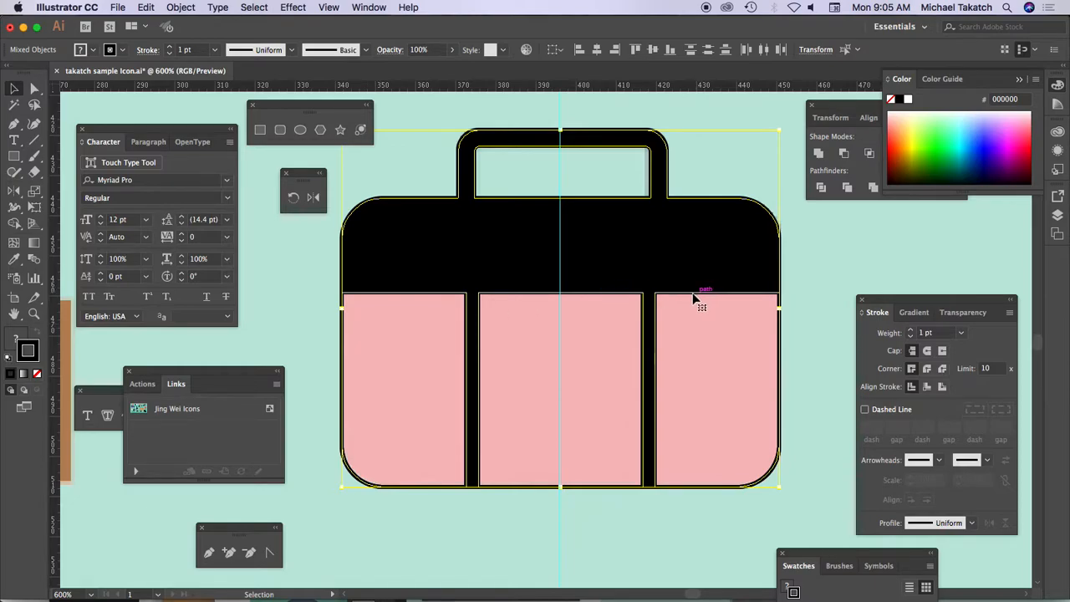
{"action": "left_click", "coordinate": [290, 292]}
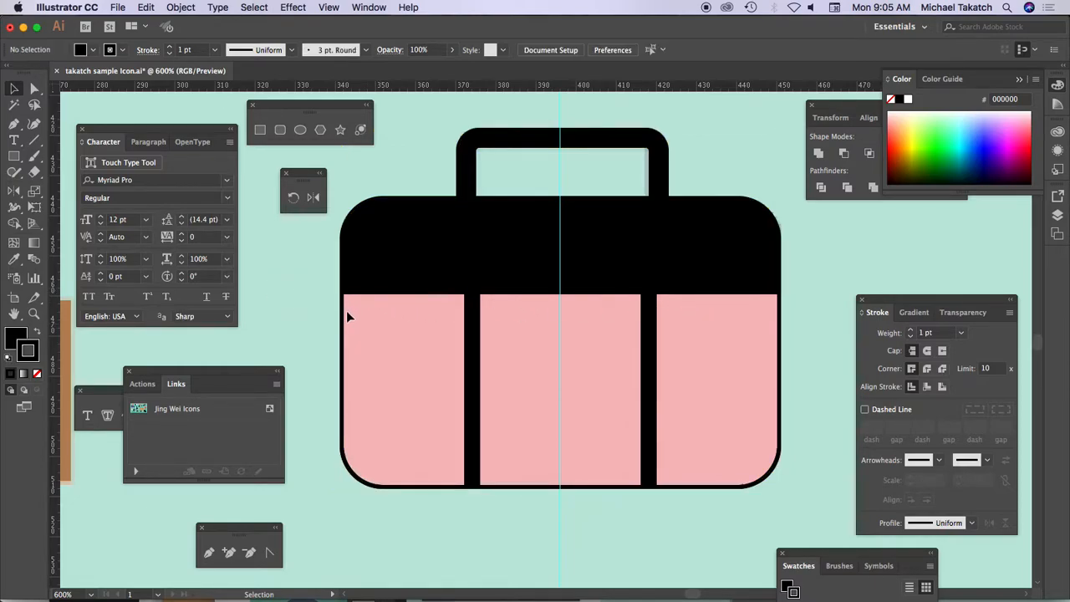
Fill the suitcase's lower-left section with the pink sampled from the reference image using the Eyedropper.
{"action": "left_click", "coordinate": [346, 310]}
{"action": "key", "text": "i"}
{"action": "left_click", "coordinate": [371, 306]}
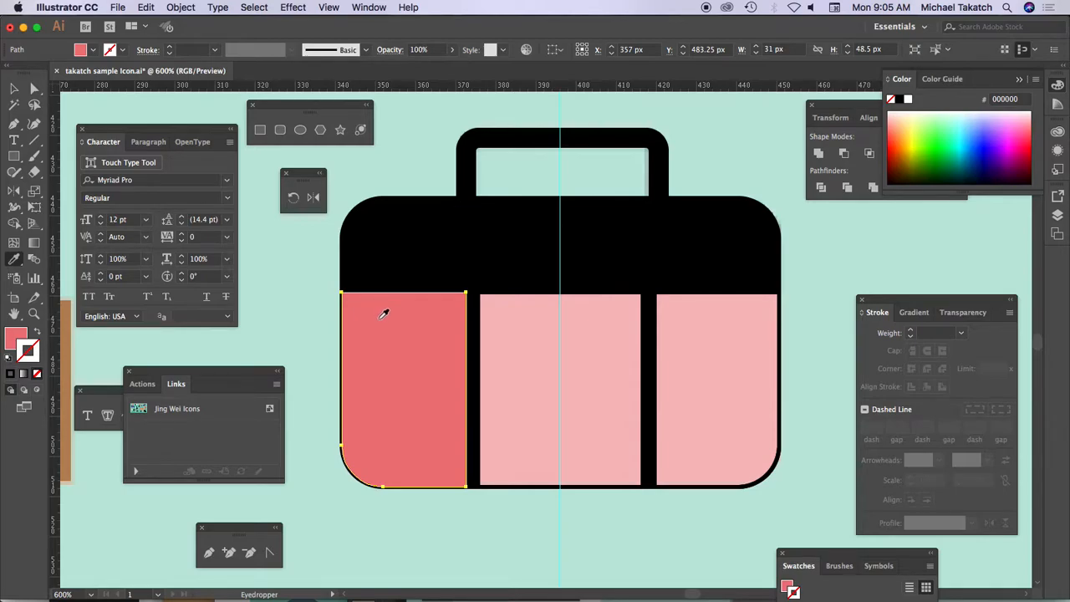
{"action": "key", "text": "v"}
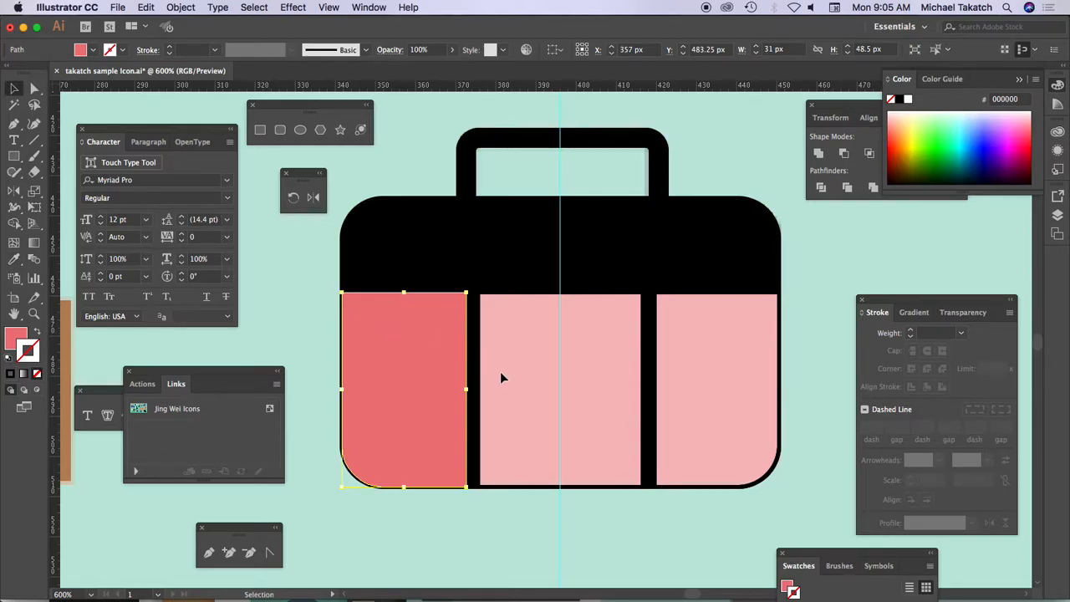
Fill the suitcase's lower middle section between the straps with the pink sampled from the reference image.
{"action": "left_click", "coordinate": [532, 490]}
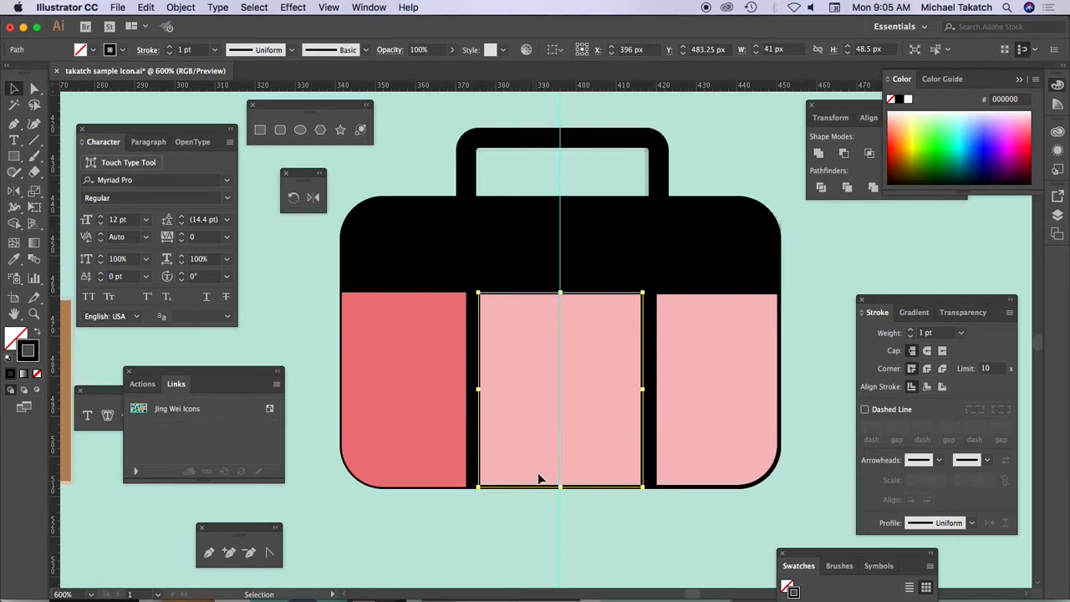
{"action": "key", "text": "i"}
{"action": "left_click", "coordinate": [532, 368]}
{"action": "key", "text": "v"}
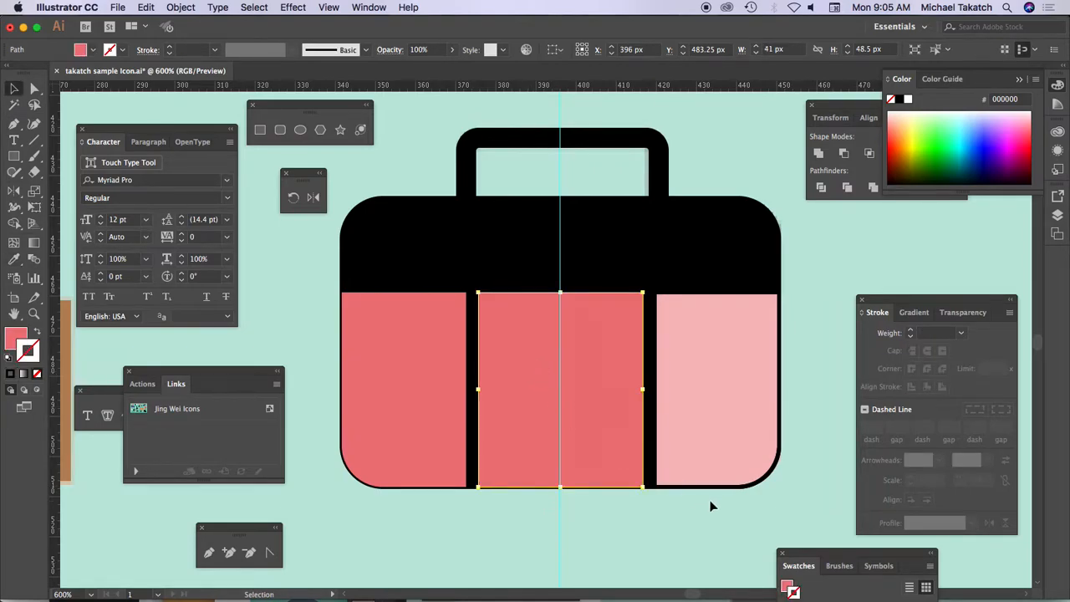
Fill the suitcase's lower-right section with the pink sampled from the reference image using the Eyedropper.
{"action": "left_click", "coordinate": [710, 488]}
{"action": "key", "text": "i"}
{"action": "left_click", "coordinate": [713, 435]}
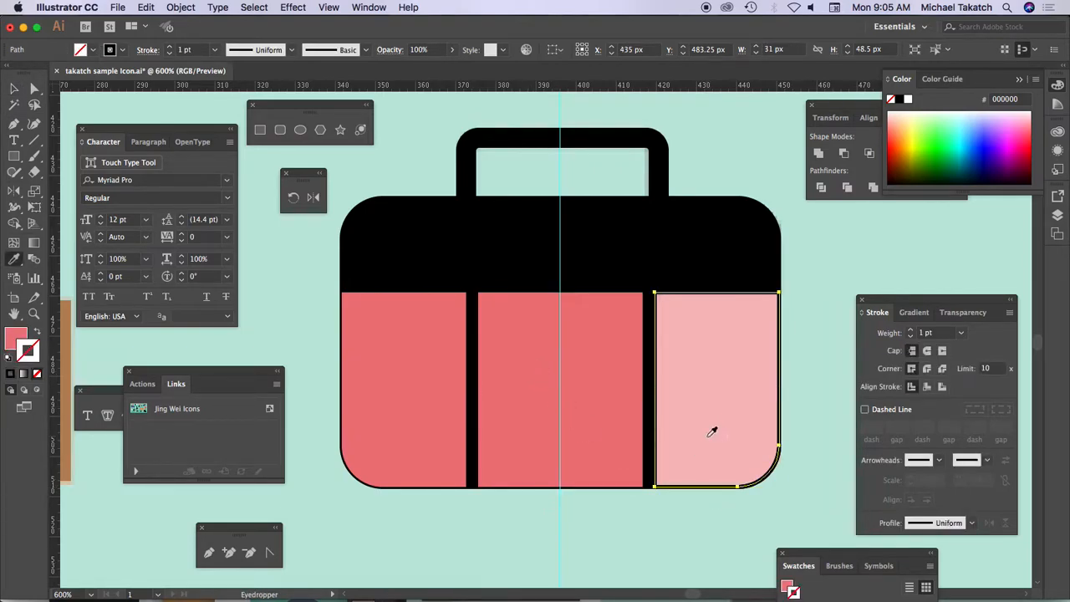
{"action": "key", "text": "v"}
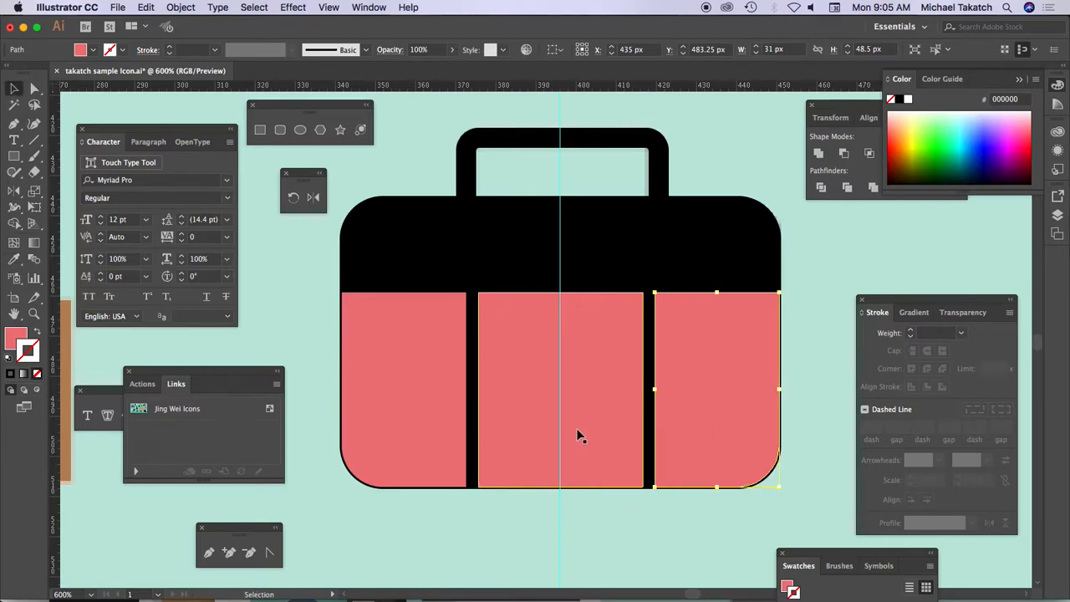
Try moving the suitcase's three pink lower sections together, undo the move, and deselect everything.
{"action": "left_click", "coordinate": [537, 424], "text": "shift"}
{"action": "left_click", "coordinate": [416, 392], "text": "shift"}
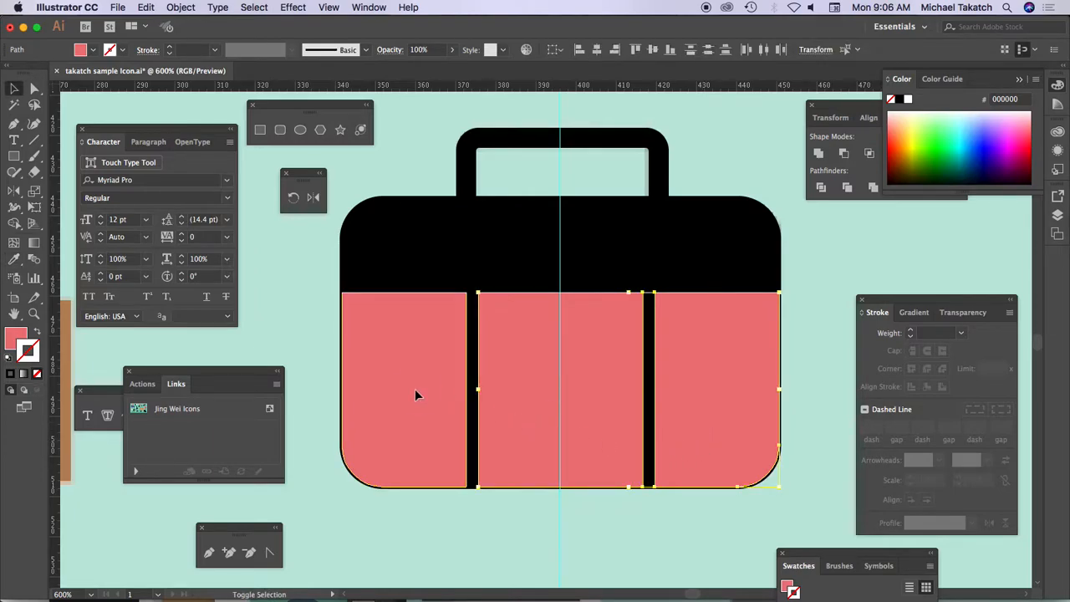
{"action": "left_click_drag", "start_coordinate": [434, 327], "coordinate": [409, 390]}
{"action": "key", "text": "super+z"}
{"action": "left_click", "coordinate": [312, 259]}
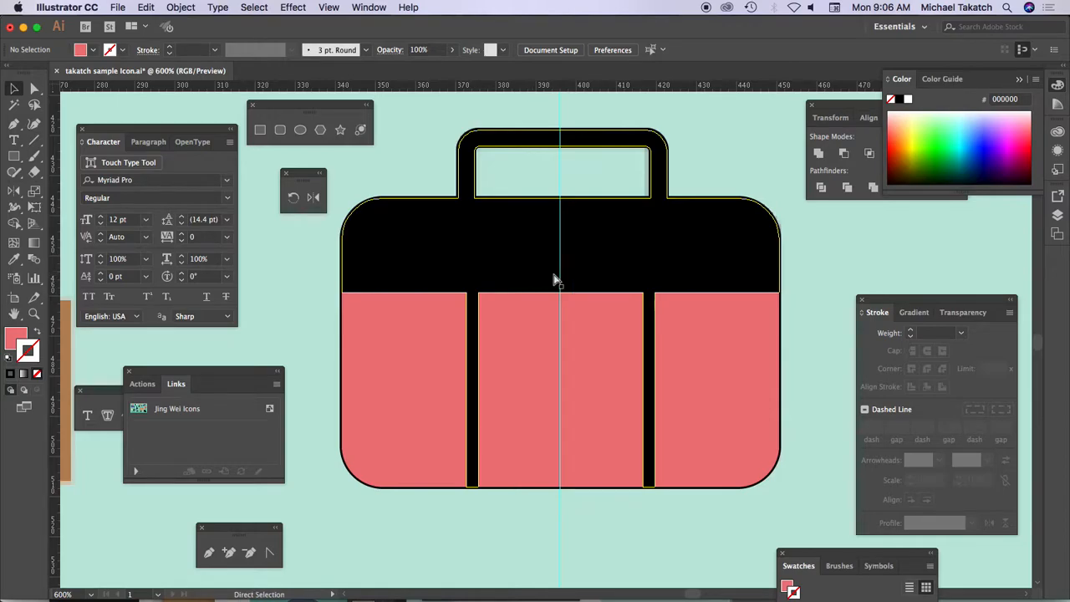
Move the Links, Character and rotate/reflect tool panels clear of the van in the reference image.
{"action": "key", "text": "super+minus"}
{"action": "key", "text": "super+minus"}
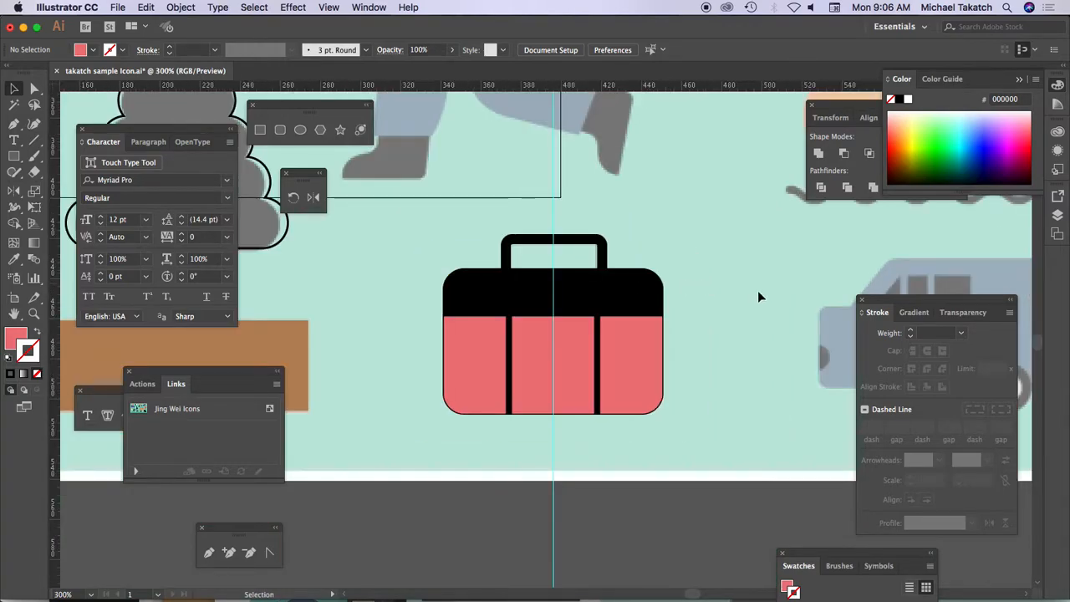
{"action": "left_click_drag", "start_coordinate": [781, 294], "coordinate": [366, 288]}
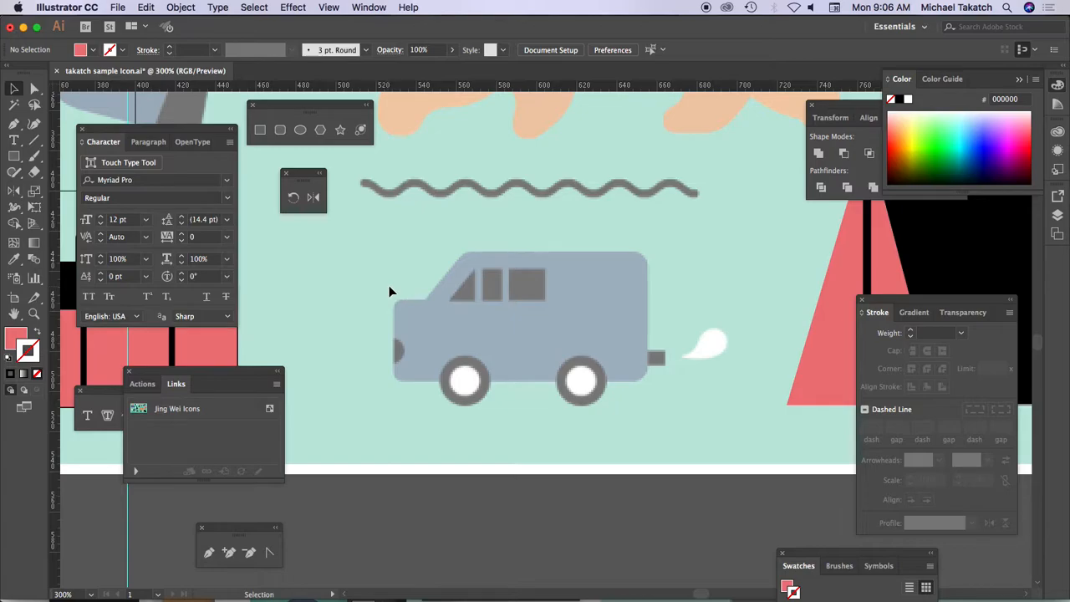
{"action": "key", "text": "super+plus"}
{"action": "key", "text": "super+plus"}
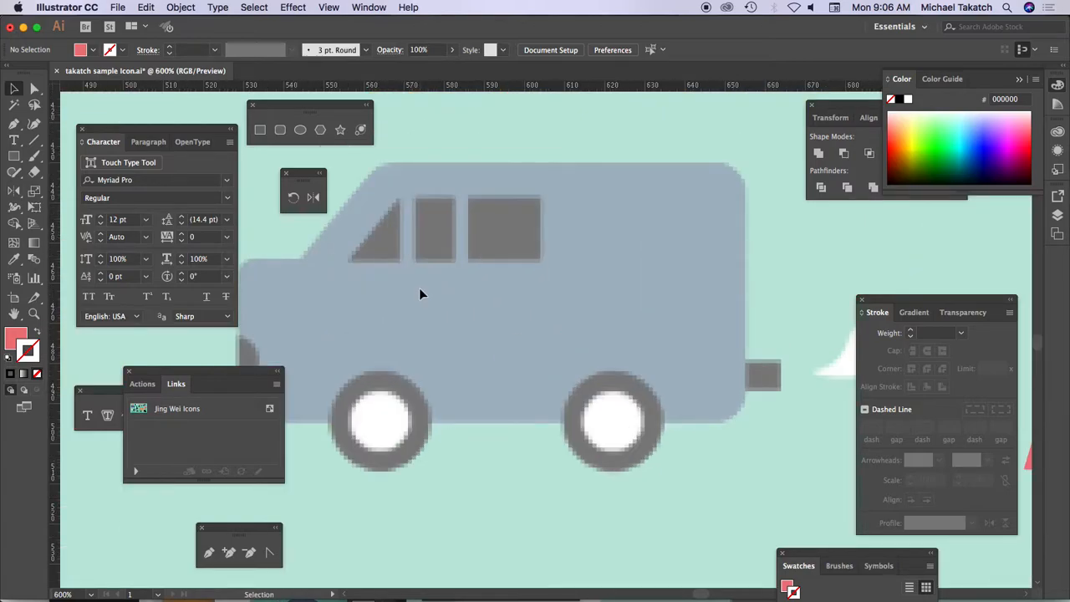
{"action": "left_click_drag", "start_coordinate": [189, 372], "coordinate": [128, 457]}
{"action": "left_click_drag", "start_coordinate": [182, 130], "coordinate": [145, 123]}
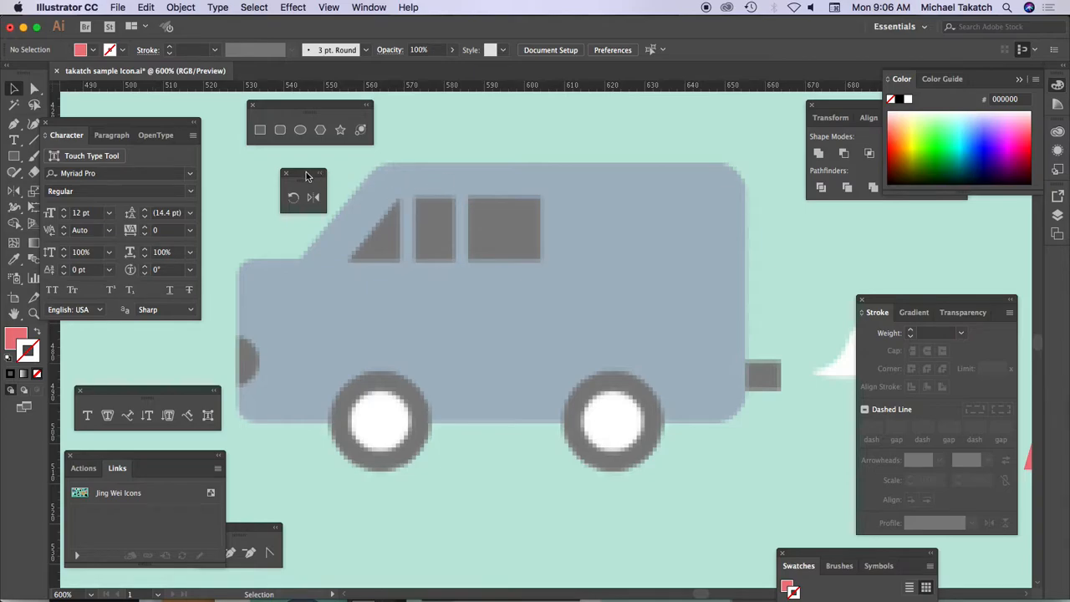
{"action": "left_click_drag", "start_coordinate": [306, 176], "coordinate": [272, 181]}
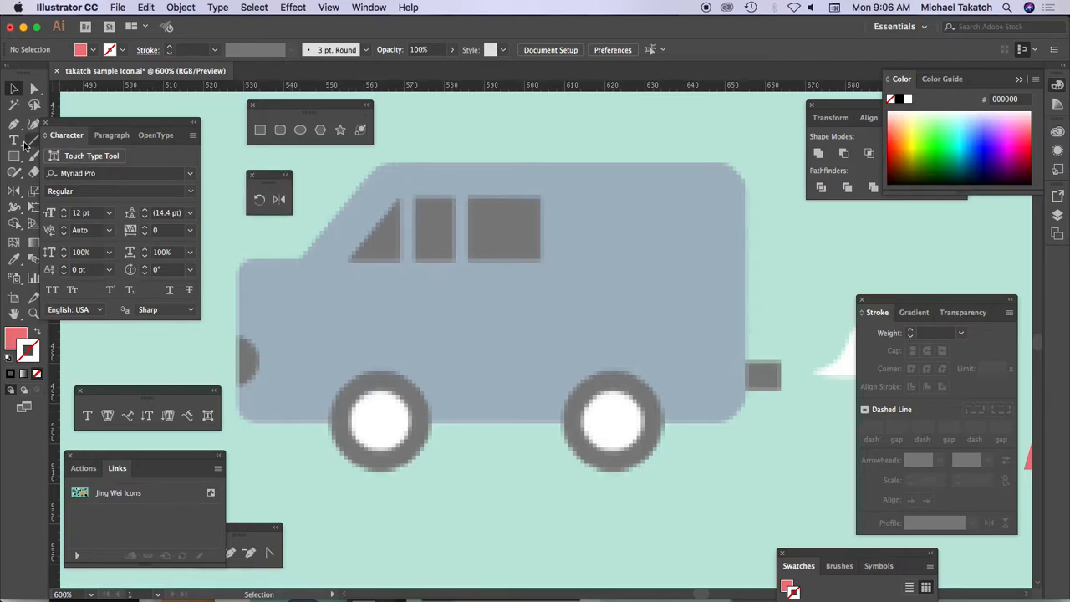
Draw a rectangle about 127 by 41 px over the van's lower body with no fill and a 1 pt black stroke.
{"action": "left_click", "coordinate": [260, 130]}
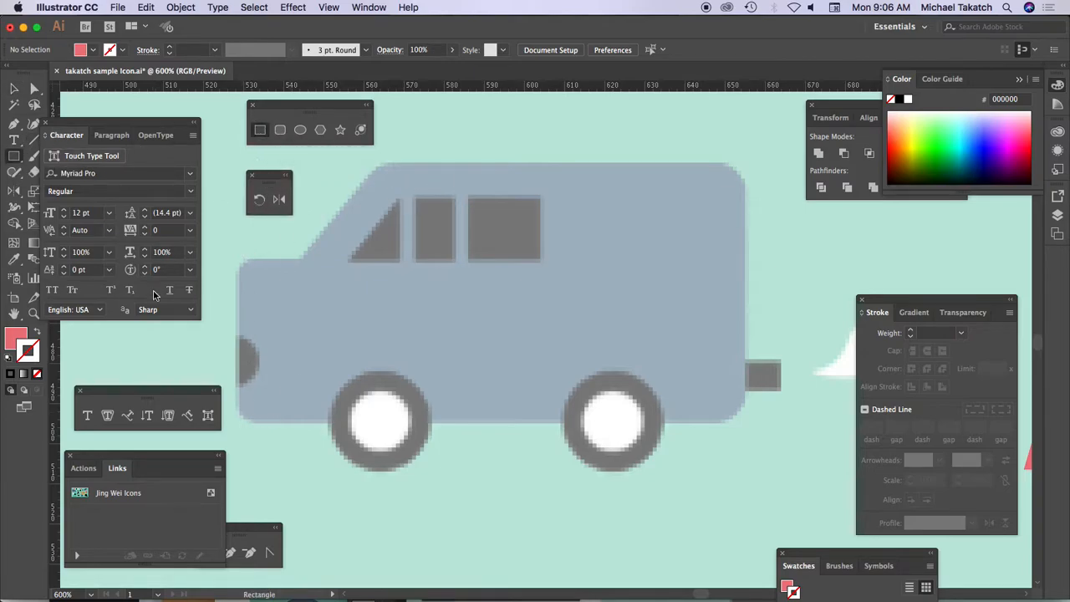
{"action": "left_click", "coordinate": [9, 358]}
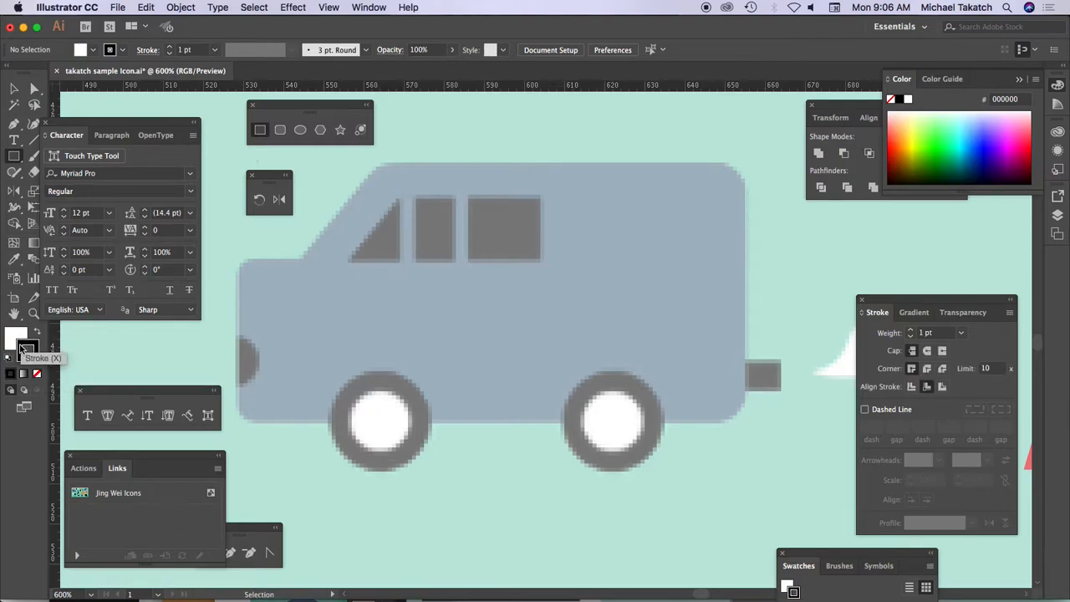
{"action": "left_click", "coordinate": [14, 338]}
{"action": "left_click", "coordinate": [37, 374]}
{"action": "mouse_move", "coordinate": [238, 260]}
{"action": "left_mouse_down"}
{"action": "mouse_move", "coordinate": [284, 320]}
{"action": "mouse_move", "coordinate": [697, 424]}
{"action": "mouse_move", "coordinate": [748, 423]}
{"action": "left_mouse_up"}
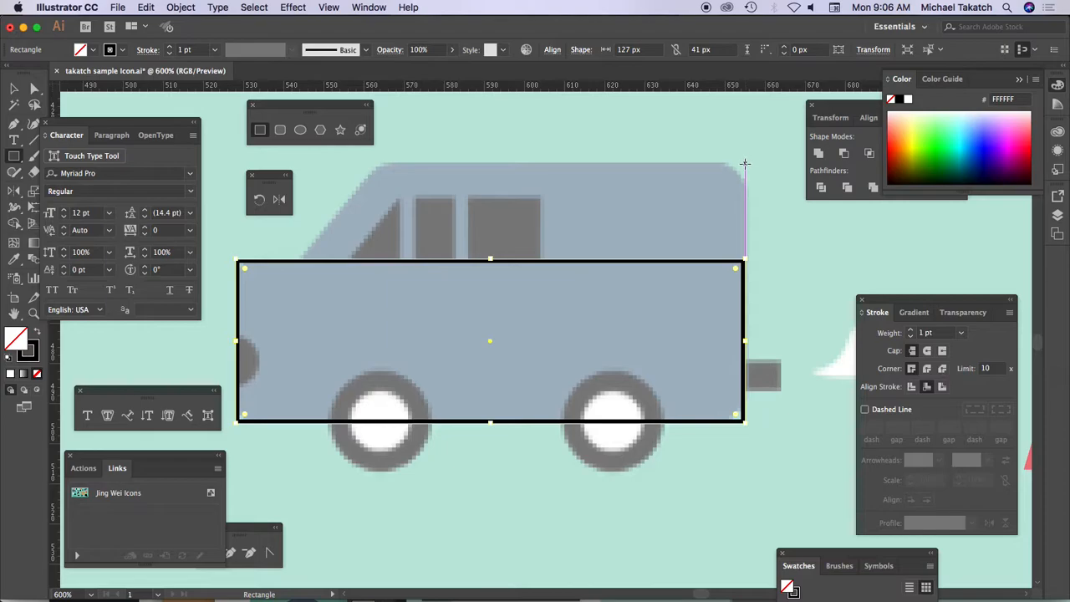
Draw a rectangle about 90 by 36 px over the van's upper body and move its lower-left corner outward to match the windshield slope.
{"action": "left_click_drag", "start_coordinate": [745, 162], "coordinate": [385, 306]}
{"action": "left_click", "coordinate": [34, 89]}
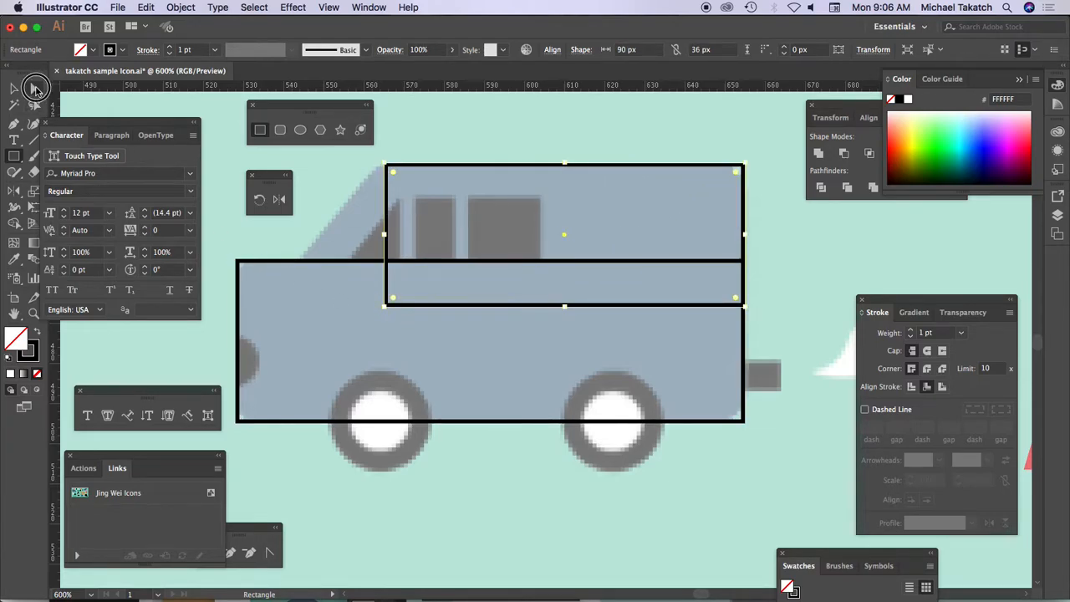
{"action": "left_click", "coordinate": [387, 307]}
{"action": "left_click_drag", "start_coordinate": [389, 312], "coordinate": [269, 299]}
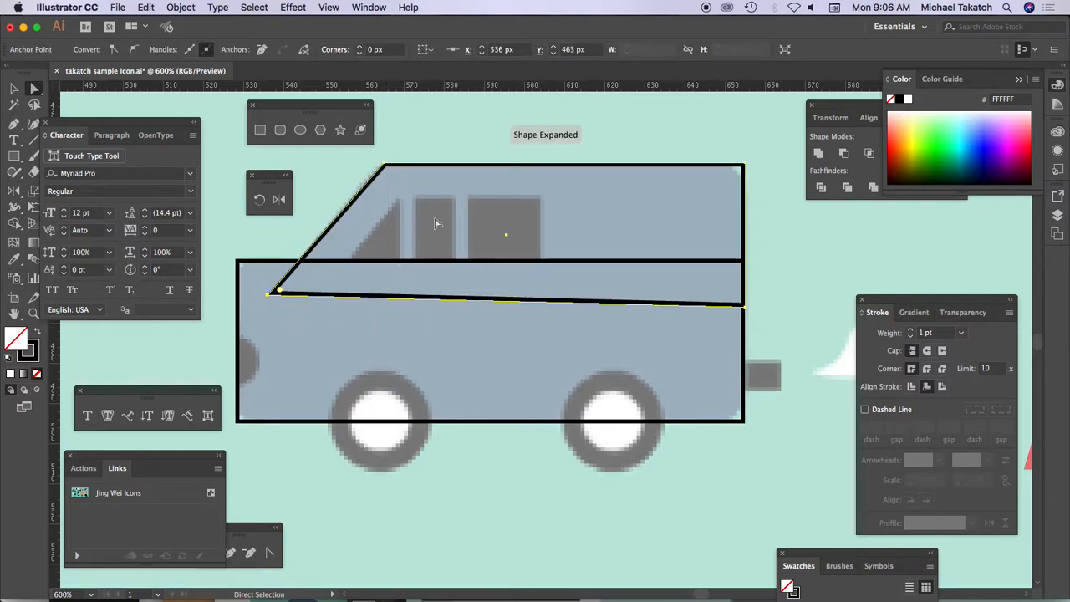
Unite the two van body shapes with Pathfinder and round all corners of the outline by about 5 px.
{"action": "left_click", "coordinate": [14, 88]}
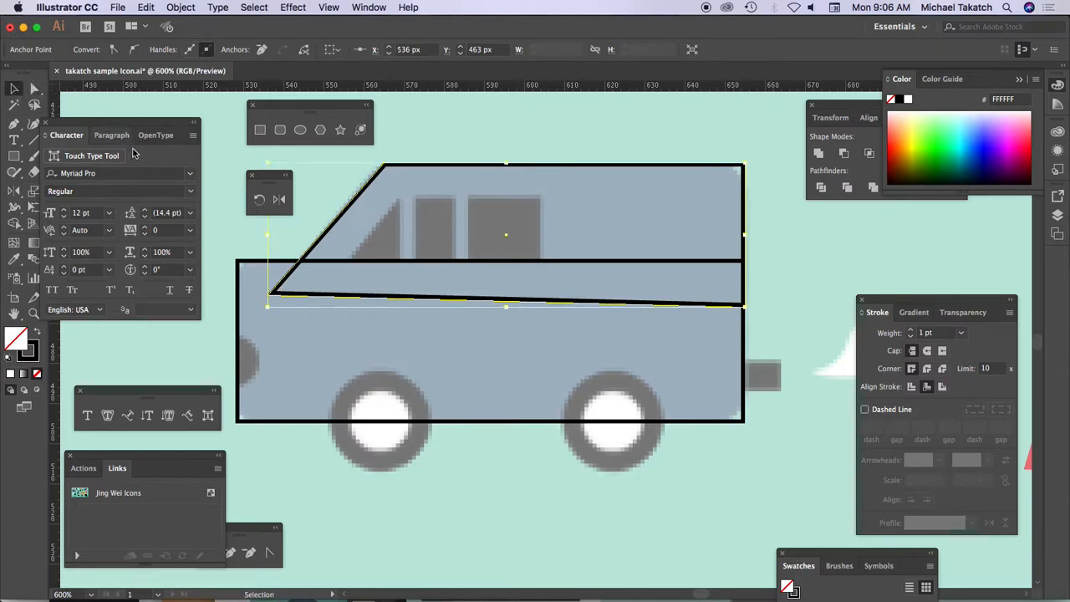
{"action": "left_click", "coordinate": [241, 359], "text": "shift"}
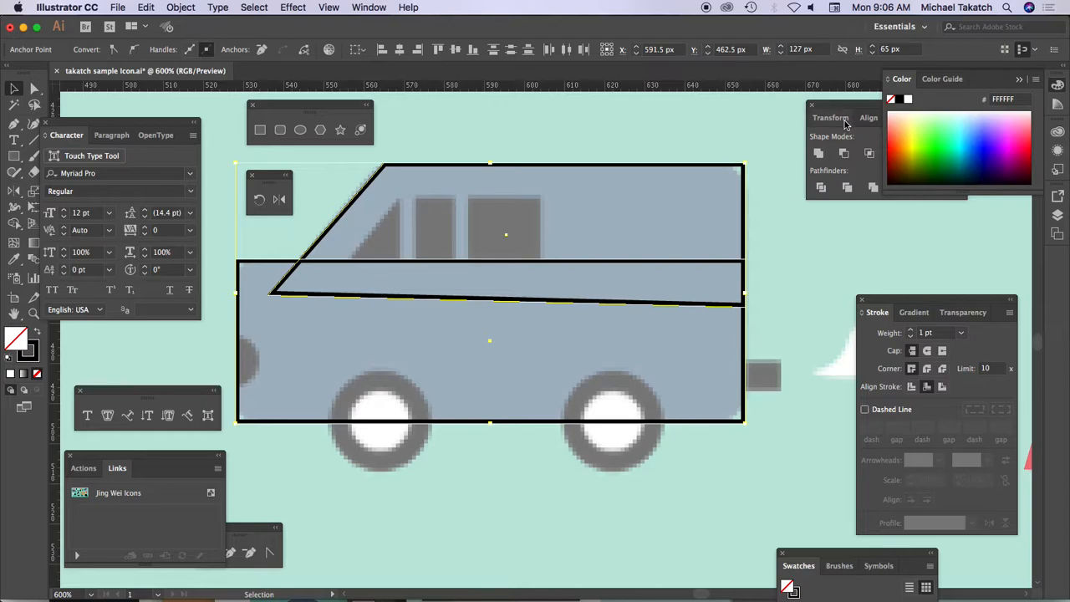
{"action": "left_click_drag", "start_coordinate": [853, 107], "coordinate": [803, 126]}
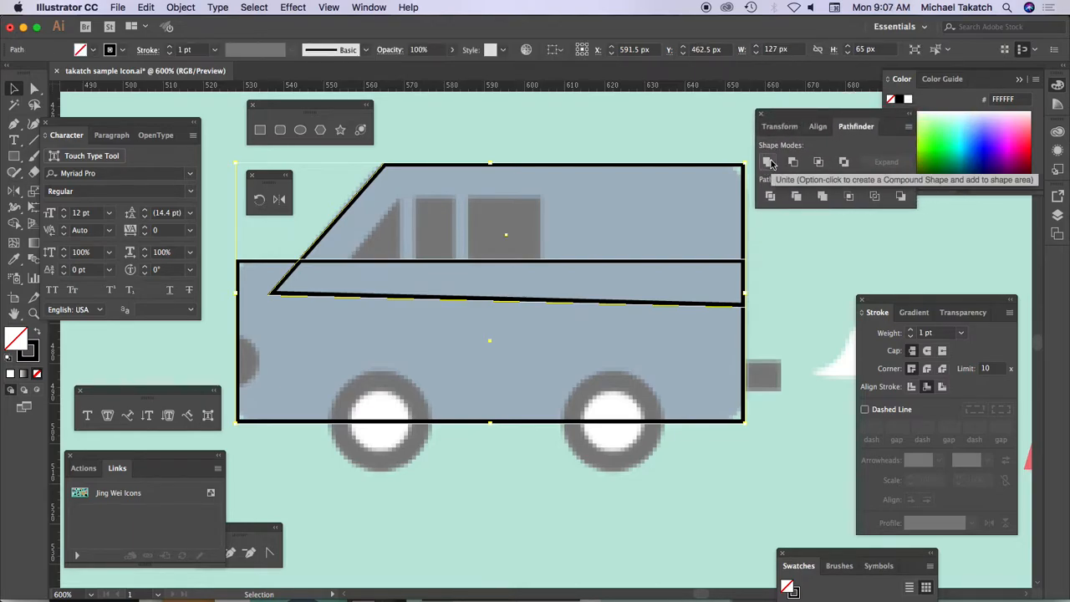
{"action": "left_click", "coordinate": [768, 163]}
{"action": "left_click", "coordinate": [33, 89]}
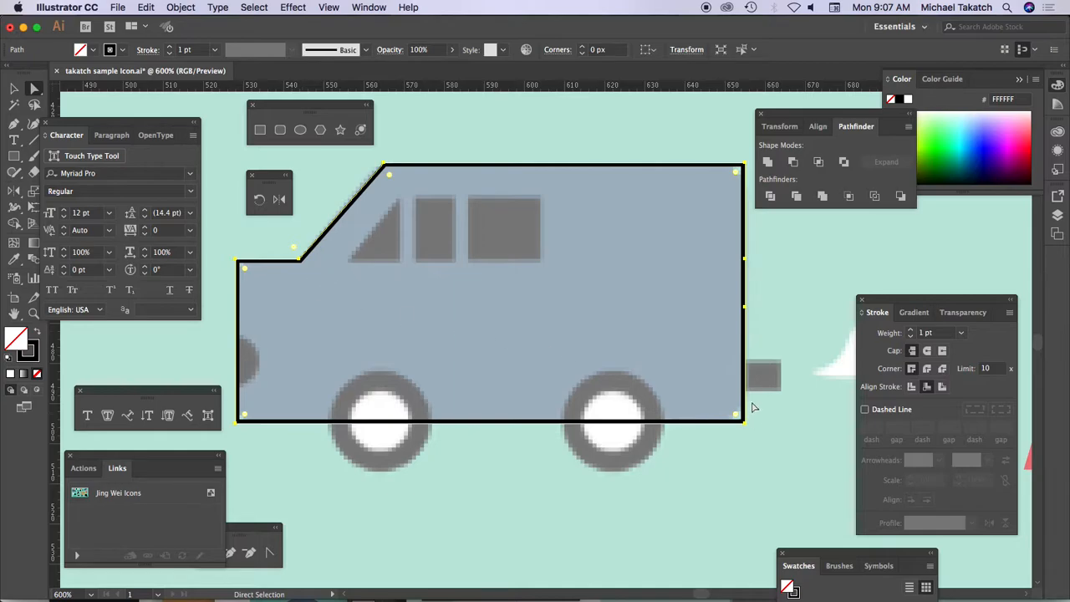
{"action": "left_click_drag", "start_coordinate": [734, 174], "coordinate": [725, 185]}
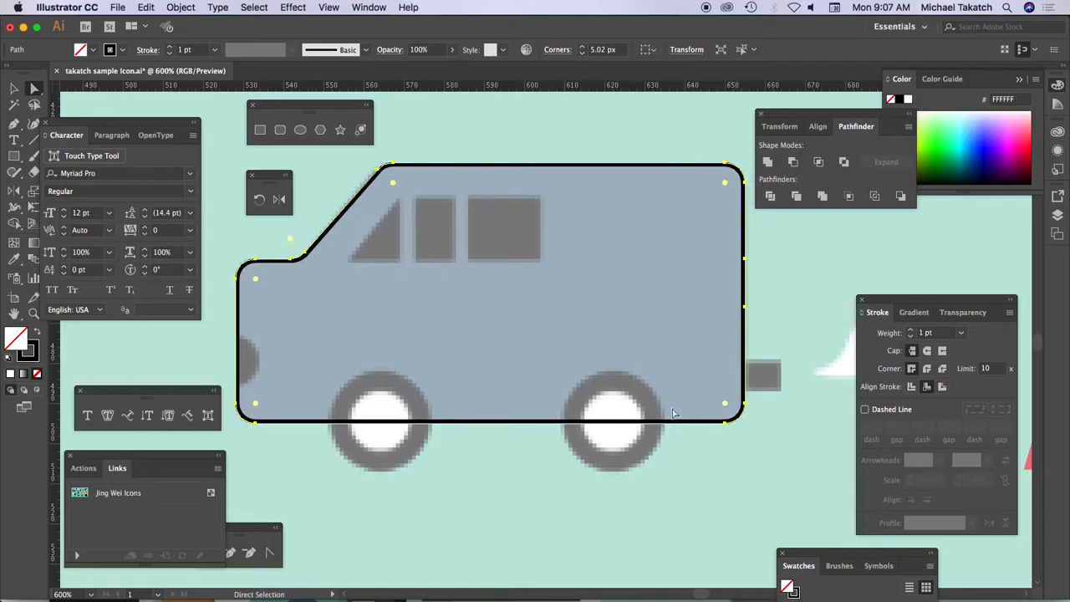
Draw a rectangle about 12 by 8 px over the van's tailpipe and a circle about 12 px wide over the headlight.
{"action": "key", "text": "m"}
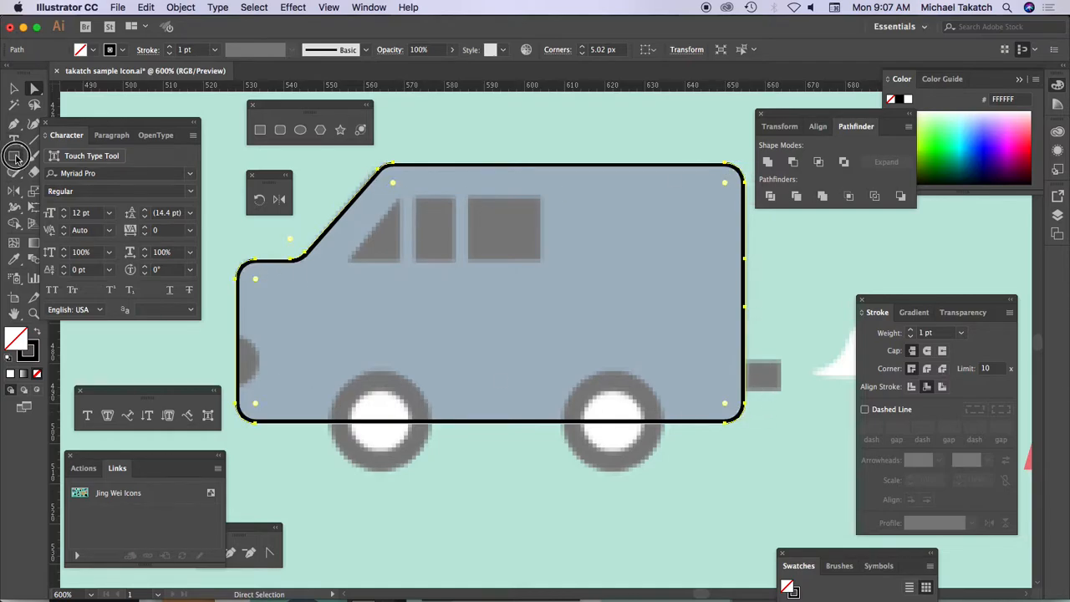
{"action": "left_click_drag", "start_coordinate": [736, 362], "coordinate": [781, 390]}
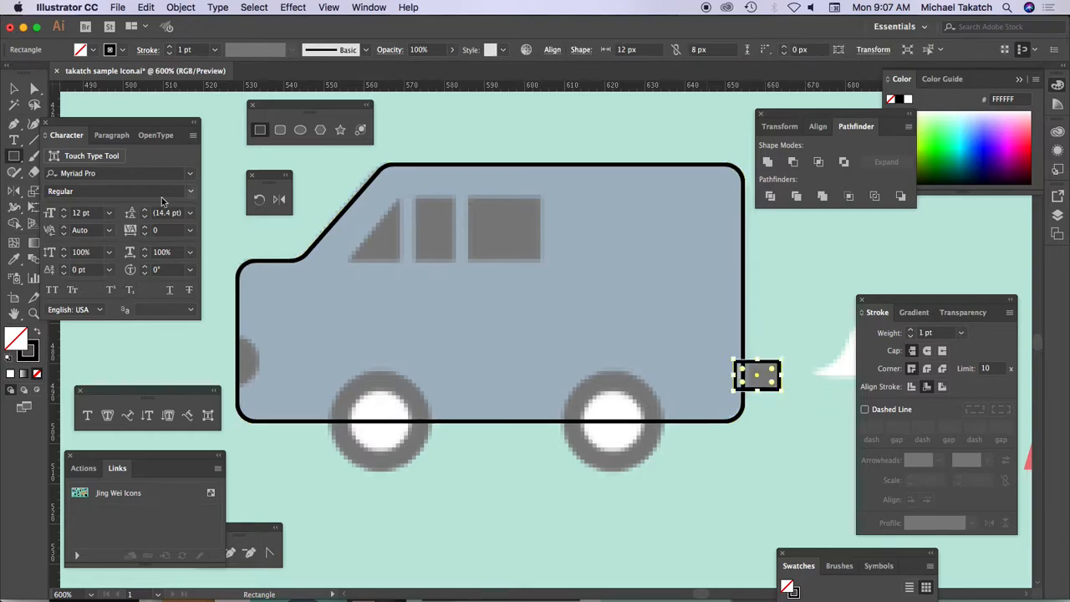
{"action": "left_click", "coordinate": [300, 130]}
{"action": "left_click_drag", "start_coordinate": [220, 337], "coordinate": [268, 385]}
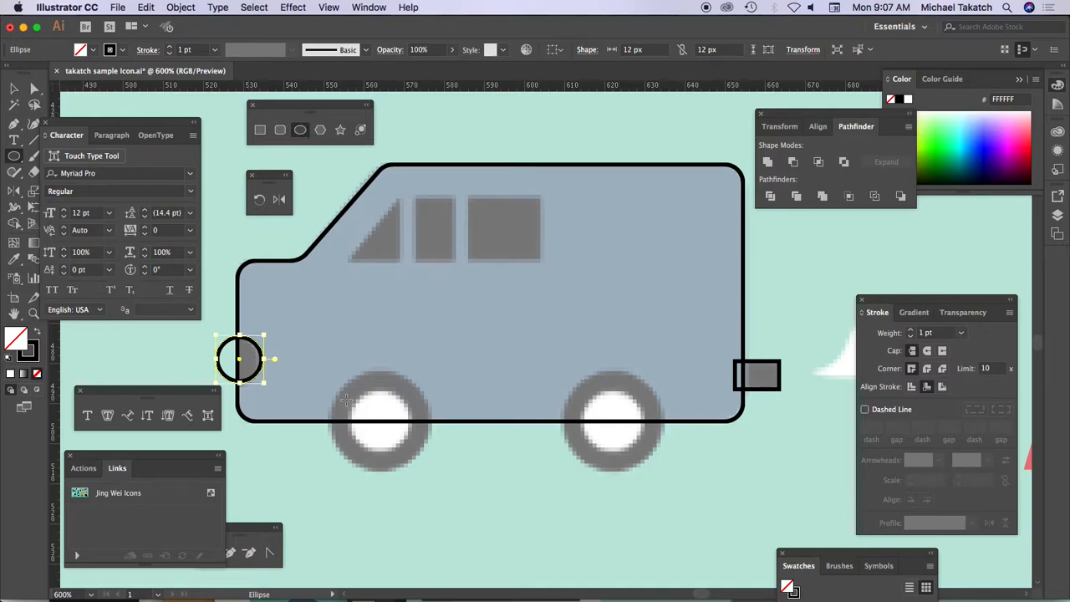
Draw two circles over the van's front wheel, about 26 px wide for the tire and 15 px for the hub.
{"action": "mouse_move", "coordinate": [335, 387]}
{"action": "left_mouse_down"}
{"action": "mouse_move", "coordinate": [429, 485]}
{"action": "mouse_move", "coordinate": [428, 474]}
{"action": "left_mouse_up"}
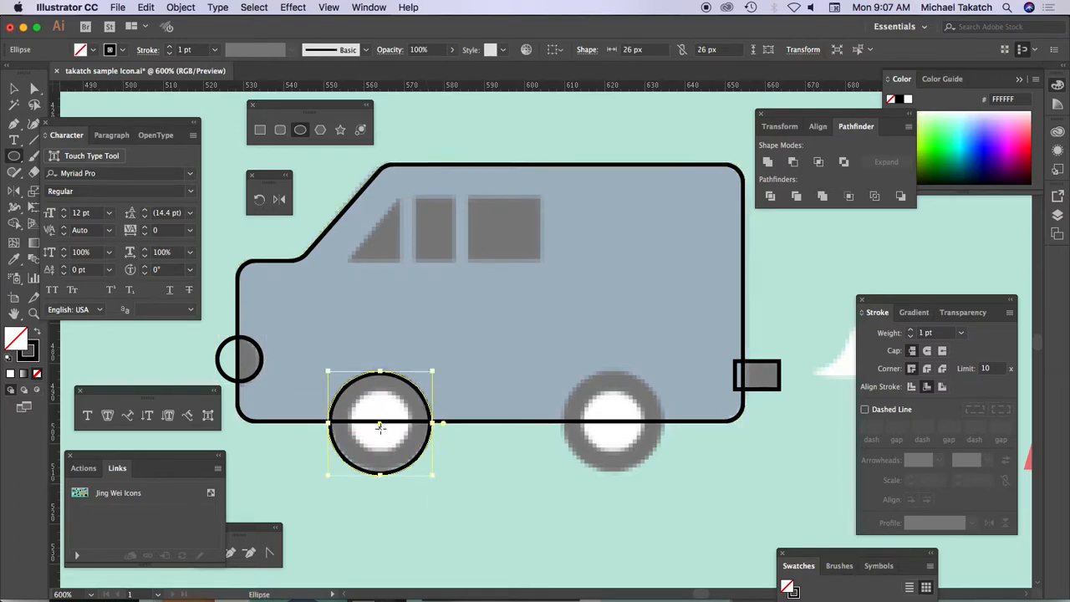
{"action": "key", "text": "super+shift+a"}
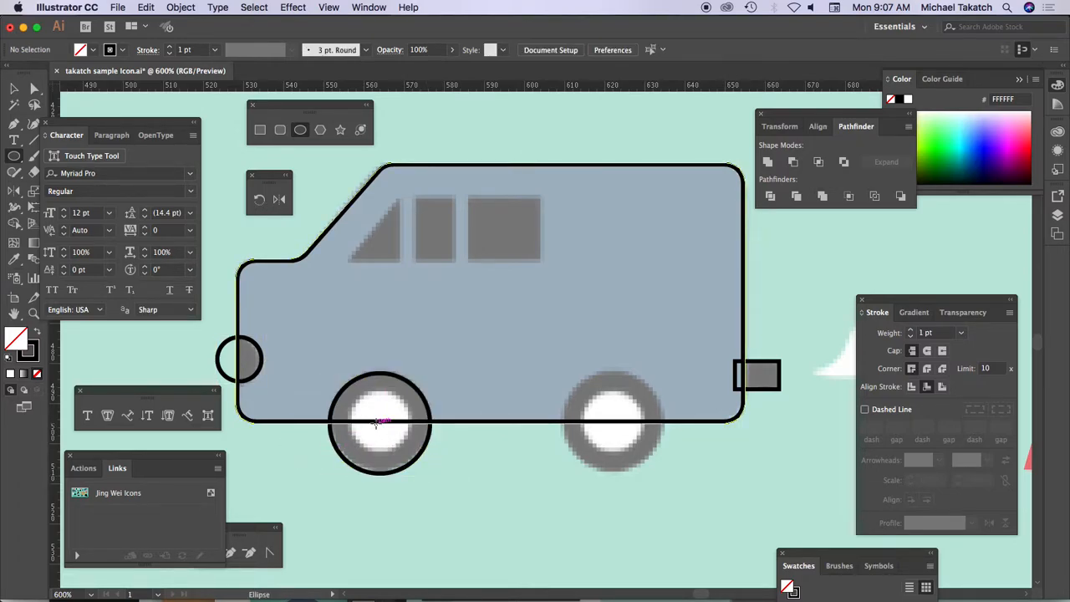
{"action": "left_click_drag", "start_coordinate": [355, 398], "coordinate": [409, 450]}
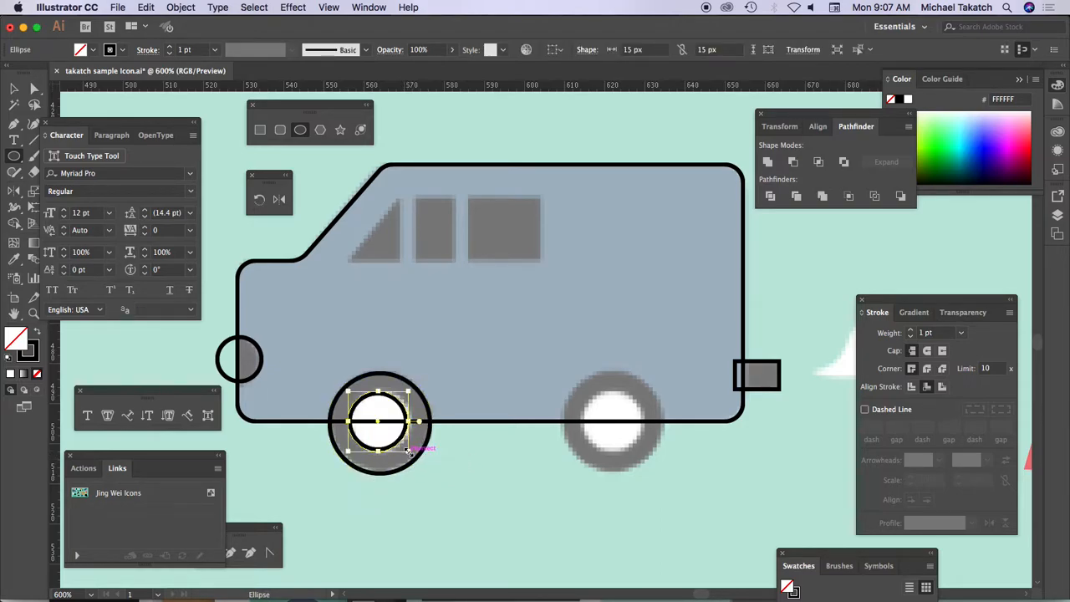
Center-align the two front wheel circles with each other and duplicate them over the van's rear wheel.
{"action": "key", "text": "v"}
{"action": "left_click", "coordinate": [415, 468], "text": "shift"}
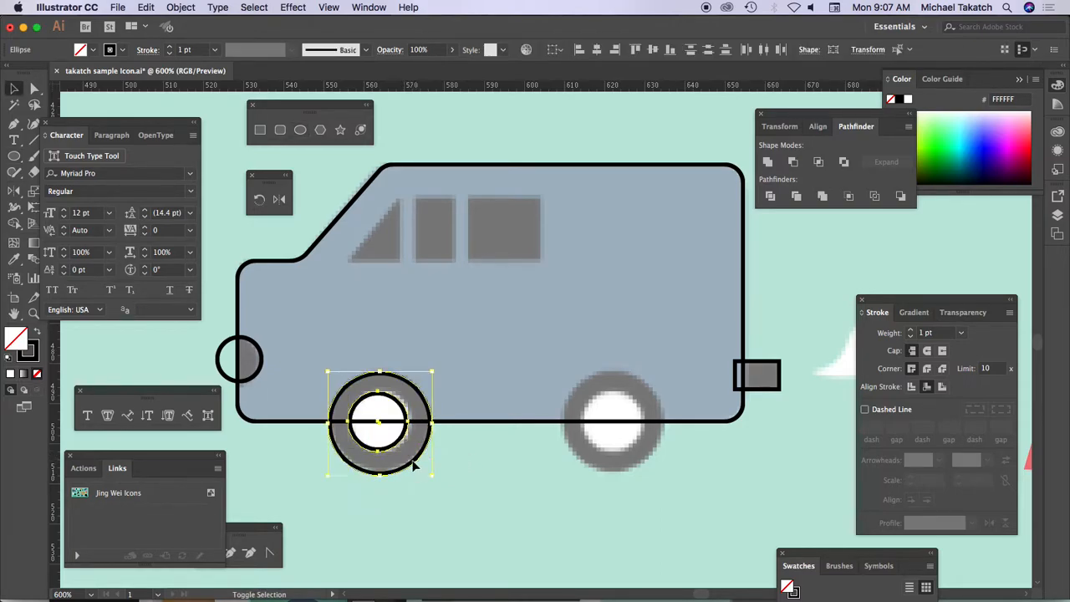
{"action": "left_click_drag", "start_coordinate": [422, 452], "coordinate": [438, 480]}
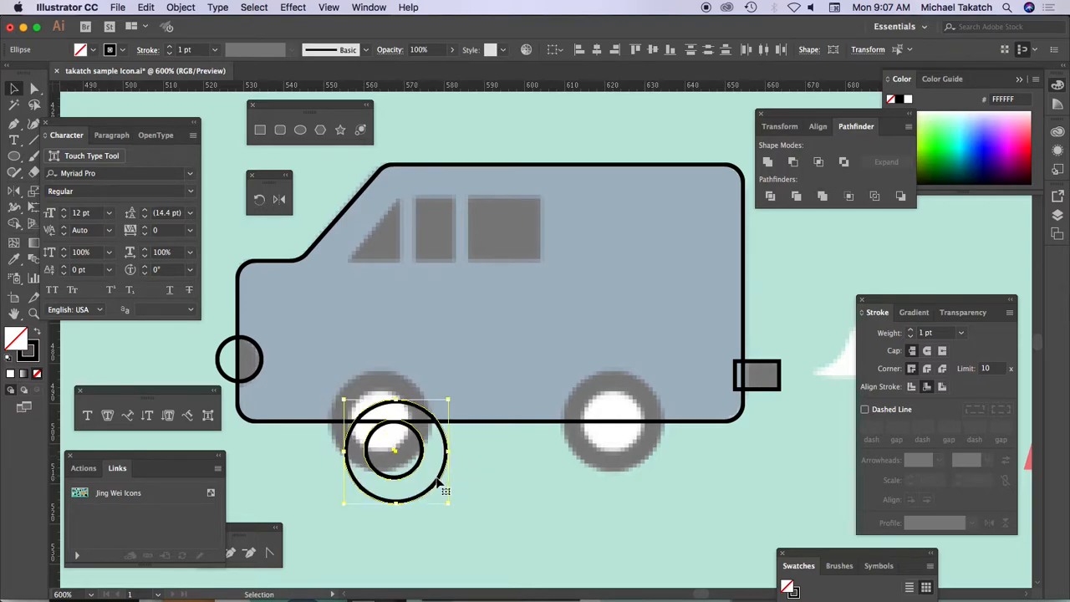
{"action": "key", "text": "super+z"}
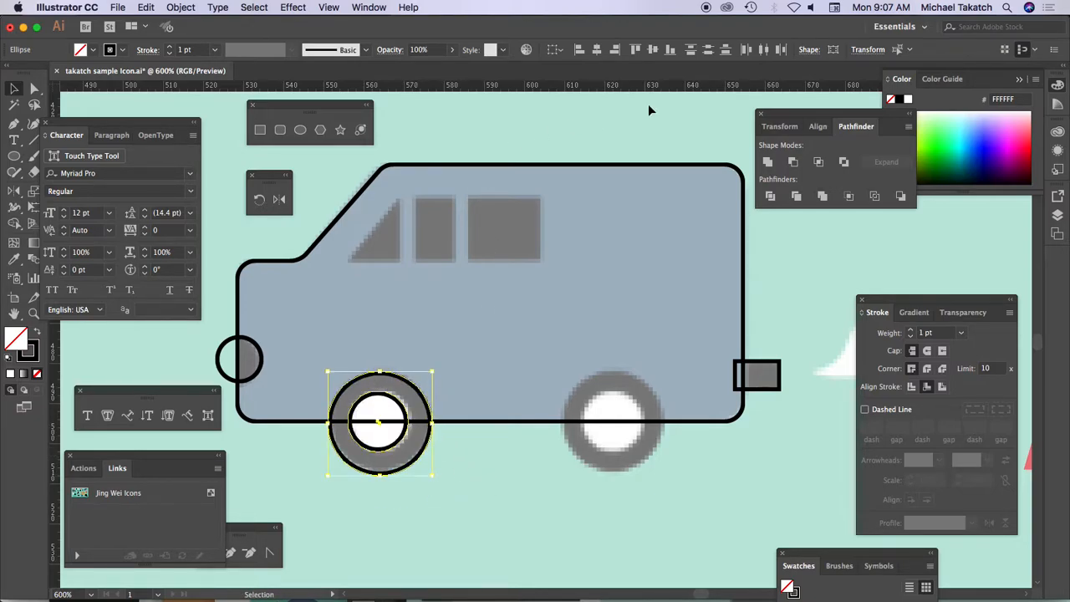
{"action": "left_click", "coordinate": [652, 49]}
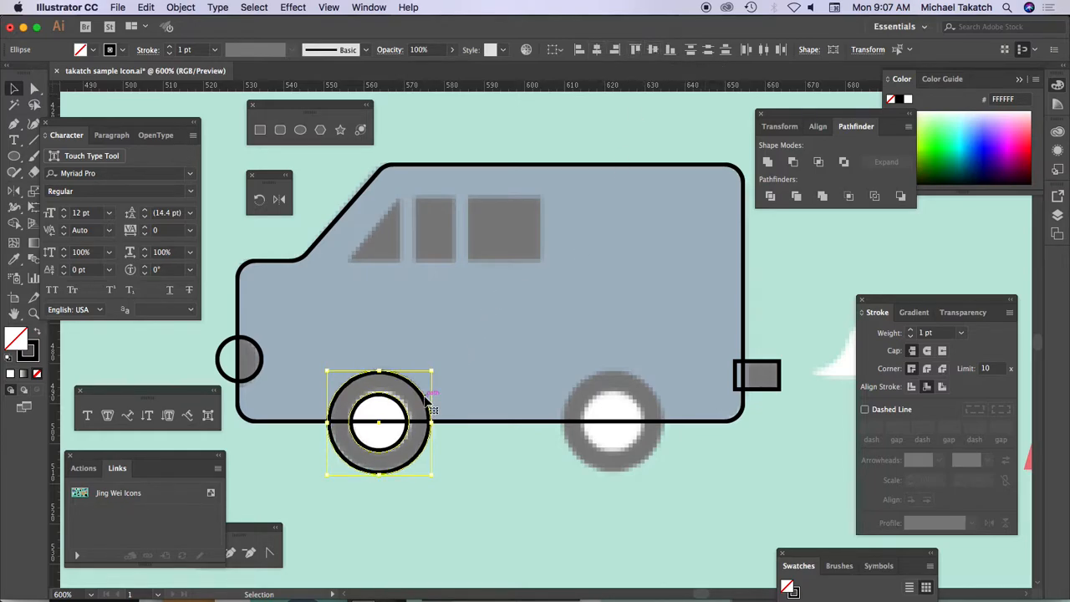
{"action": "left_click_drag", "start_coordinate": [429, 403], "coordinate": [663, 407]}
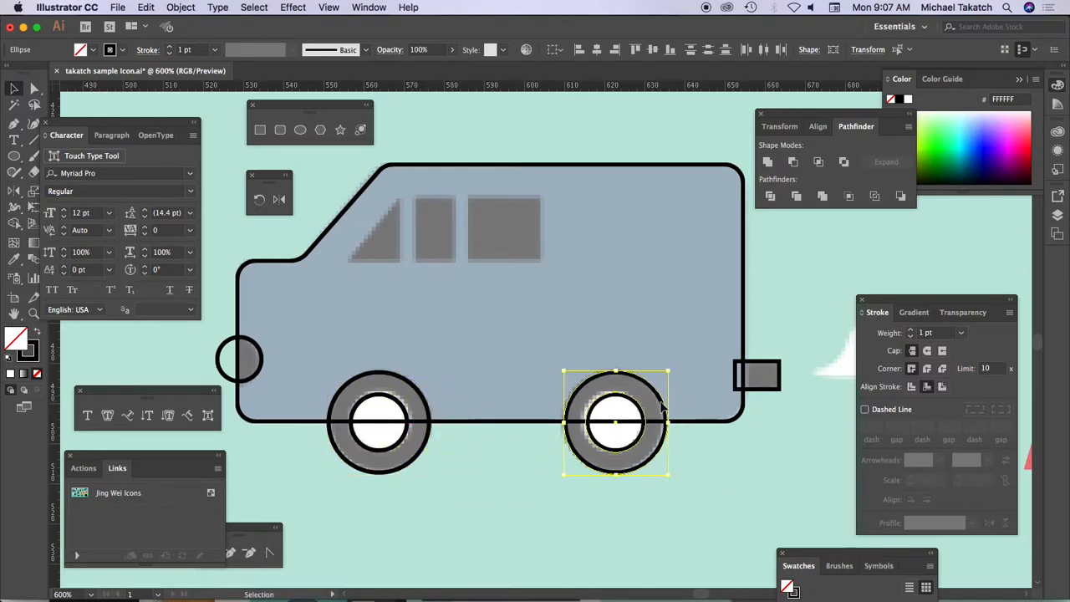
Draw rectangles over the van's three windows, about 18 by 17 px, 9 by 17 px and 12 by 16 px from back to front.
{"action": "left_click", "coordinate": [260, 131]}
{"action": "left_click_drag", "start_coordinate": [539, 197], "coordinate": [469, 260]}
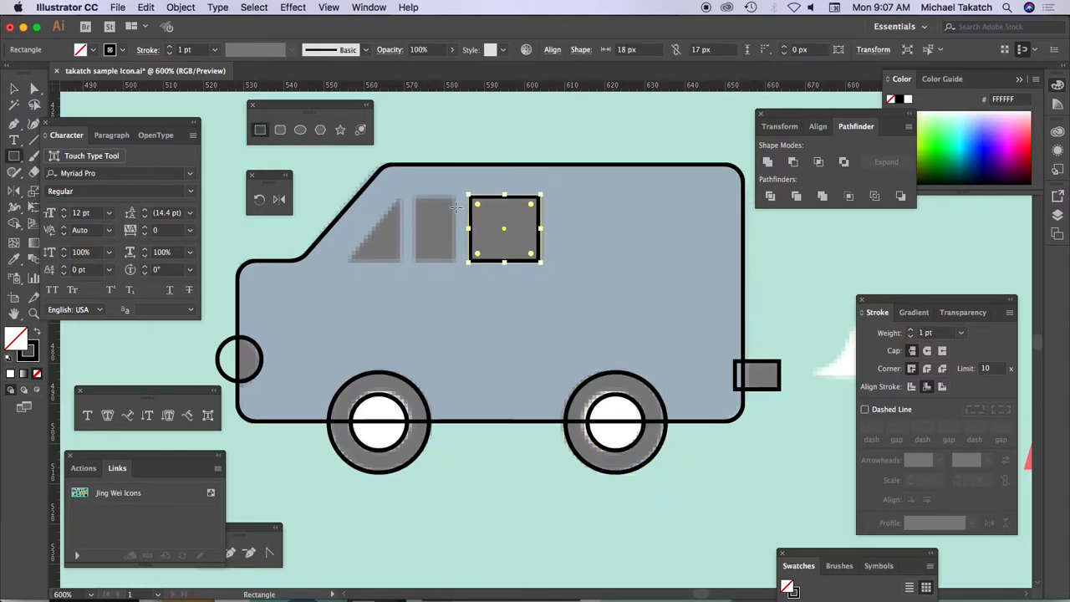
{"action": "mouse_move", "coordinate": [451, 196]}
{"action": "left_mouse_down"}
{"action": "mouse_move", "coordinate": [441, 245]}
{"action": "mouse_move", "coordinate": [417, 261]}
{"action": "left_mouse_up"}
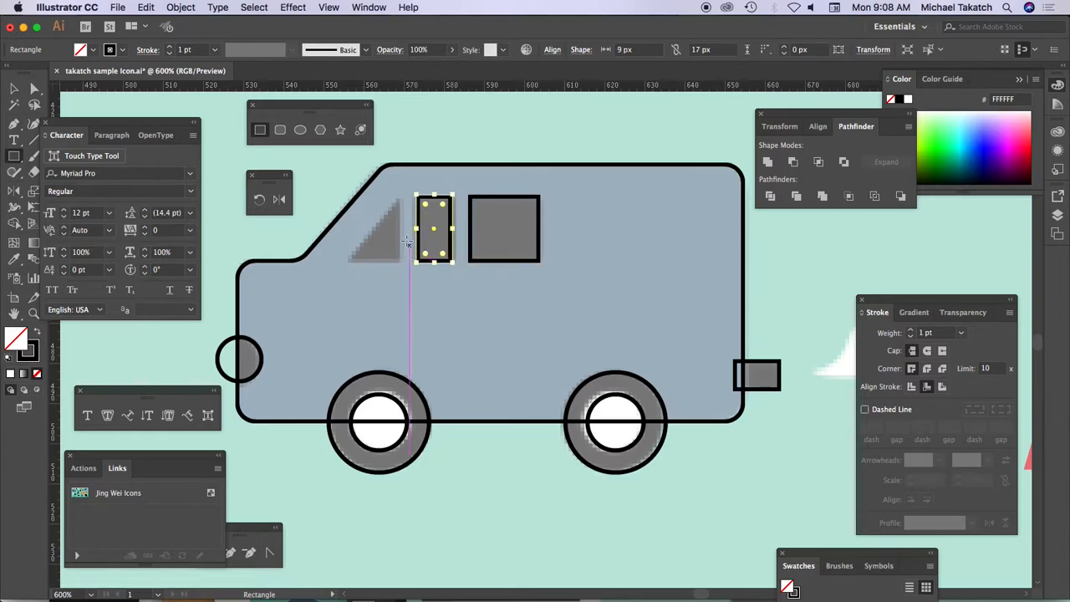
{"action": "mouse_move", "coordinate": [397, 199]}
{"action": "left_mouse_down"}
{"action": "mouse_move", "coordinate": [394, 234]}
{"action": "mouse_move", "coordinate": [349, 262]}
{"action": "left_mouse_up"}
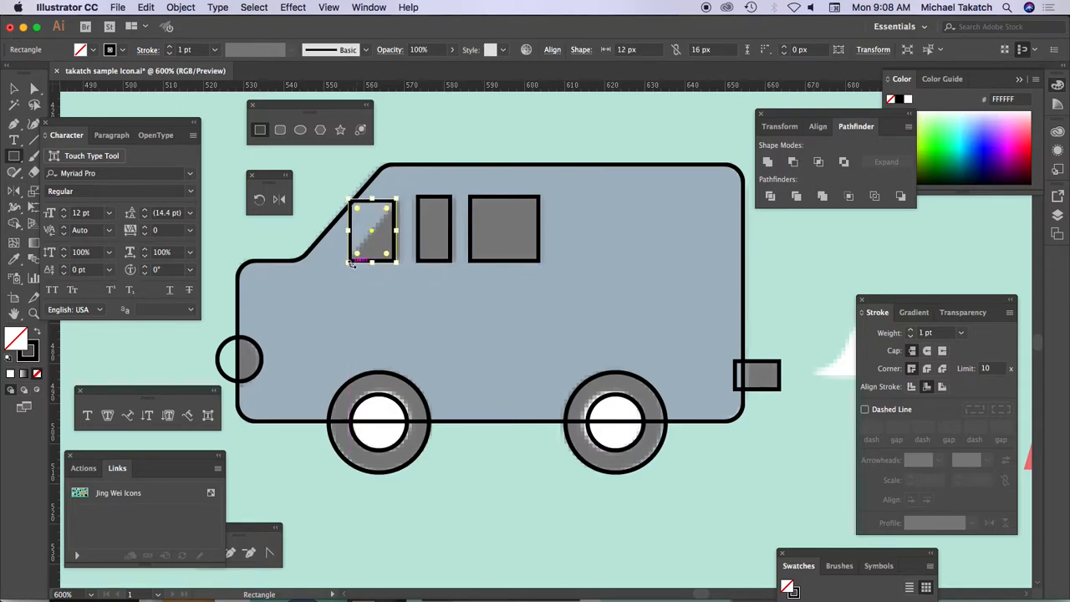
Delete the upper front anchor point of the van's front window rectangle to turn it into a triangle.
{"action": "left_click", "coordinate": [13, 124]}
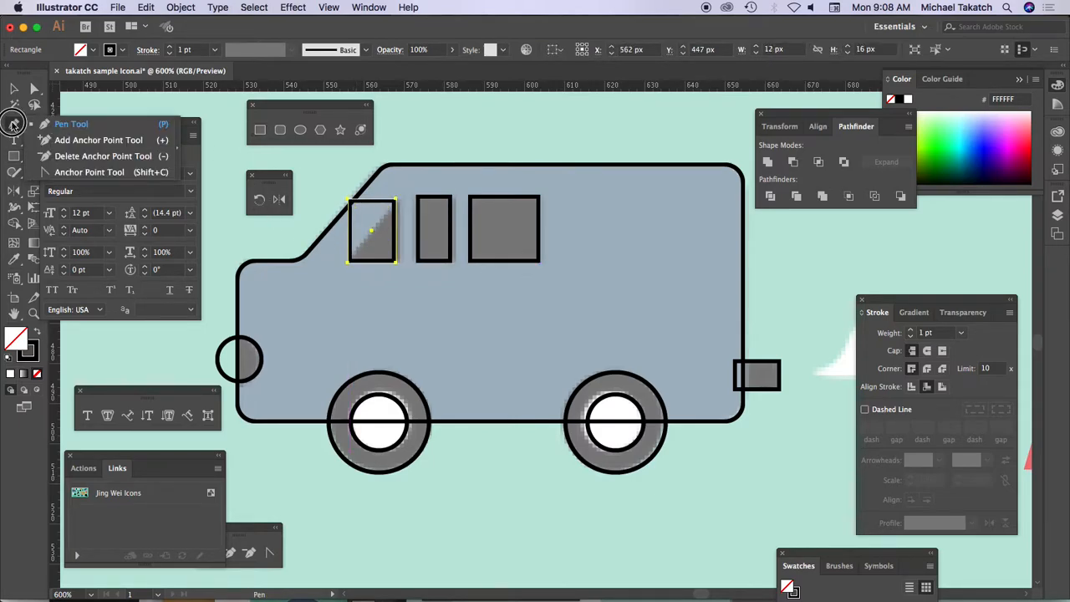
{"action": "left_click", "coordinate": [103, 156]}
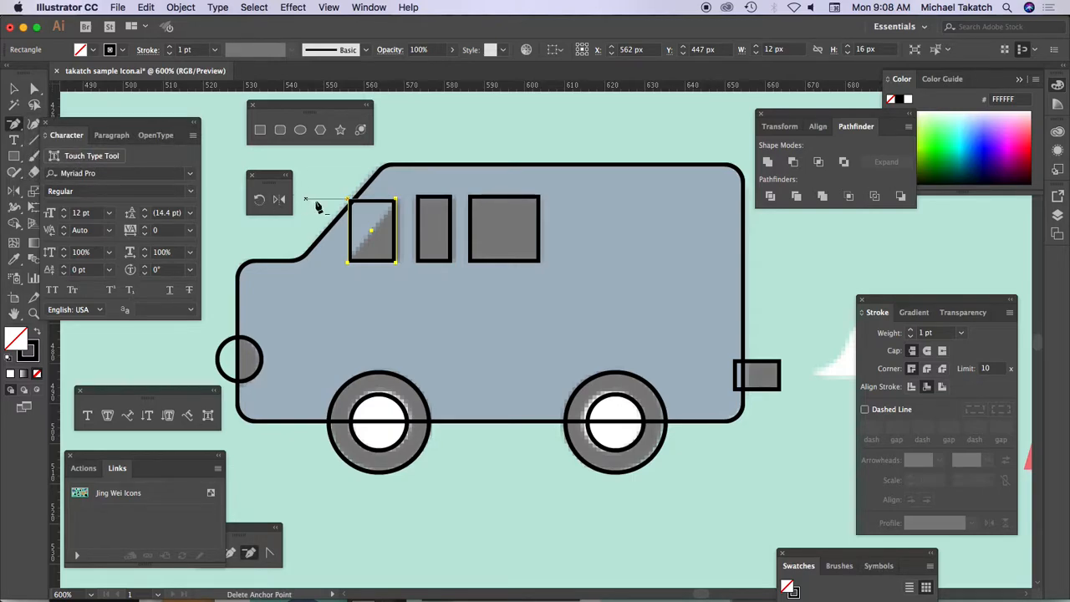
{"action": "left_click", "coordinate": [347, 203]}
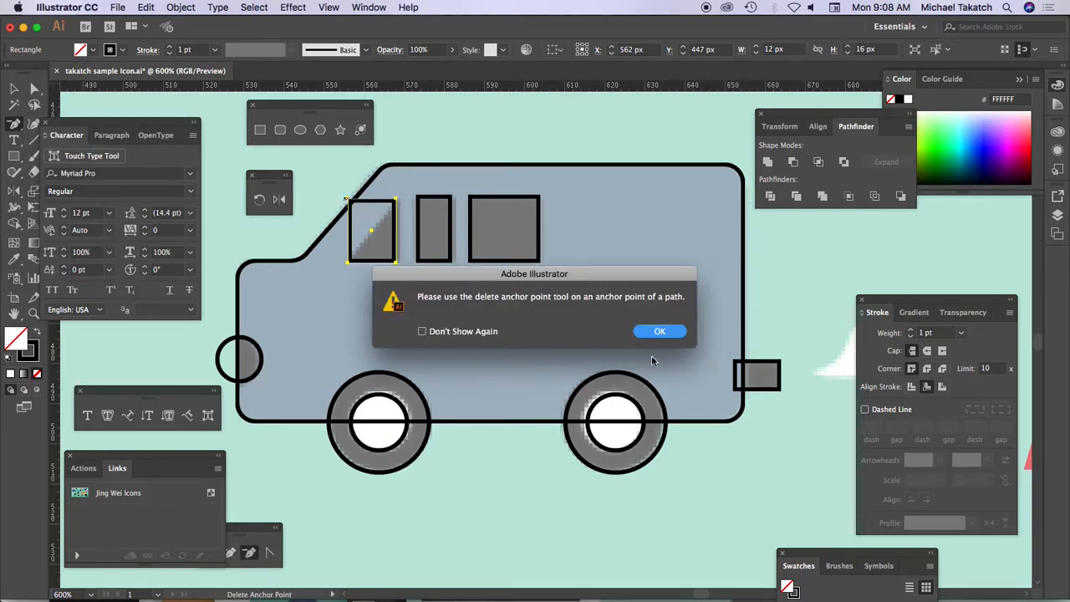
{"action": "left_click", "coordinate": [651, 333]}
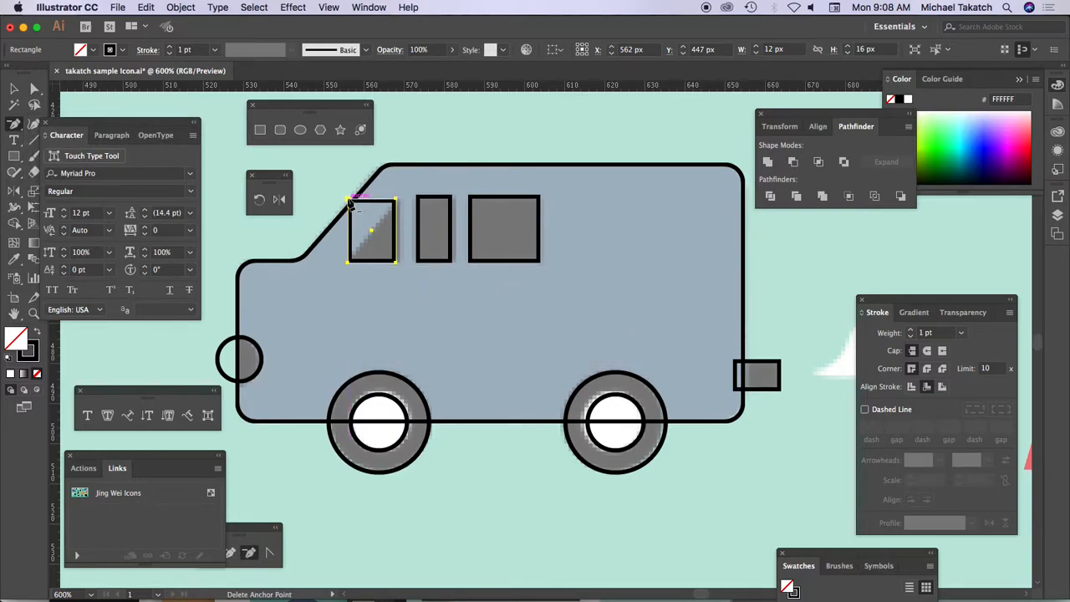
{"action": "left_click", "coordinate": [349, 201]}
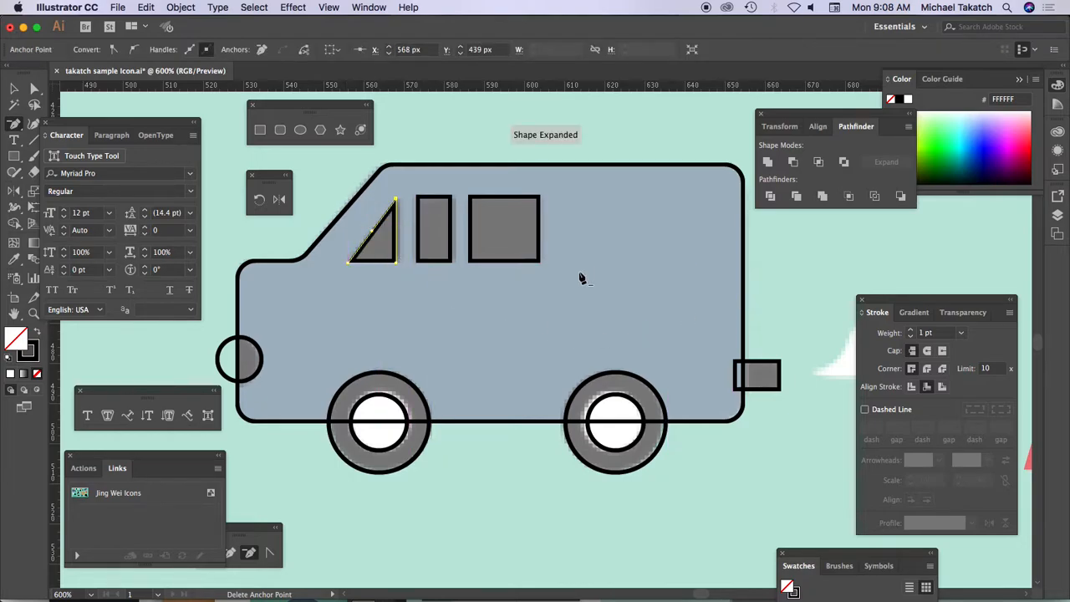
{"action": "left_click_drag", "start_coordinate": [898, 312], "coordinate": [898, 444]}
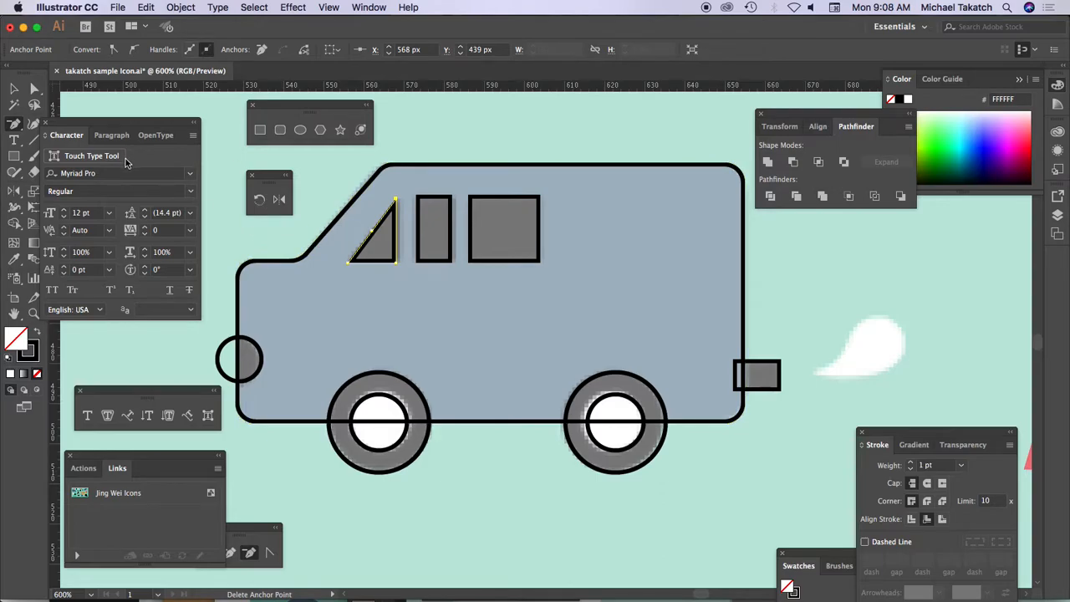
Remove the part of the headlight circle that extends beyond the van's body with the Shape Builder.
{"action": "left_click", "coordinate": [13, 87]}
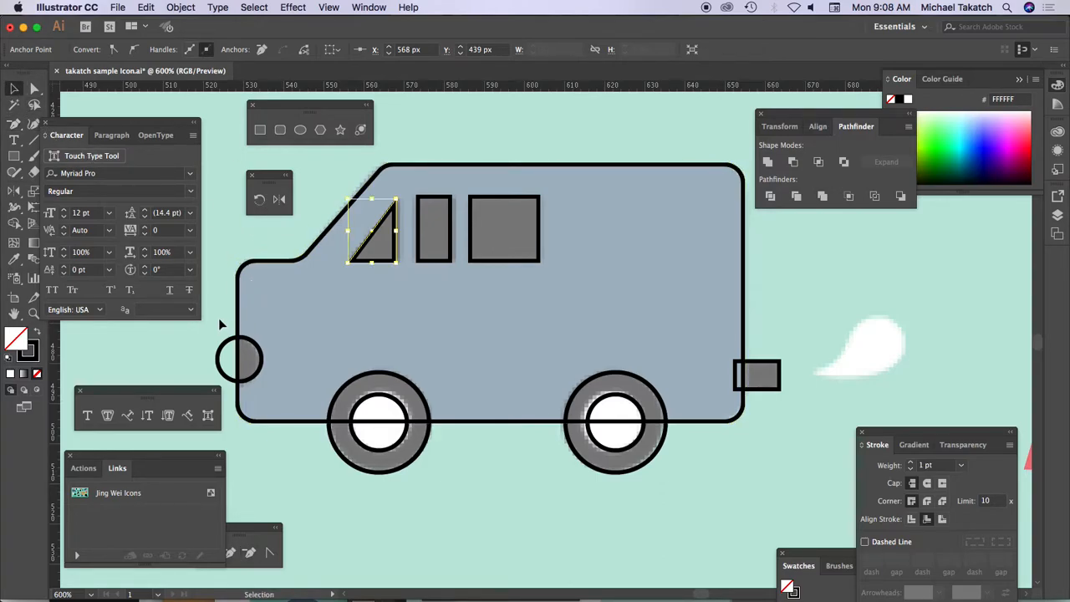
{"action": "left_click_drag", "start_coordinate": [228, 311], "coordinate": [272, 393]}
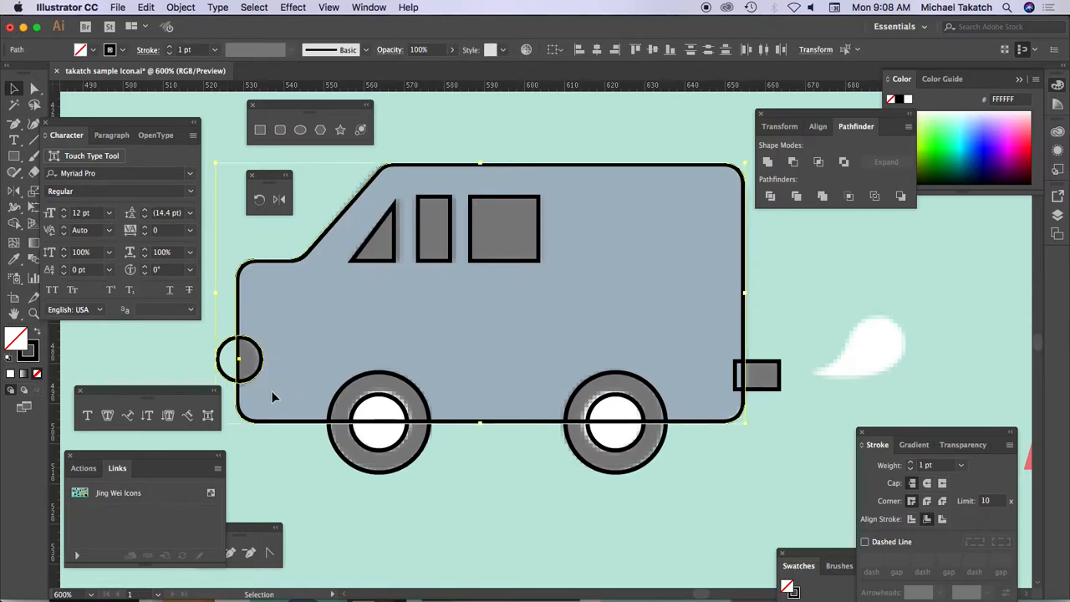
{"action": "left_click", "coordinate": [14, 222]}
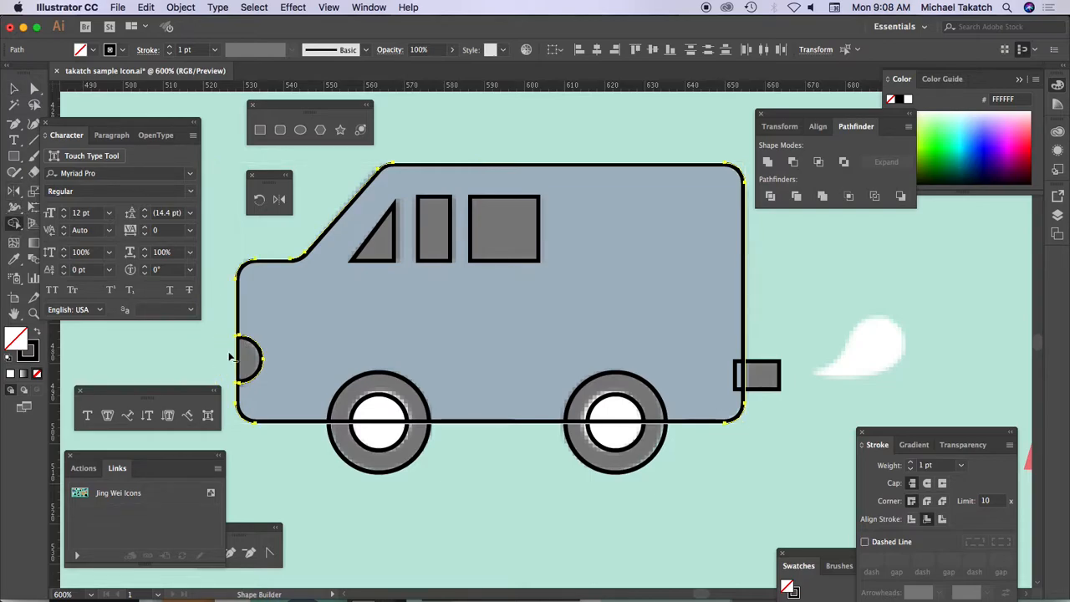
{"action": "left_click", "coordinate": [230, 358], "text": "alt"}
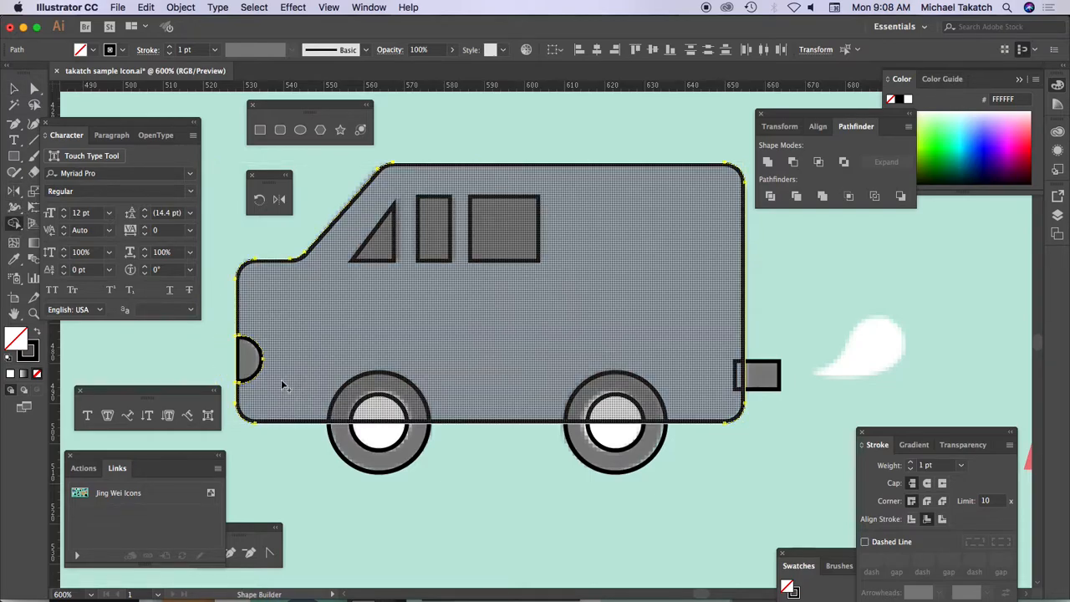
Remove the part of the tailpipe rectangle that overlaps the van's body with the Shape Builder.
{"action": "key", "text": "v"}
{"action": "left_click", "coordinate": [719, 402]}
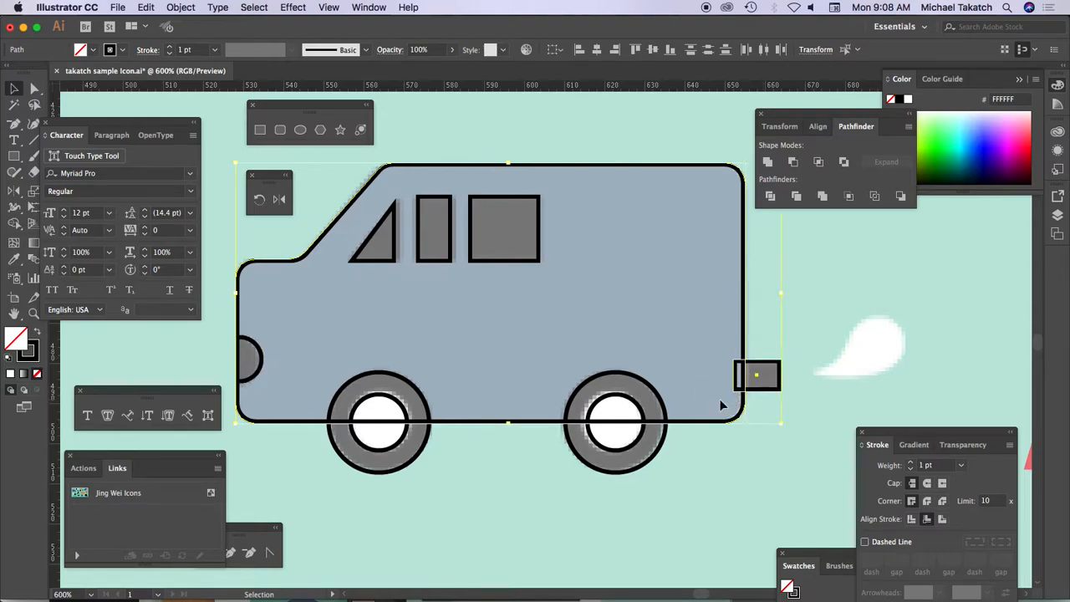
{"action": "left_click", "coordinate": [17, 225]}
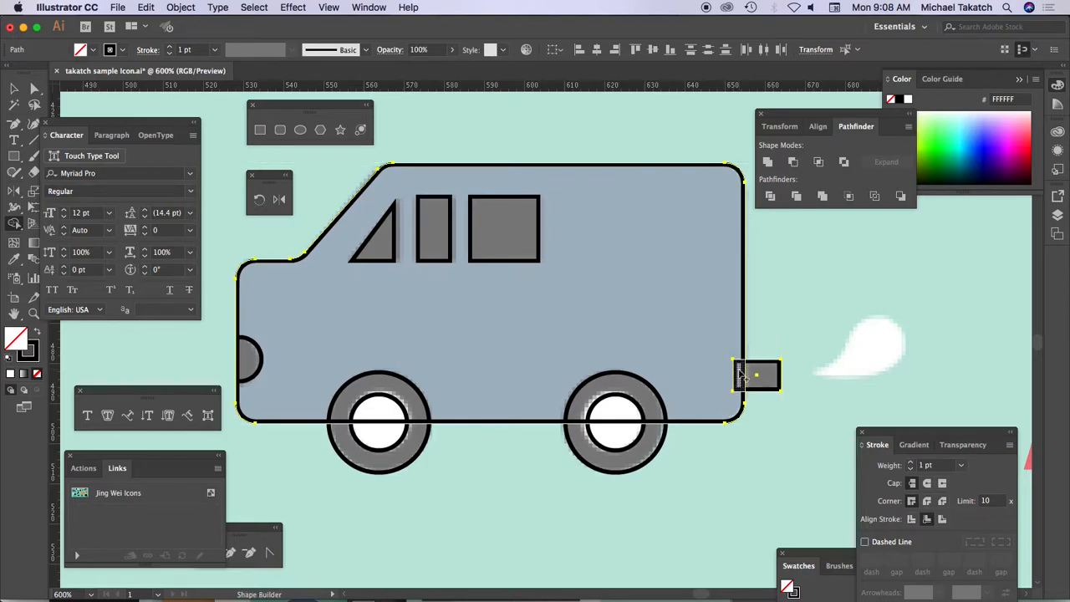
{"action": "left_click_drag", "start_coordinate": [719, 349], "coordinate": [739, 370]}
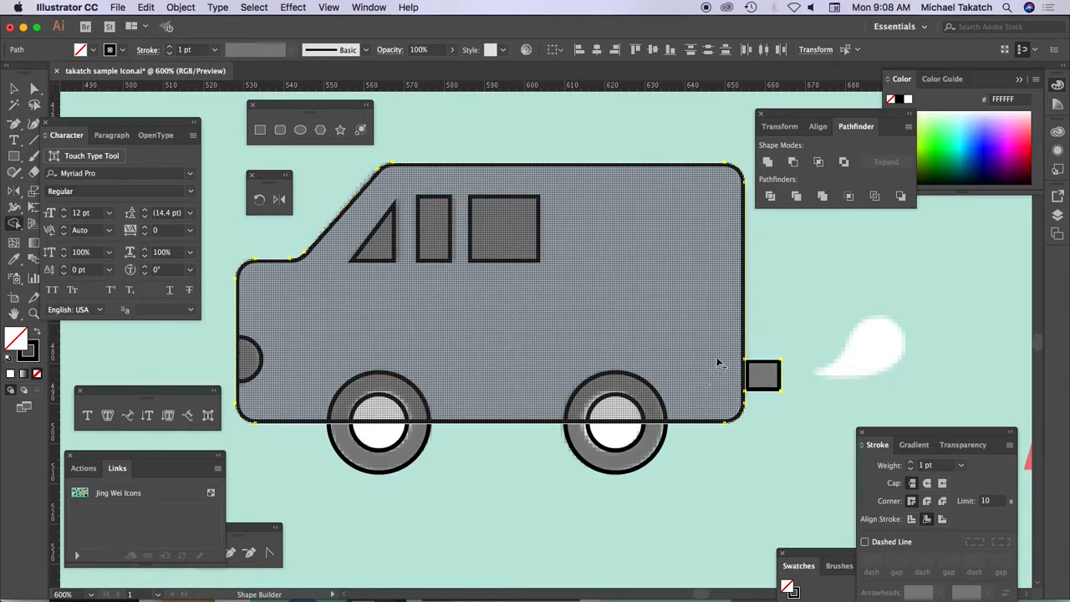
{"action": "key", "text": "v"}
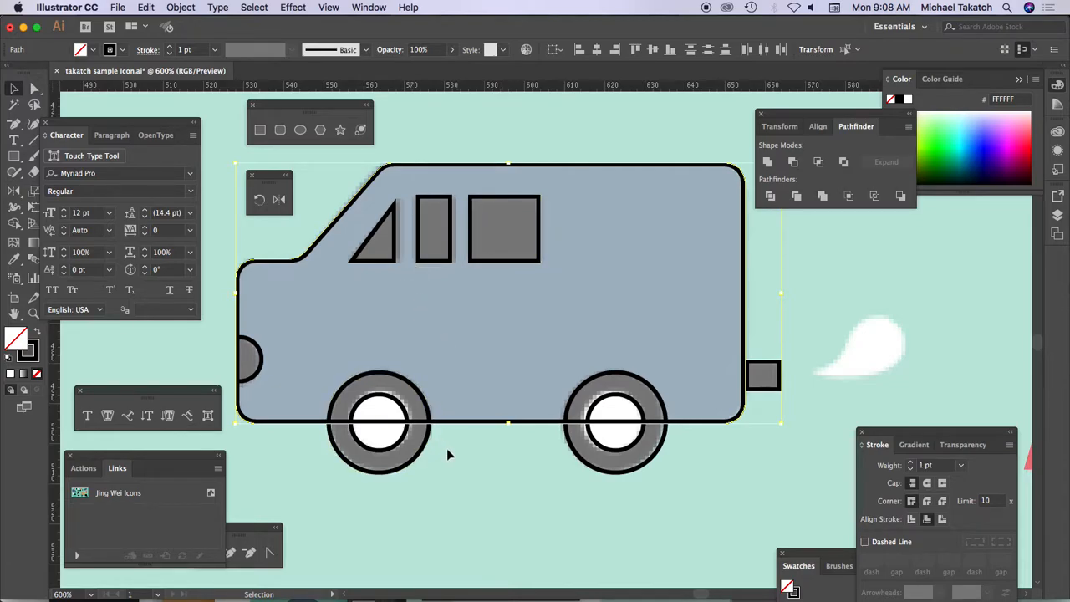
Bring all four circles of the two wheels to the front of the van's body.
{"action": "left_click_drag", "start_coordinate": [287, 446], "coordinate": [694, 493]}
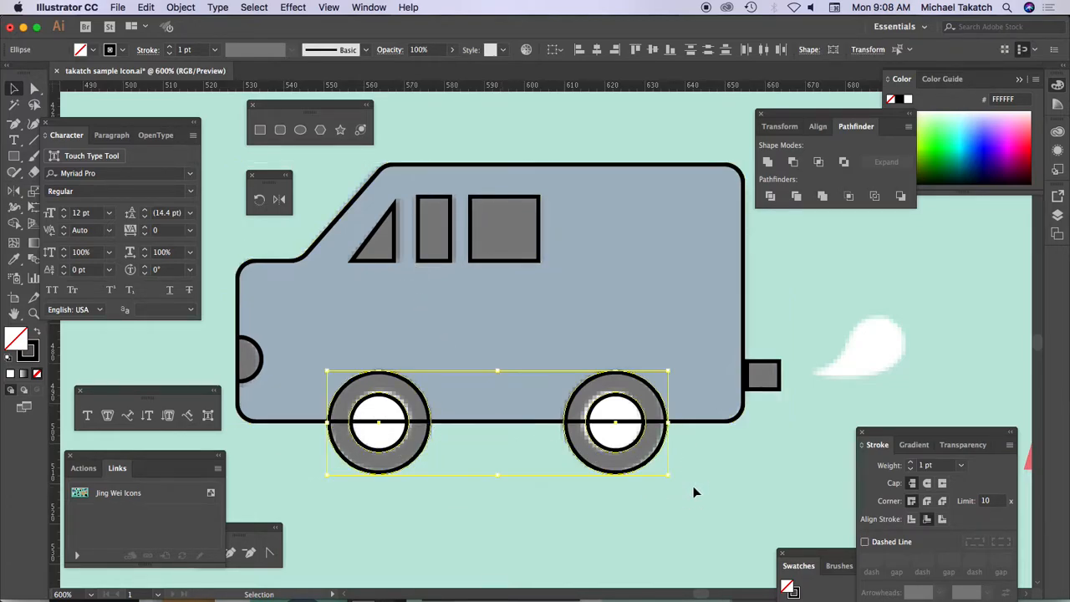
{"action": "left_click", "coordinate": [180, 7]}
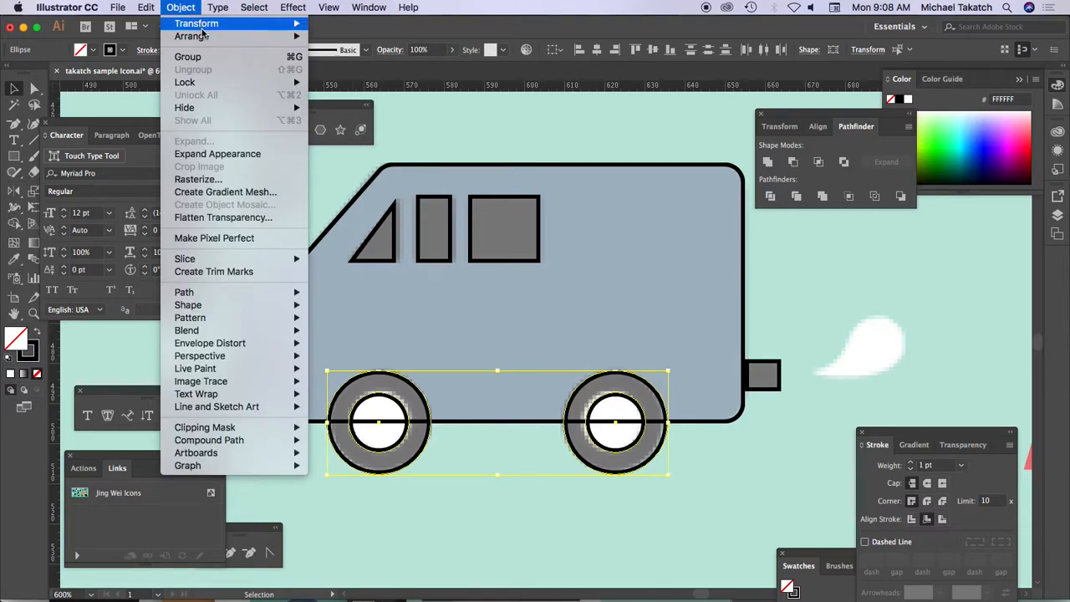
{"action": "mouse_move", "coordinate": [225, 37]}
{"action": "left_click", "coordinate": [351, 37]}
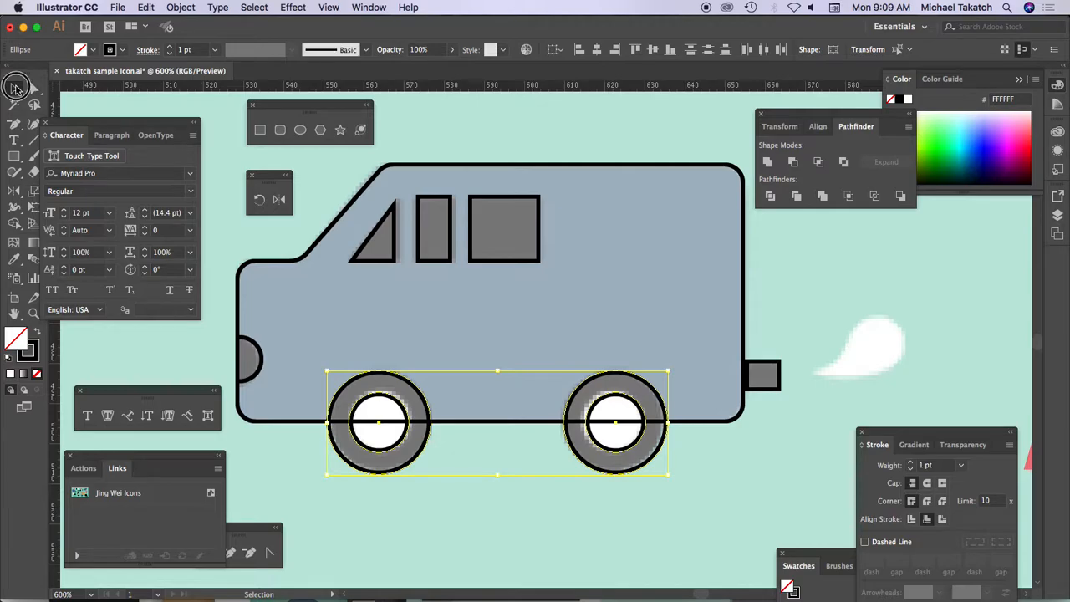
{"action": "left_click", "coordinate": [239, 233]}
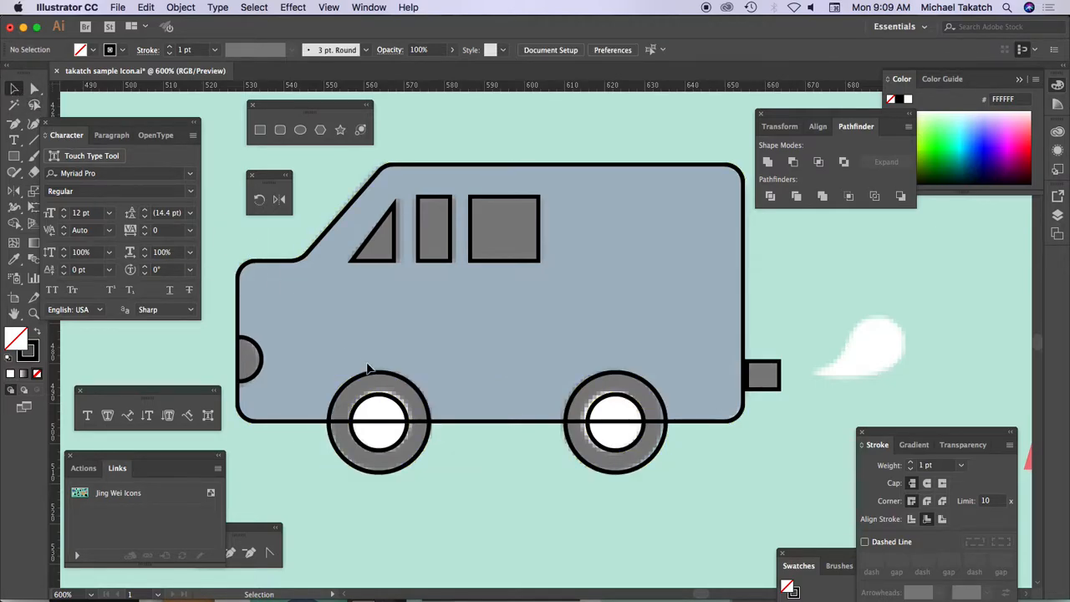
Fill both wheel hubs with the white sampled from the reference image, without a stroke.
{"action": "left_click", "coordinate": [391, 406]}
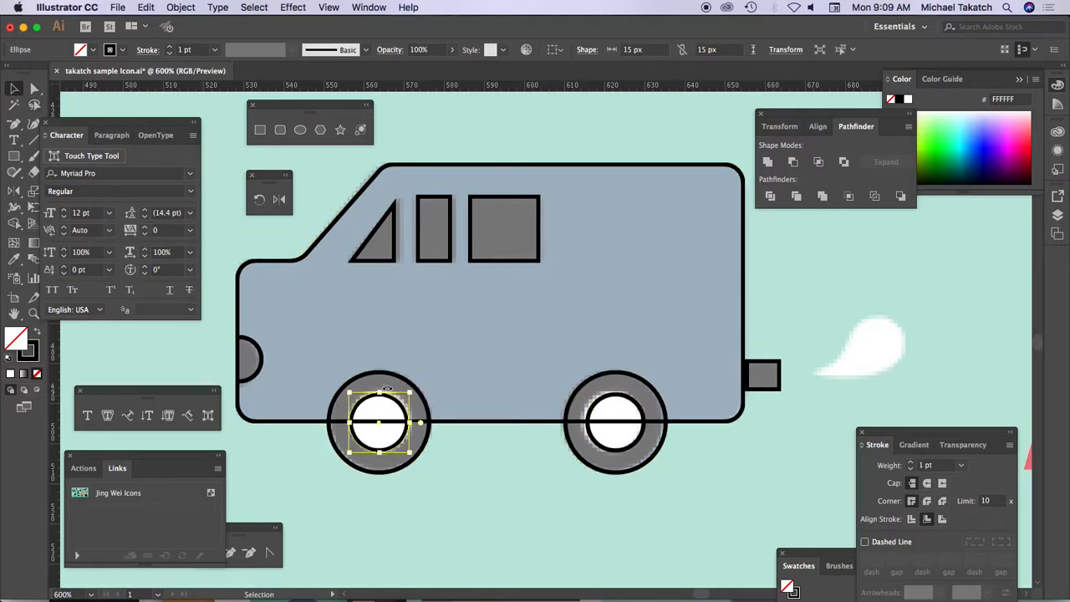
{"action": "key", "text": "i"}
{"action": "left_click", "coordinate": [396, 409]}
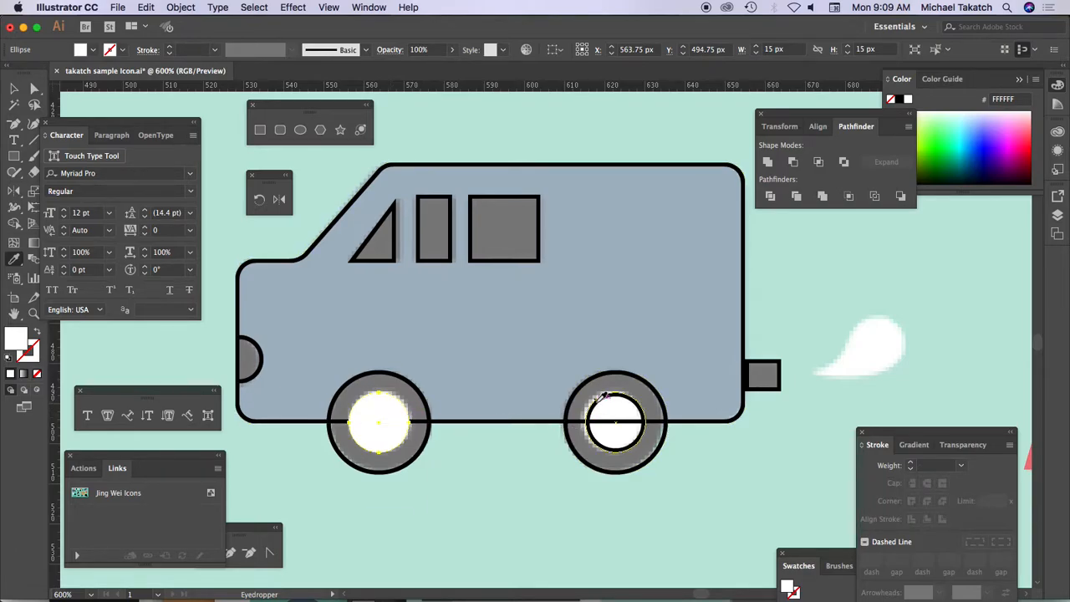
{"action": "key", "text": "v"}
{"action": "left_click", "coordinate": [605, 405]}
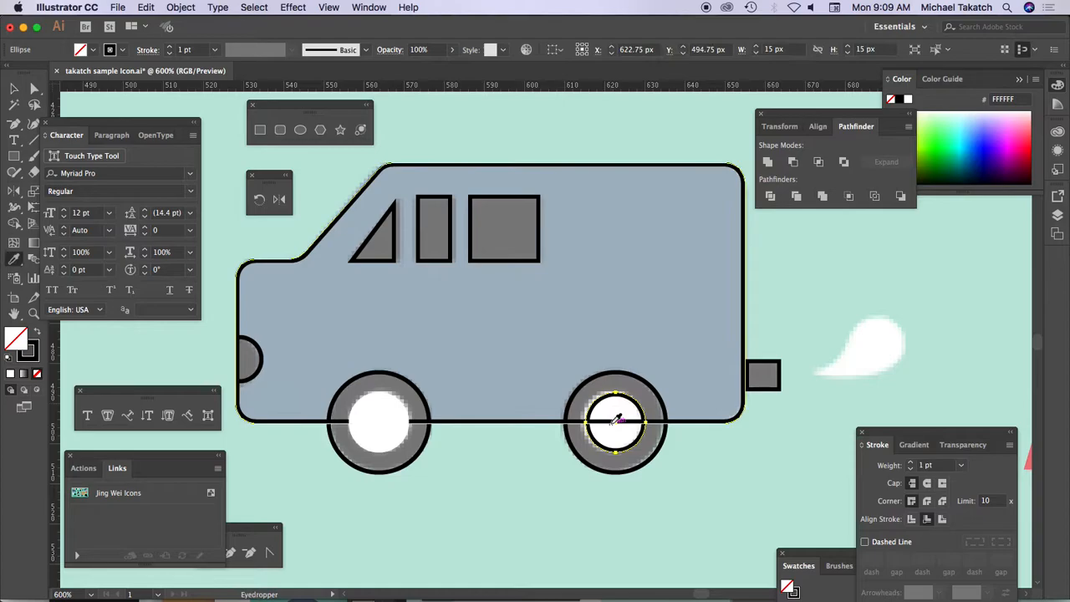
Give the van's two tires and the tailpipe a solid black fill and no stroke.
{"action": "left_click", "coordinate": [403, 381]}
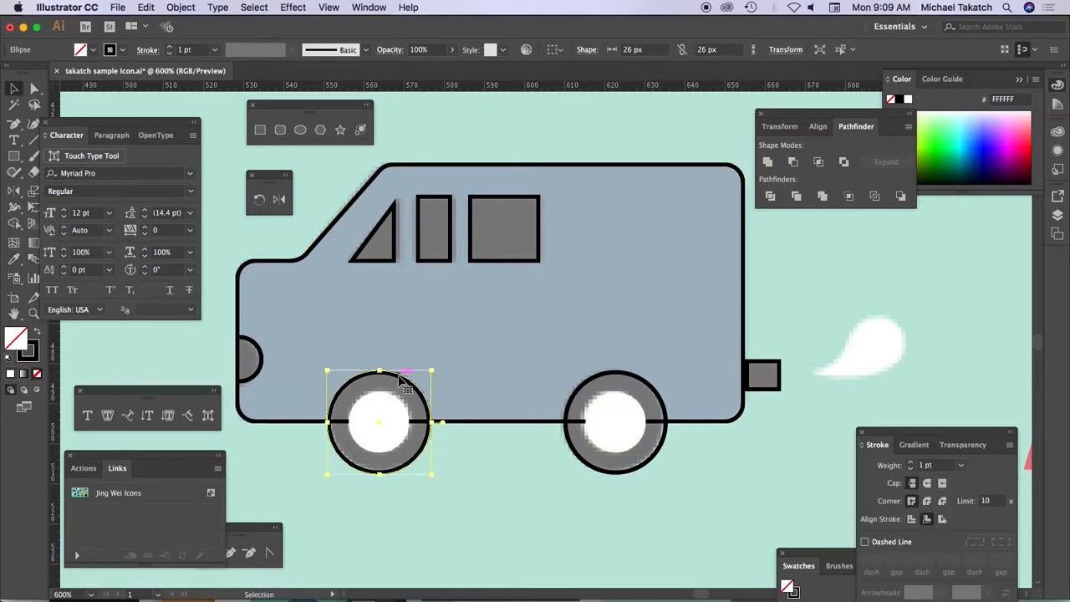
{"action": "key", "text": "shift+x"}
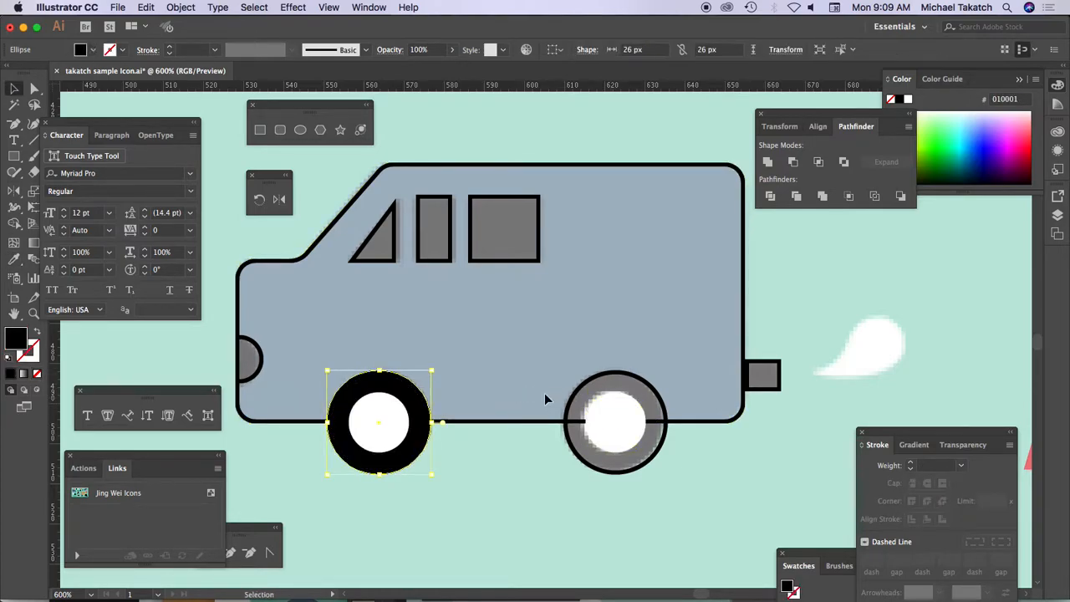
{"action": "left_click", "coordinate": [600, 382]}
{"action": "key", "text": "shift+x"}
{"action": "key", "text": "i"}
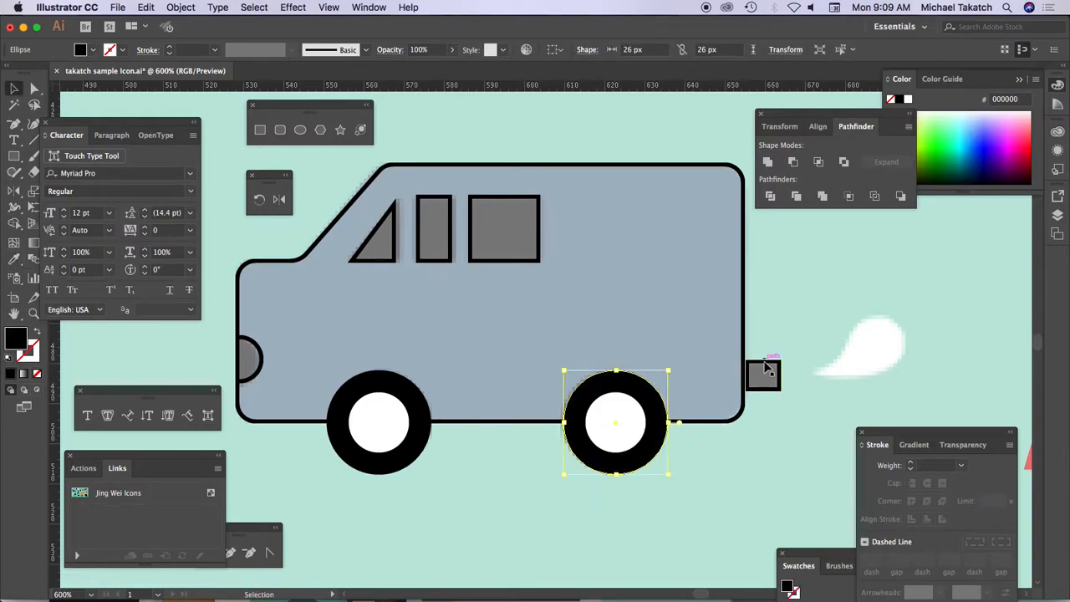
{"action": "left_click", "coordinate": [766, 370]}
{"action": "key", "text": "shift+x"}
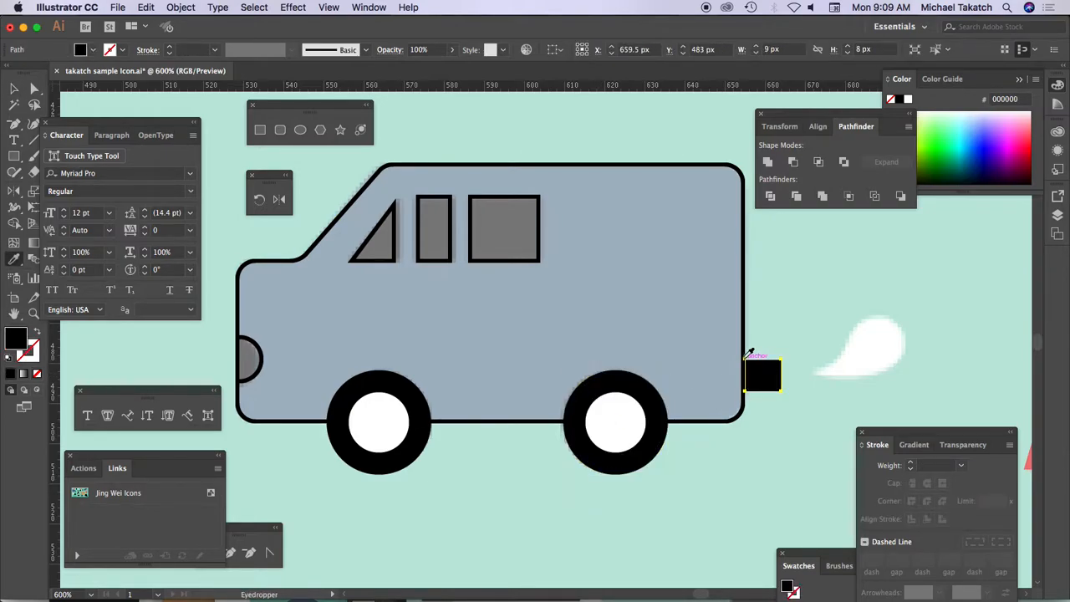
Give the van's three windows and the headlight a solid black fill and no stroke.
{"action": "key", "text": "v"}
{"action": "left_click", "coordinate": [521, 197]}
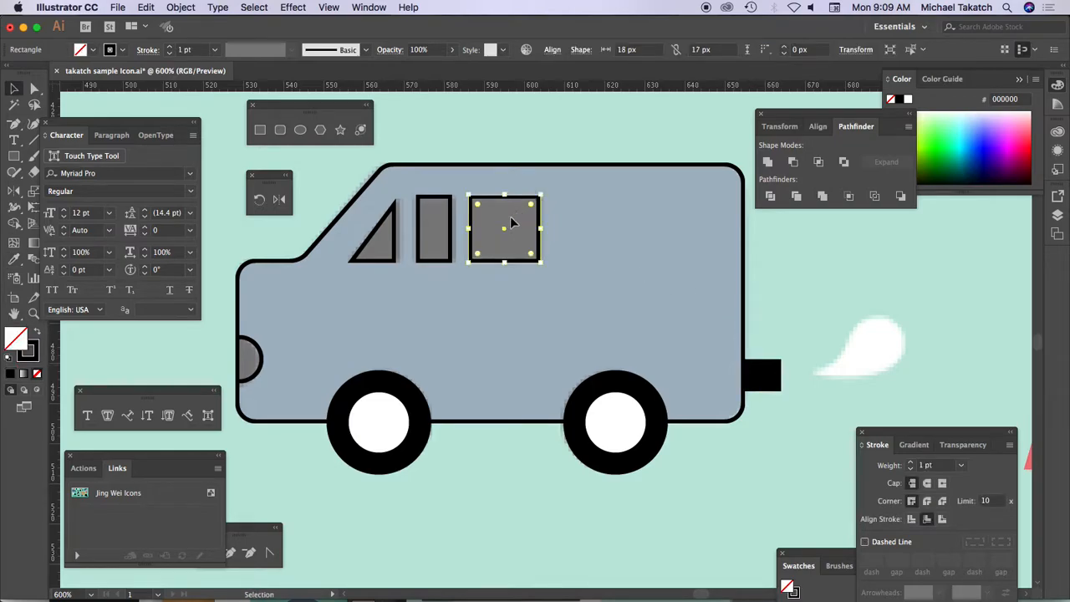
{"action": "key", "text": "shift+x"}
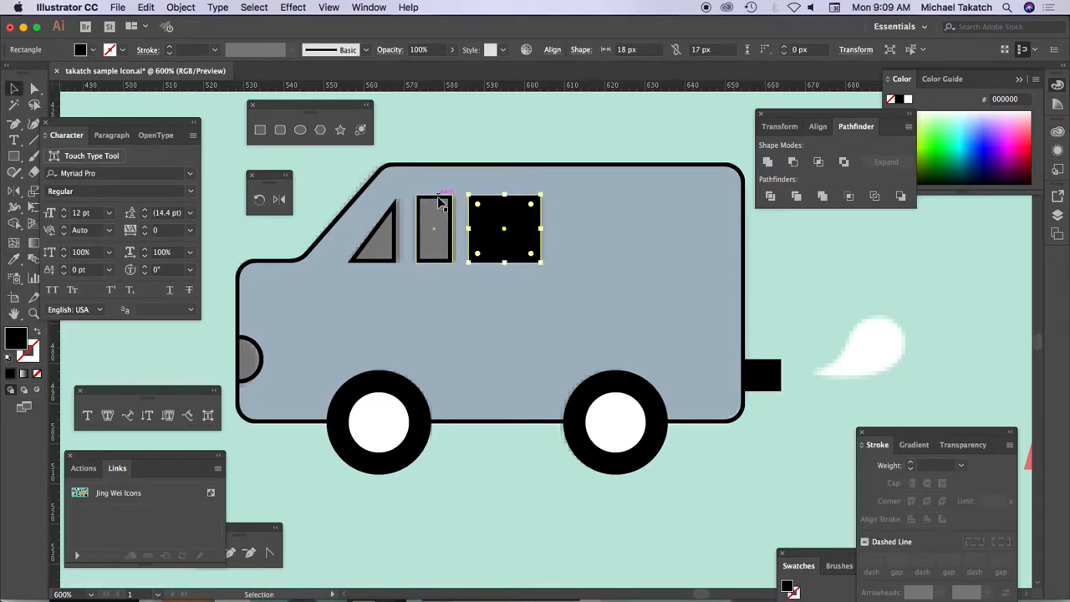
{"action": "left_click", "coordinate": [442, 214]}
{"action": "key", "text": "shift+x"}
{"action": "left_click", "coordinate": [387, 234]}
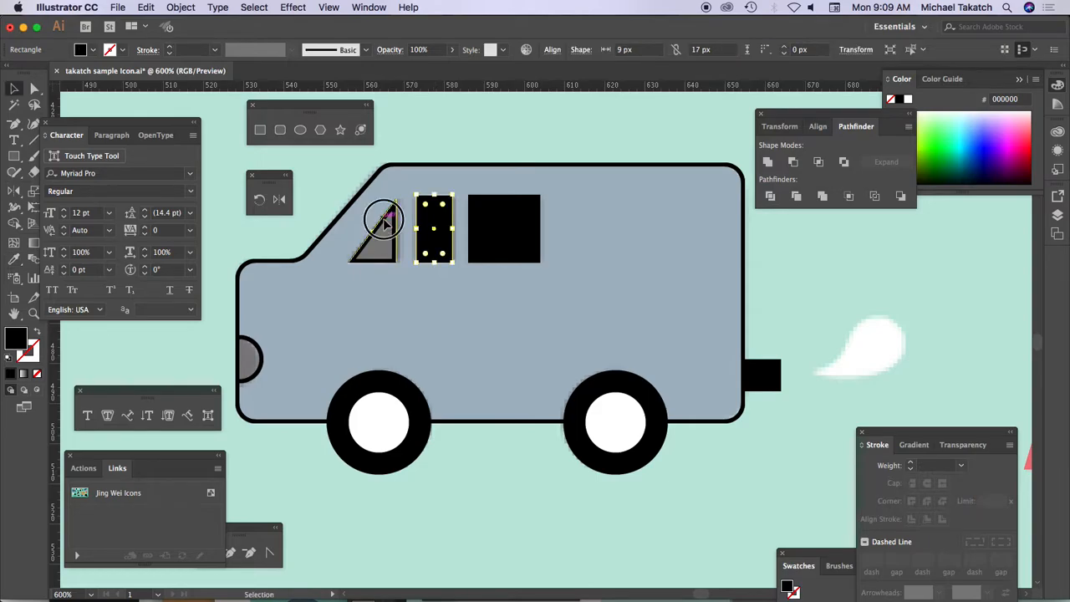
{"action": "key", "text": "shift+x"}
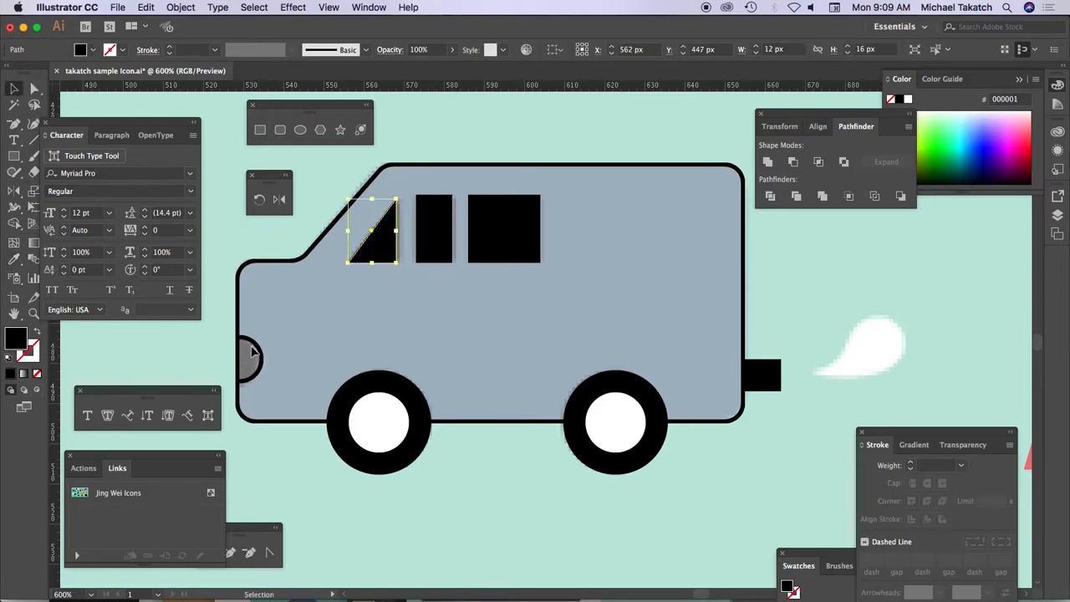
{"action": "left_click", "coordinate": [253, 347]}
{"action": "key", "text": "shift+x"}
Fill the van's body with the blue sampled from the reference image, #4E6F8A, without a stroke.
{"action": "left_click", "coordinate": [287, 267]}
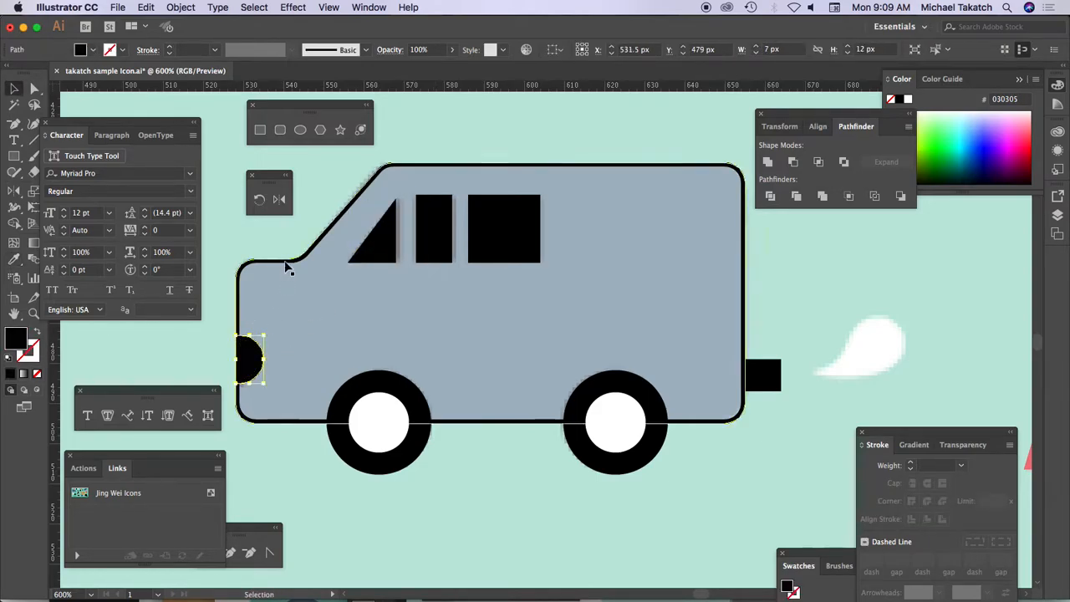
{"action": "key", "text": "i"}
{"action": "left_click", "coordinate": [312, 294]}
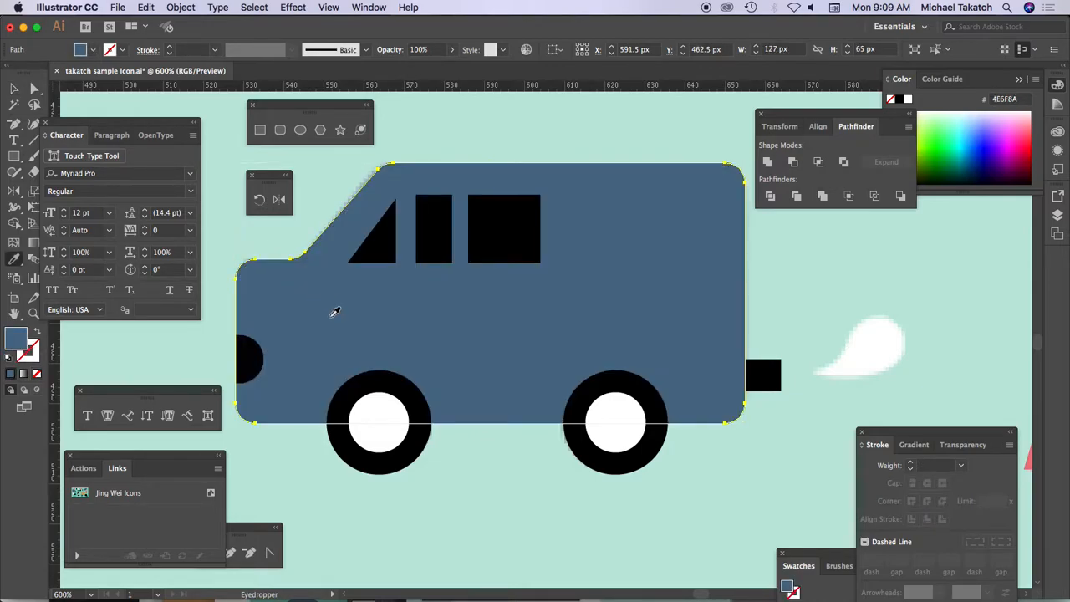
Draw a 14 px circle over the round part of the exhaust puff, with no fill and a 1 pt black stroke.
{"action": "left_click", "coordinate": [13, 88]}
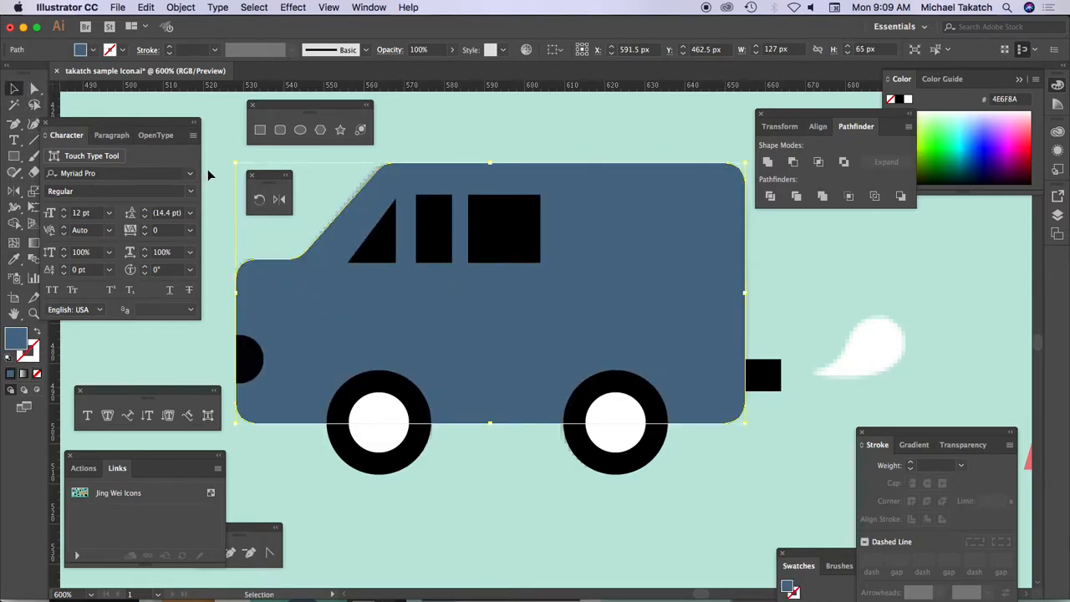
{"action": "left_click_drag", "start_coordinate": [220, 154], "coordinate": [792, 470]}
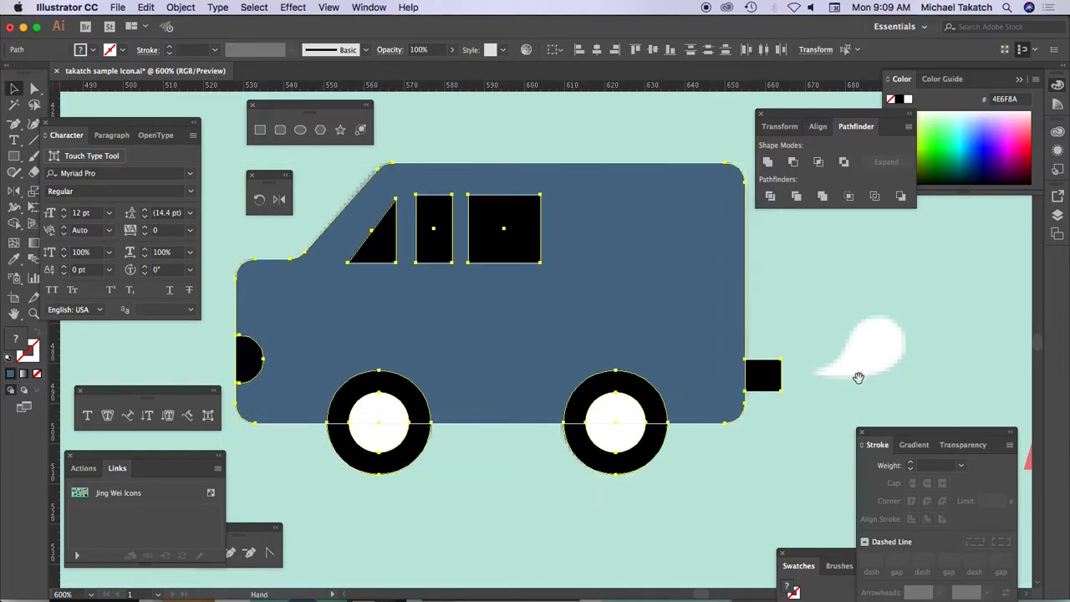
{"action": "left_click_drag", "start_coordinate": [855, 370], "coordinate": [594, 394]}
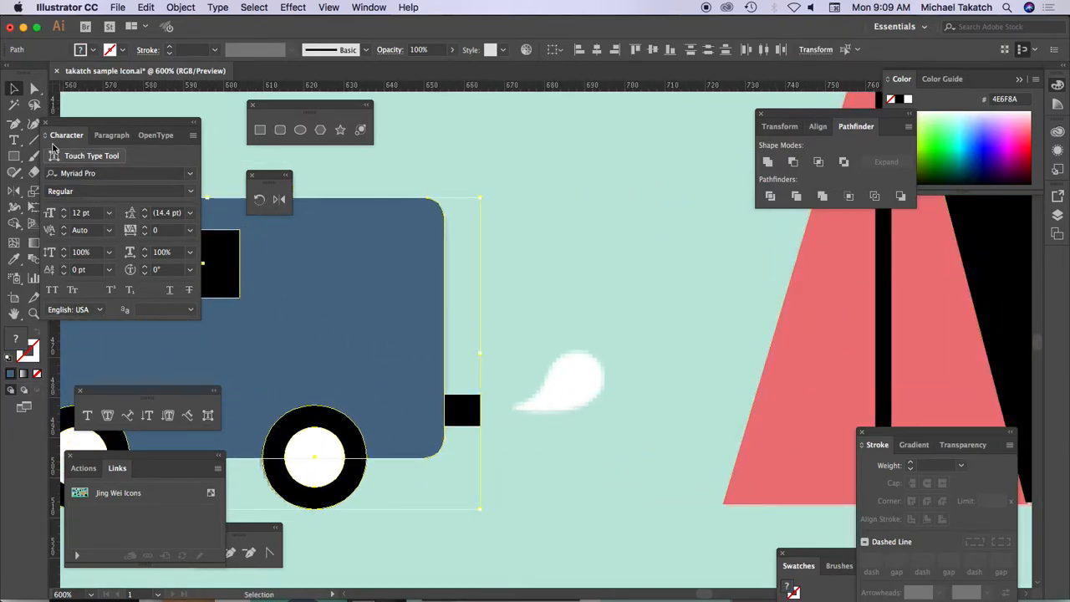
{"action": "left_click", "coordinate": [299, 130]}
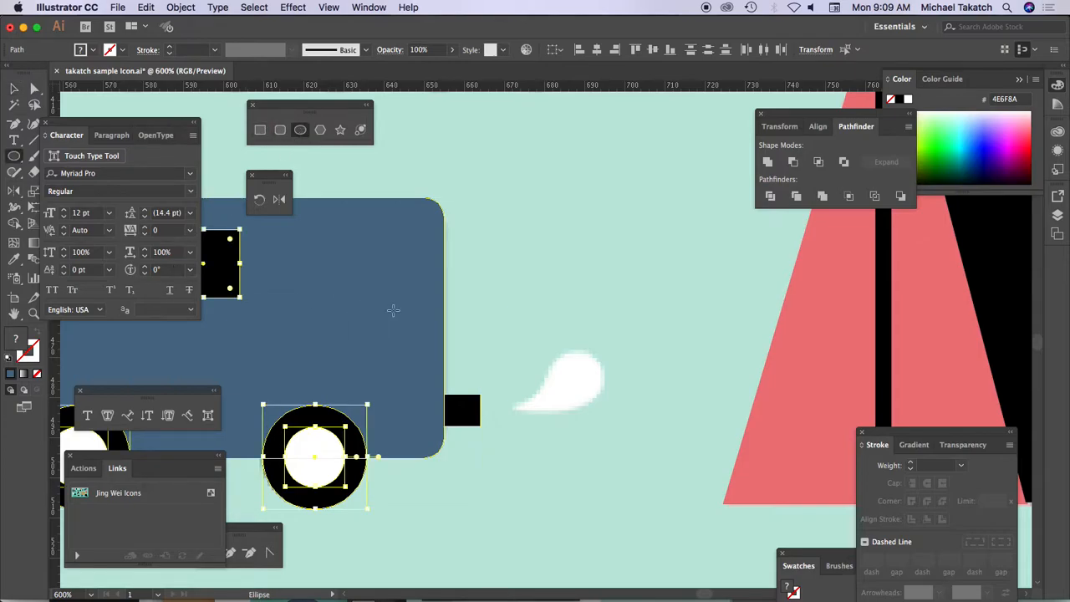
{"action": "key", "text": "super+shift+a"}
{"action": "left_click_drag", "start_coordinate": [560, 372], "coordinate": [605, 405]}
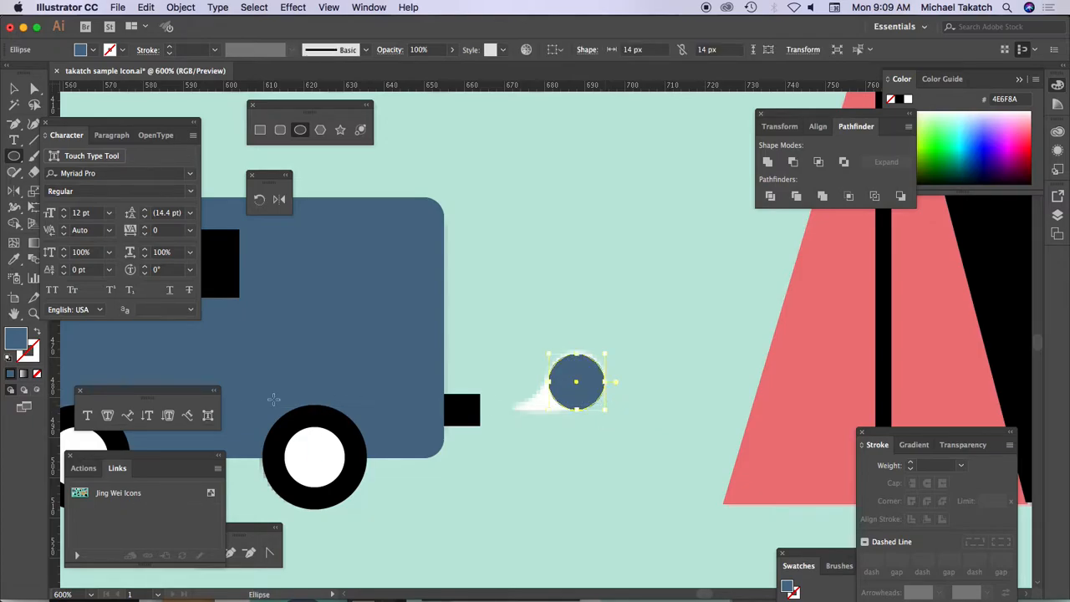
{"action": "left_click", "coordinate": [11, 362]}
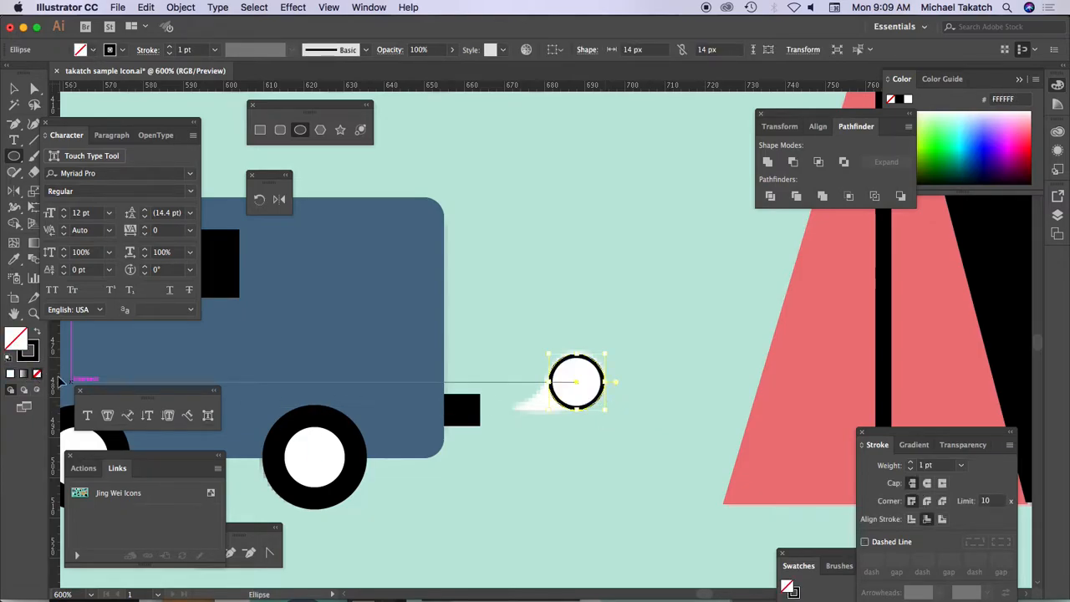
Draw the puff's pointed tail as a closed Pen path with a curved upper side and a straight lower edge, overlapping the circle.
{"action": "key", "text": "super+equal"}
{"action": "key", "text": "super+equal"}
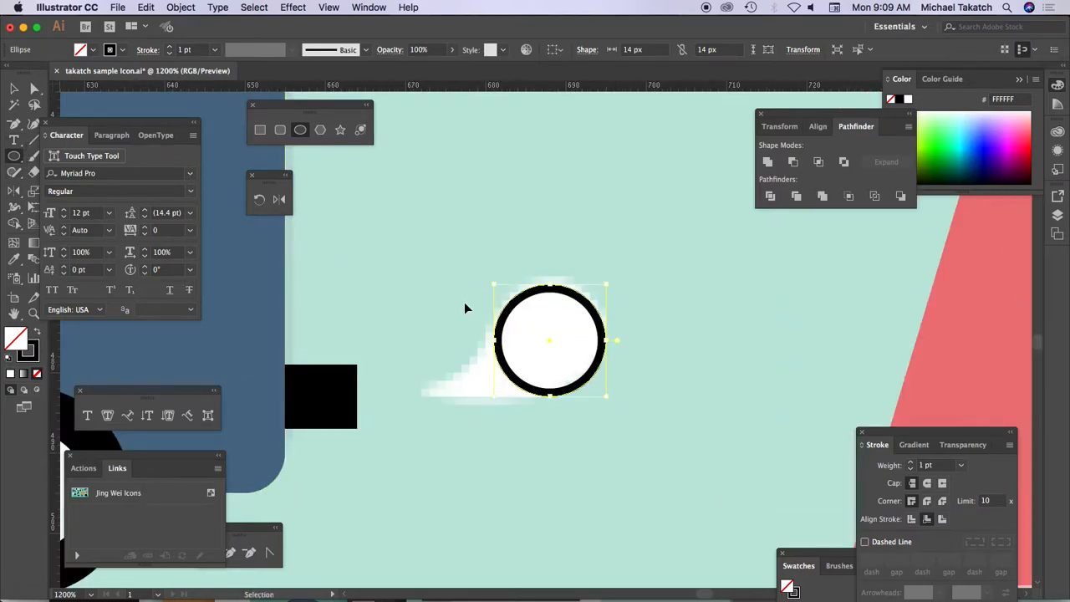
{"action": "left_click", "coordinate": [433, 291]}
{"action": "key", "text": "v"}
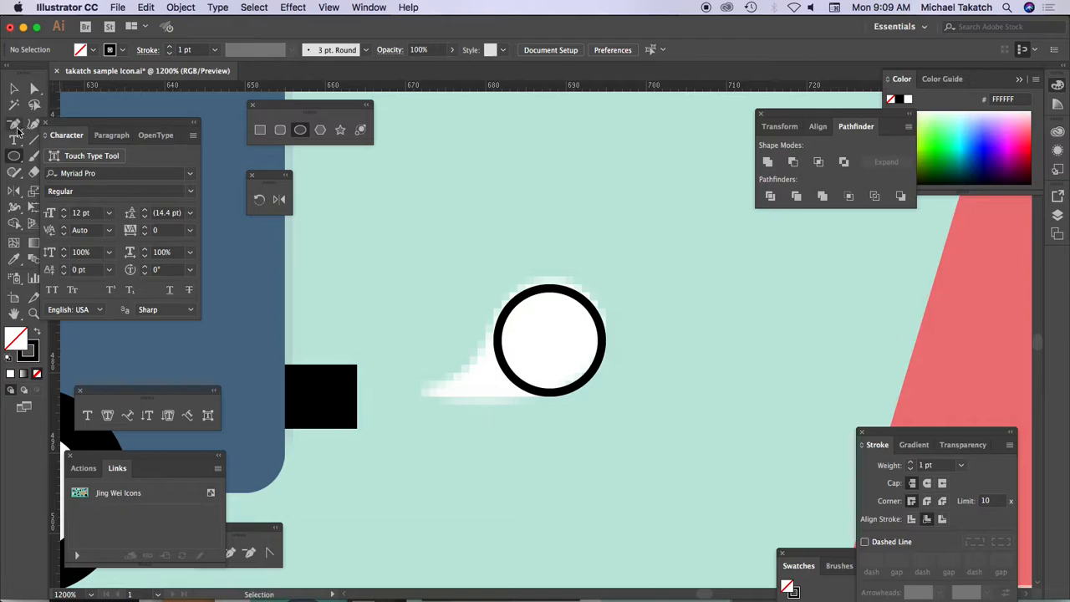
{"action": "left_click_drag", "start_coordinate": [17, 130], "coordinate": [71, 120]}
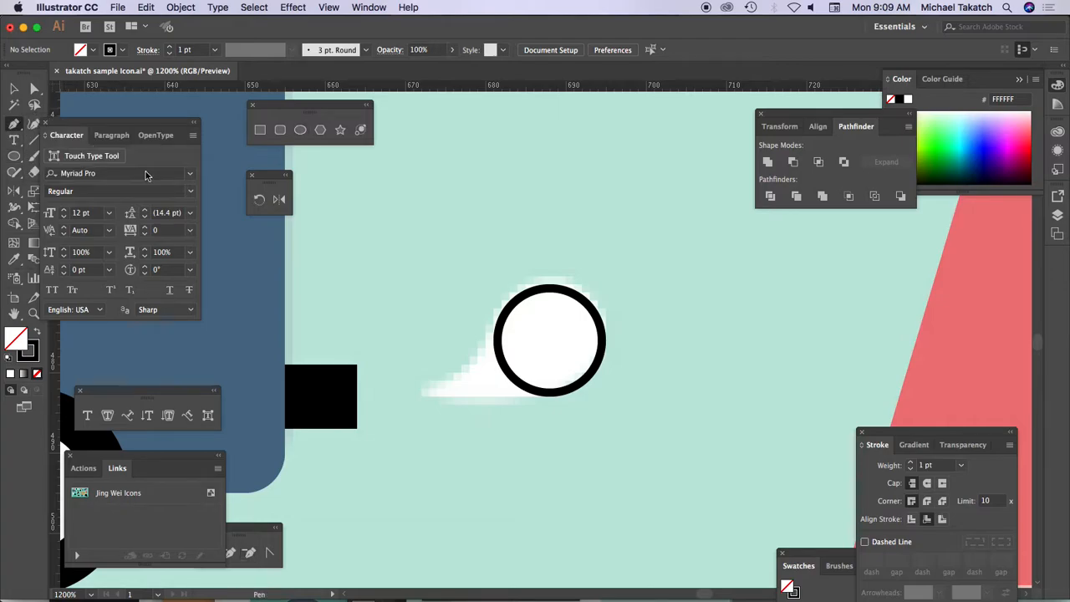
{"action": "left_click", "coordinate": [510, 314]}
{"action": "left_click_drag", "start_coordinate": [501, 318], "coordinate": [410, 401]}
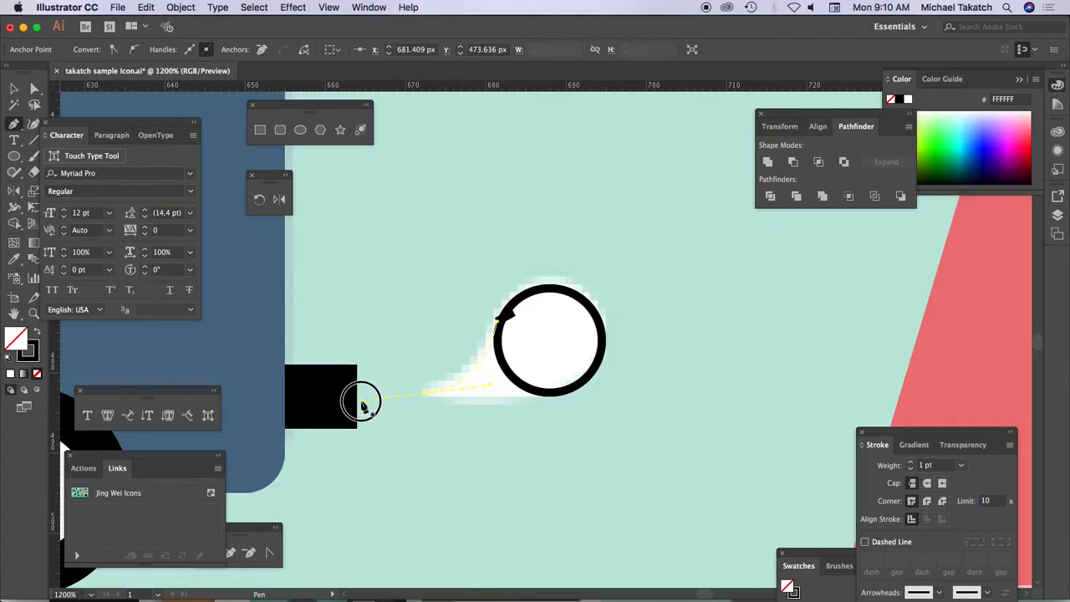
{"action": "left_click", "coordinate": [426, 391]}
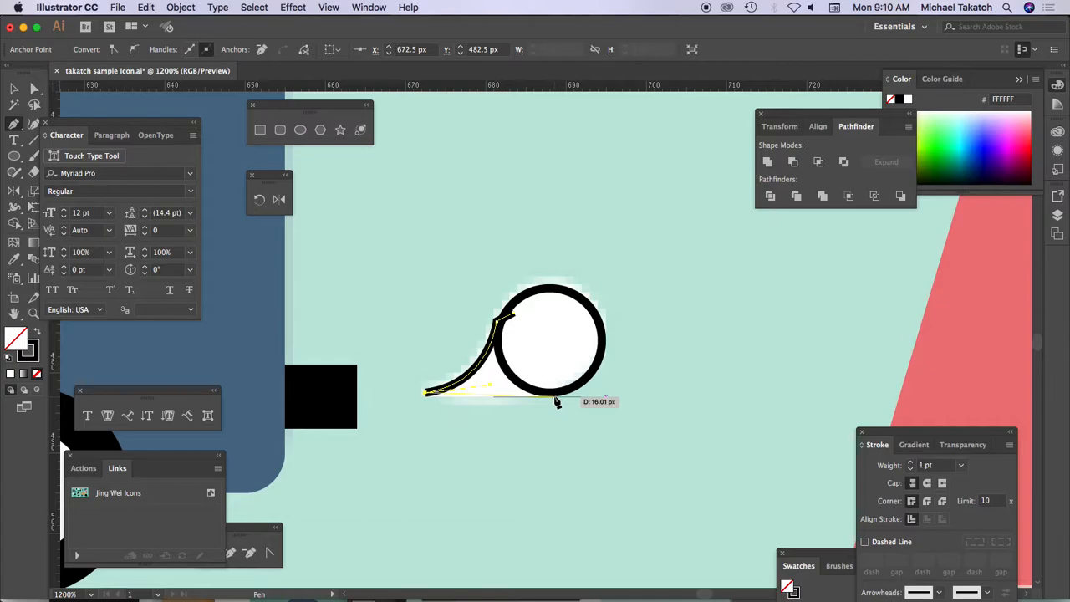
{"action": "left_click", "coordinate": [549, 393]}
{"action": "left_click", "coordinate": [545, 324]}
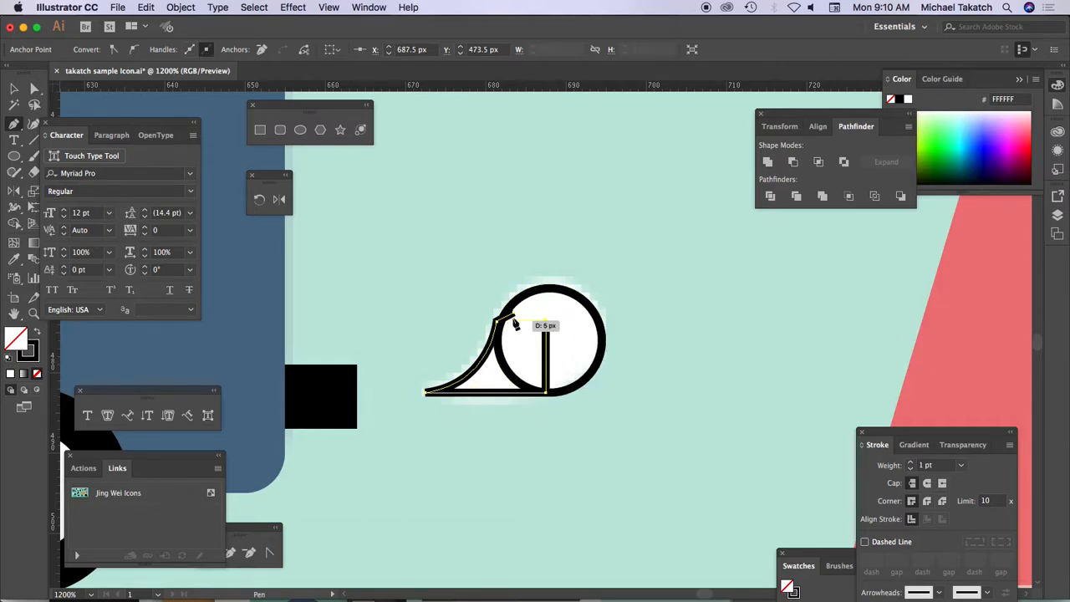
{"action": "left_click", "coordinate": [513, 312]}
{"action": "left_click", "coordinate": [498, 320]}
Unite the puff's circle and tail into one teardrop shape with Pathfinder.
{"action": "left_click", "coordinate": [13, 87]}
{"action": "left_click", "coordinate": [642, 294]}
{"action": "left_click_drag", "start_coordinate": [639, 259], "coordinate": [403, 434]}
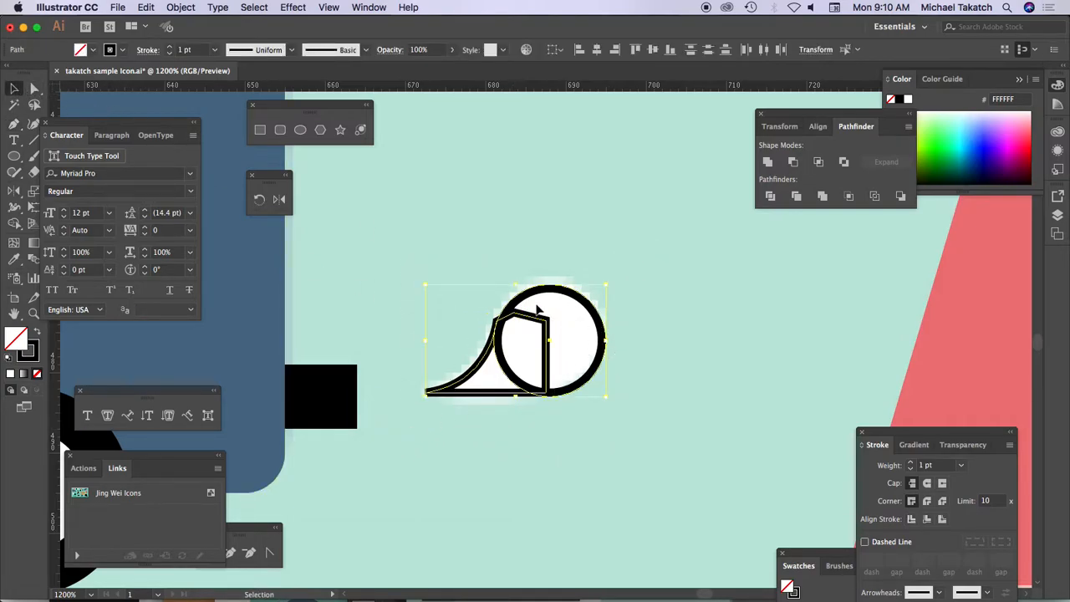
{"action": "left_click", "coordinate": [769, 161]}
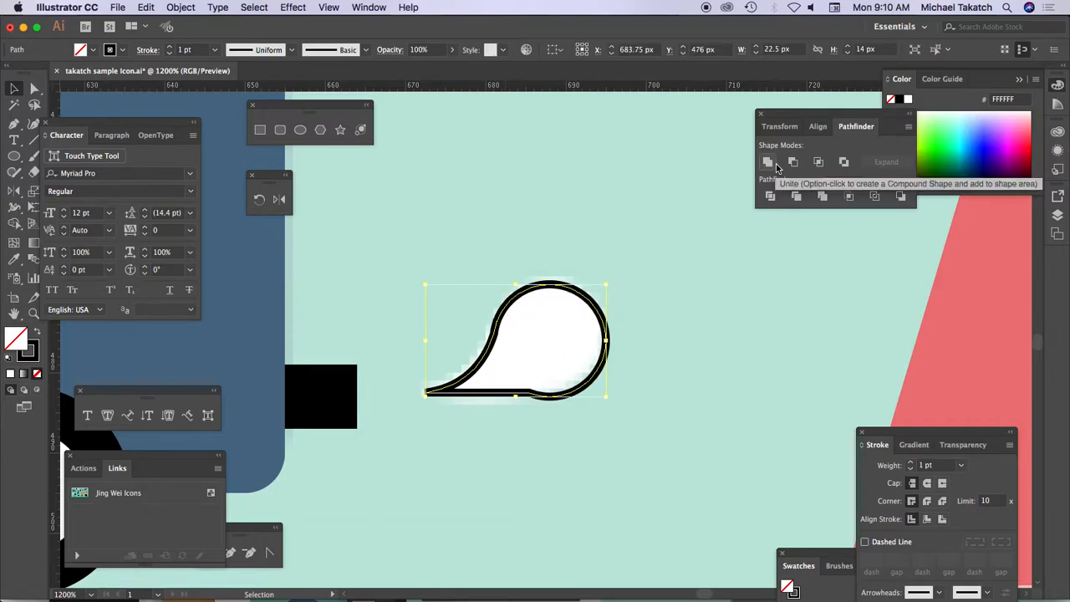
Smooth the puff's lower edge by deleting only the extra anchor point where the straight tail meets the circle.
{"action": "key", "text": "a"}
{"action": "key", "text": "super+equal"}
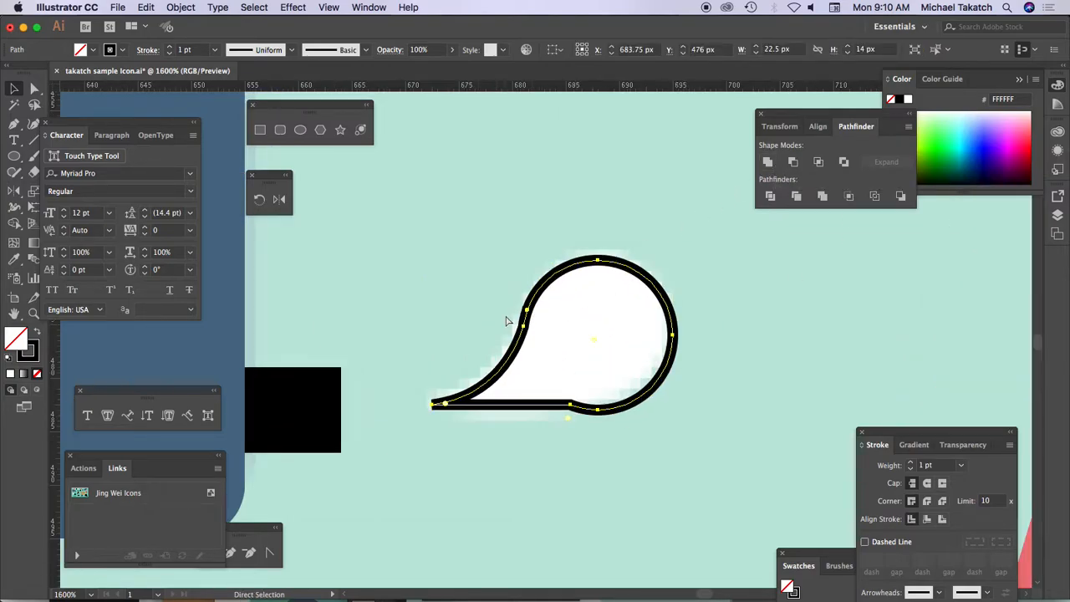
{"action": "key", "text": "v"}
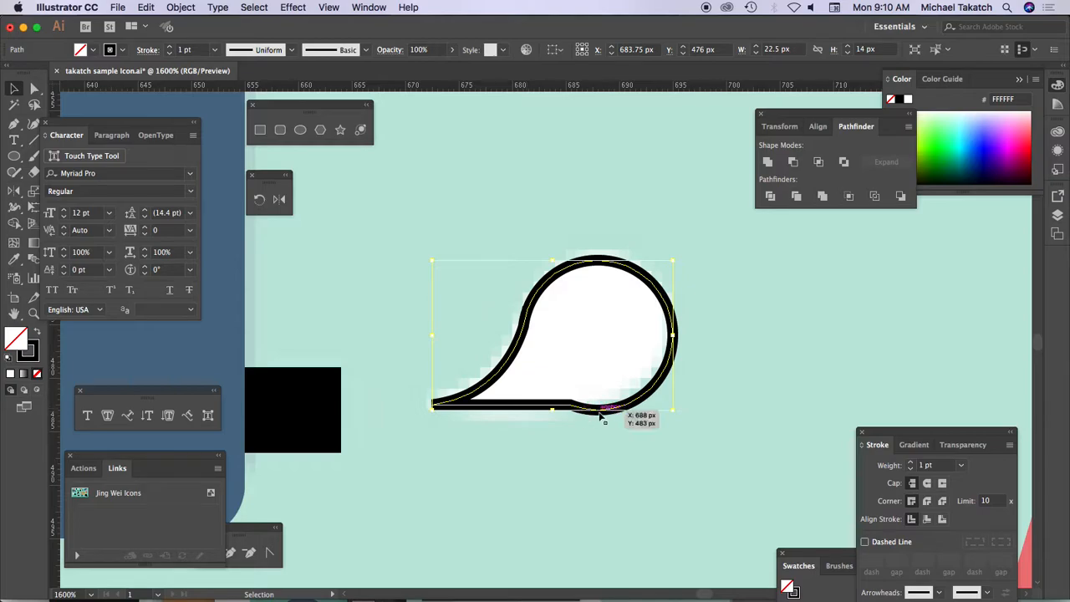
{"action": "left_click_drag", "start_coordinate": [14, 124], "coordinate": [69, 156]}
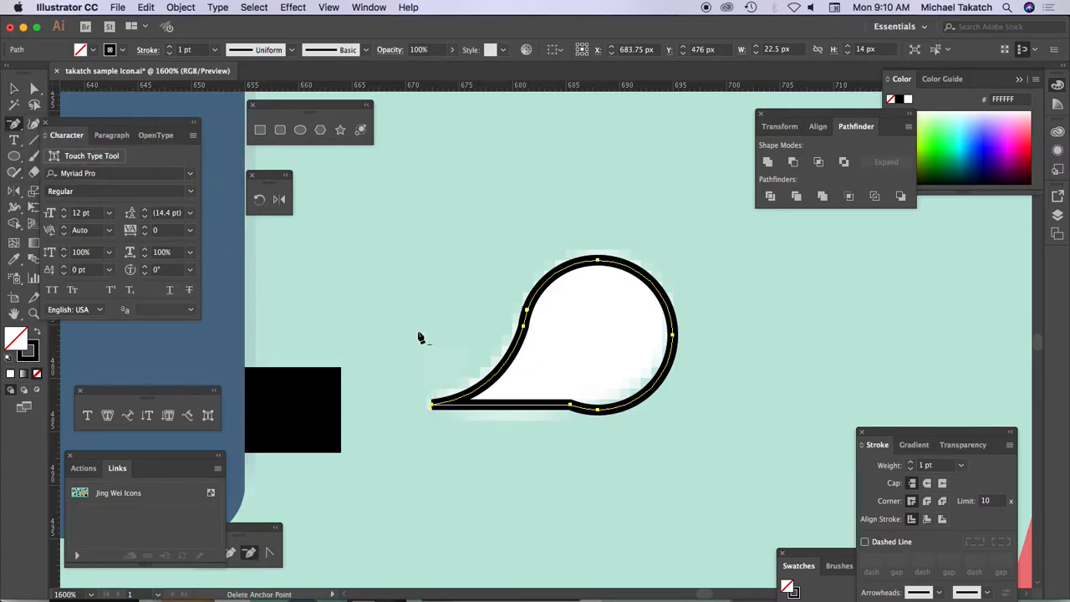
{"action": "left_click", "coordinate": [597, 410]}
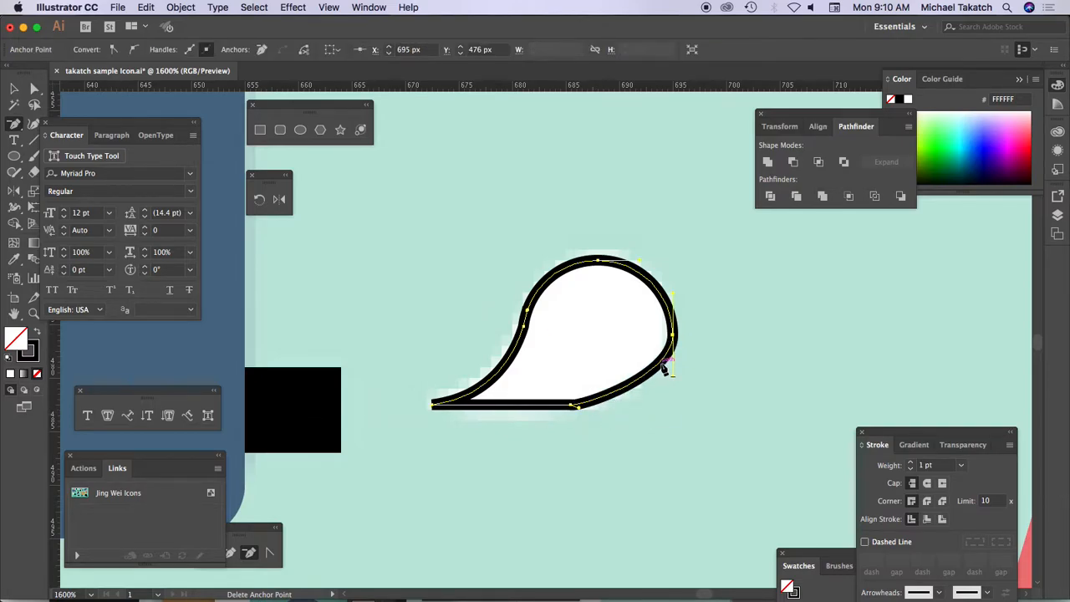
{"action": "key", "text": "super+z"}
{"action": "left_click", "coordinate": [571, 406]}
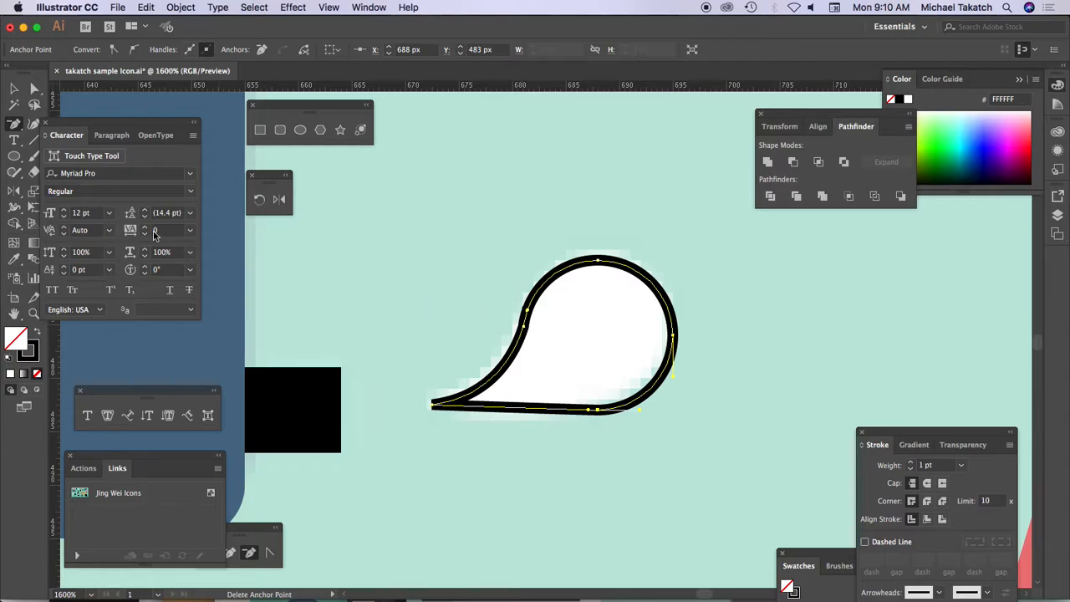
Fill the exhaust puff with the white sampled from the reference image, without a stroke.
{"action": "key", "text": "i"}
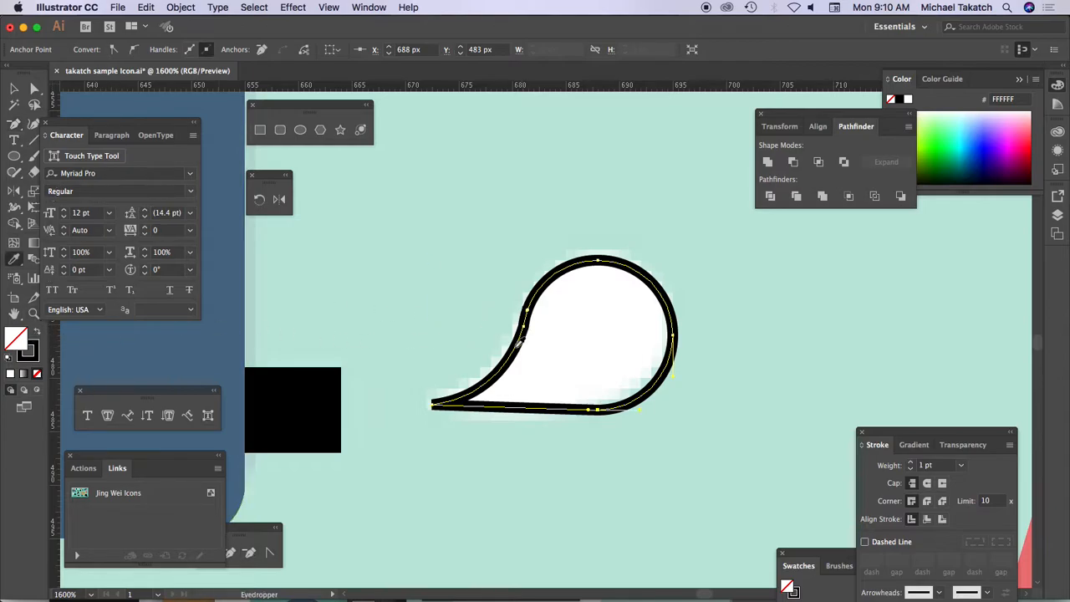
{"action": "left_click", "coordinate": [565, 332]}
{"action": "left_click", "coordinate": [13, 87]}
Group all the van's parts with the exhaust puff and undo a trial move of the group.
{"action": "key", "text": "super+minus"}
{"action": "key", "text": "super+minus"}
{"action": "key", "text": "super+minus"}
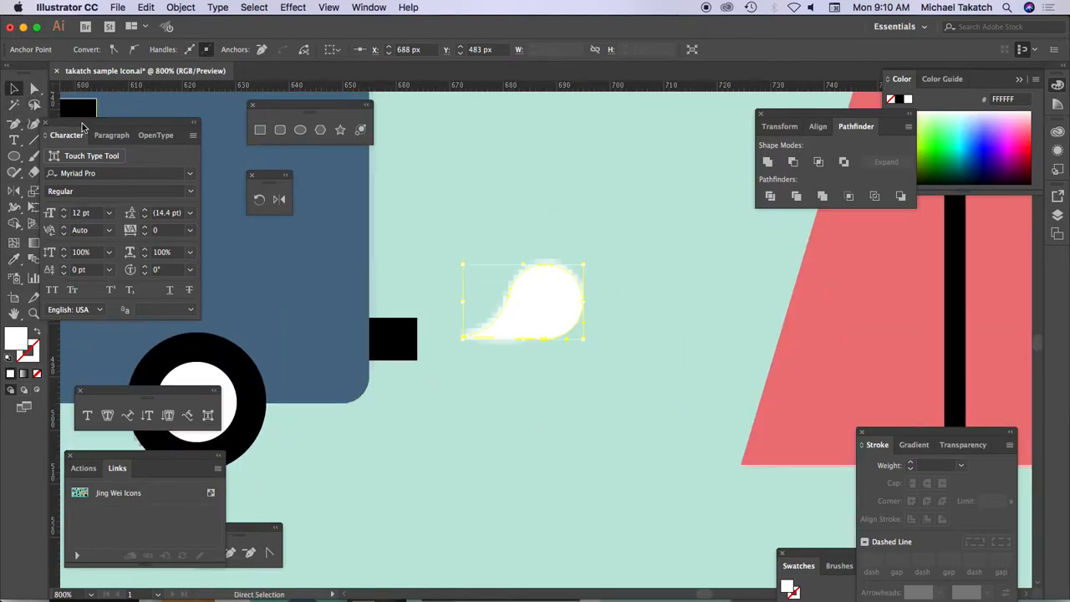
{"action": "left_click_drag", "start_coordinate": [274, 226], "coordinate": [602, 276]}
{"action": "left_click_drag", "start_coordinate": [221, 159], "coordinate": [850, 512]}
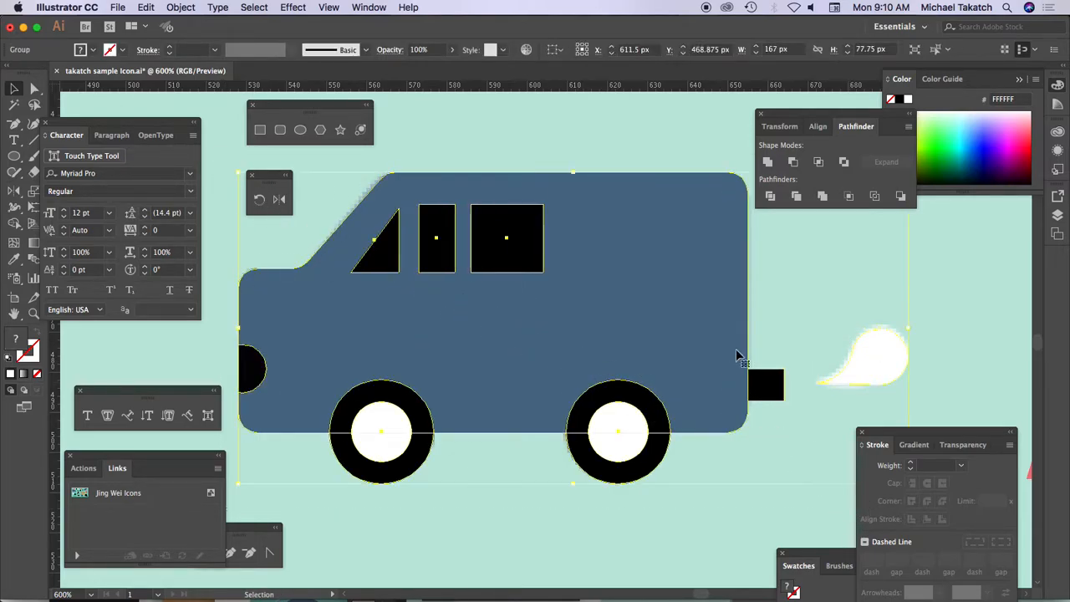
{"action": "left_click_drag", "start_coordinate": [708, 301], "coordinate": [704, 330]}
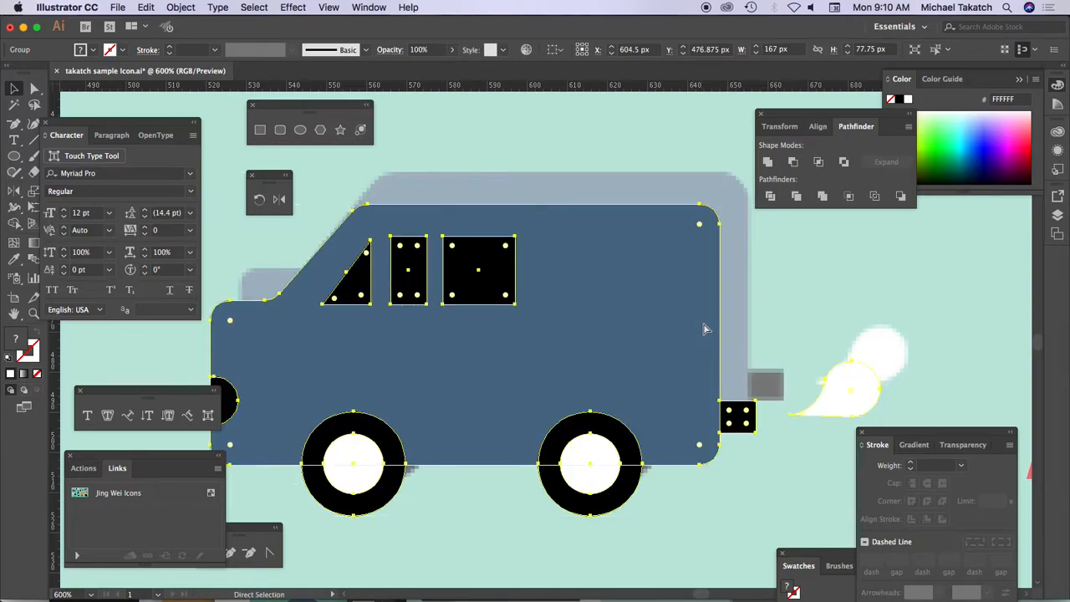
{"action": "key", "text": "super+z"}
Draw a 25 × 5 px rounded rectangle over the cap of the reference bottle, with no fill and a 1 pt black stroke.
{"action": "key", "text": "super+minus"}
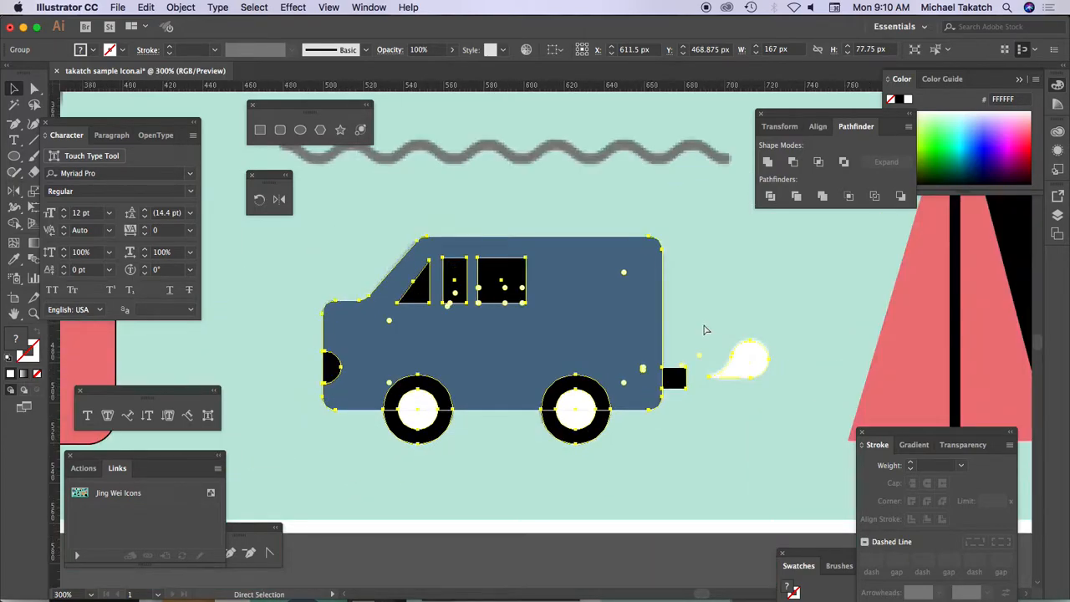
{"action": "key", "text": "super+minus"}
{"action": "left_click_drag", "start_coordinate": [724, 260], "coordinate": [587, 481]}
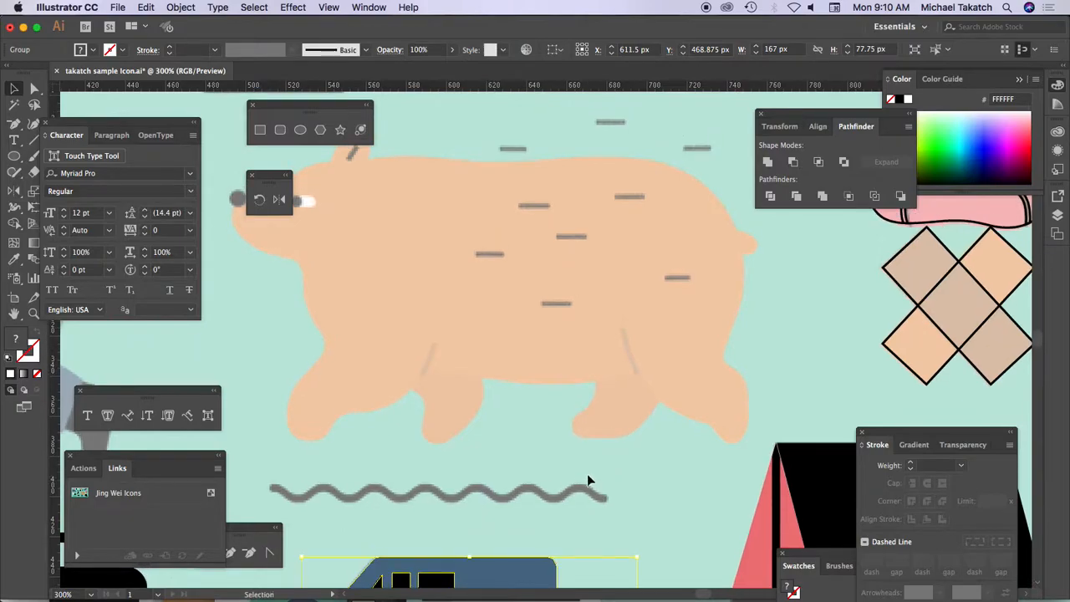
{"action": "key", "text": "super+minus"}
{"action": "left_click_drag", "start_coordinate": [503, 179], "coordinate": [596, 442]}
{"action": "left_click_drag", "start_coordinate": [549, 298], "coordinate": [464, 437]}
{"action": "key", "text": "a"}
{"action": "key", "text": "v"}
{"action": "key", "text": "z"}
{"action": "left_click_drag", "start_coordinate": [493, 234], "coordinate": [623, 444]}
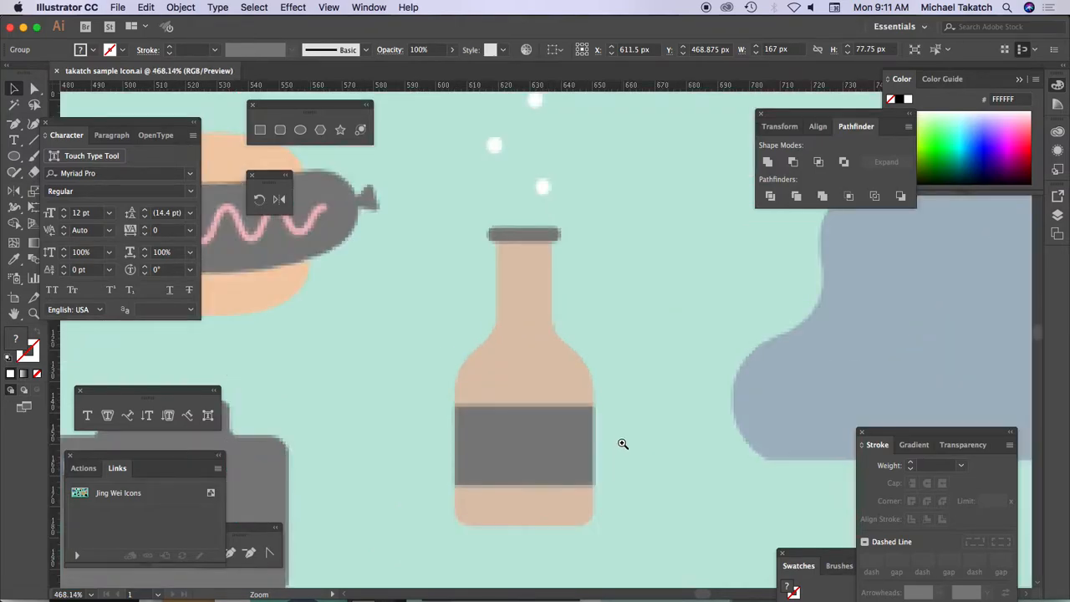
{"action": "left_click", "coordinate": [260, 130]}
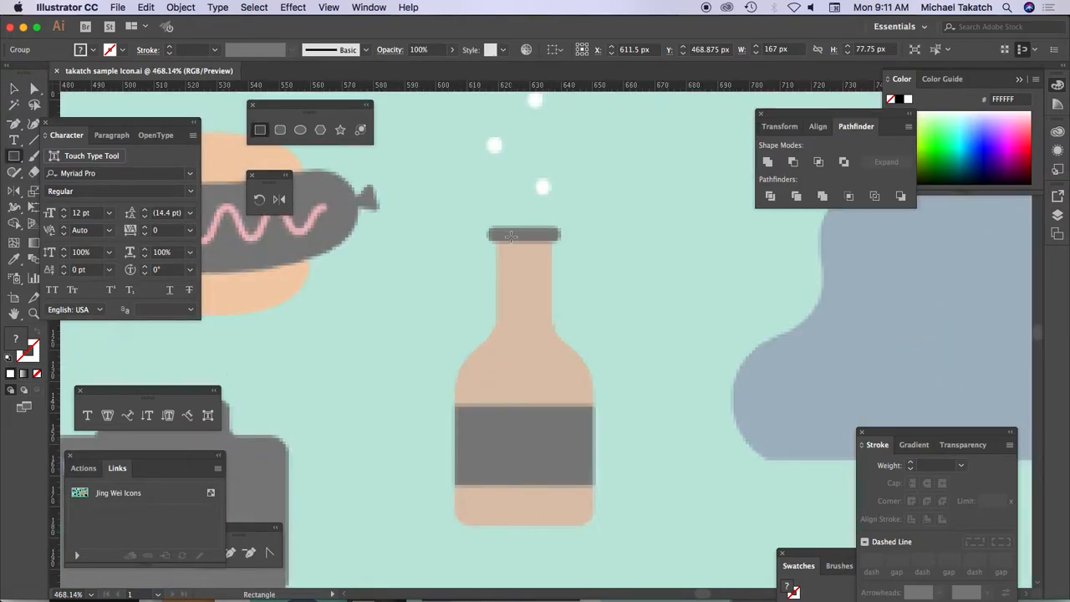
{"action": "left_click", "coordinate": [280, 130]}
{"action": "left_click_drag", "start_coordinate": [489, 225], "coordinate": [565, 243]}
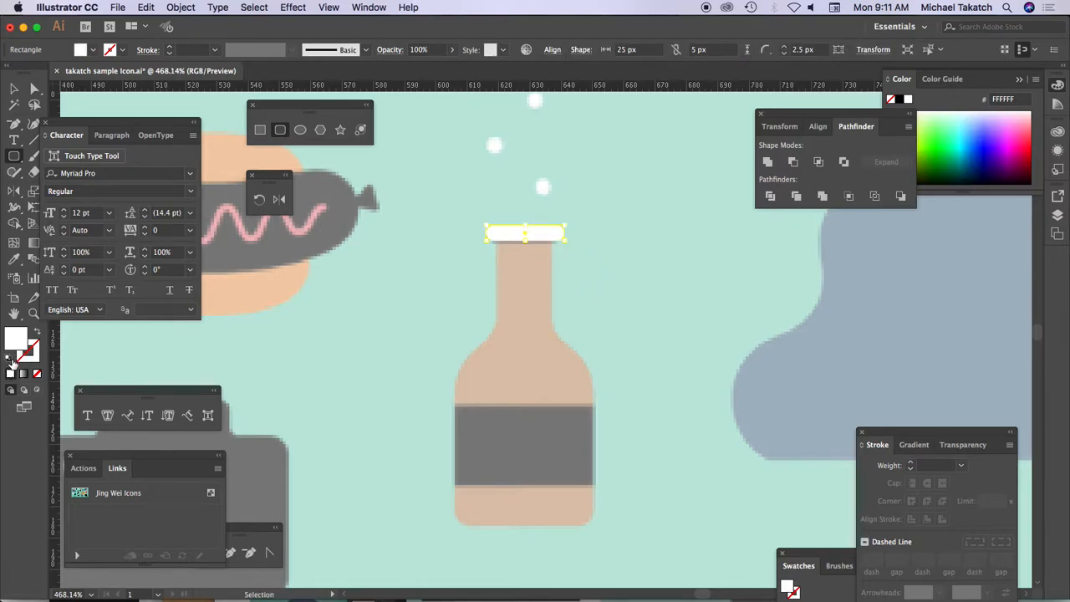
{"action": "left_click", "coordinate": [9, 358]}
{"action": "left_click", "coordinate": [37, 374]}
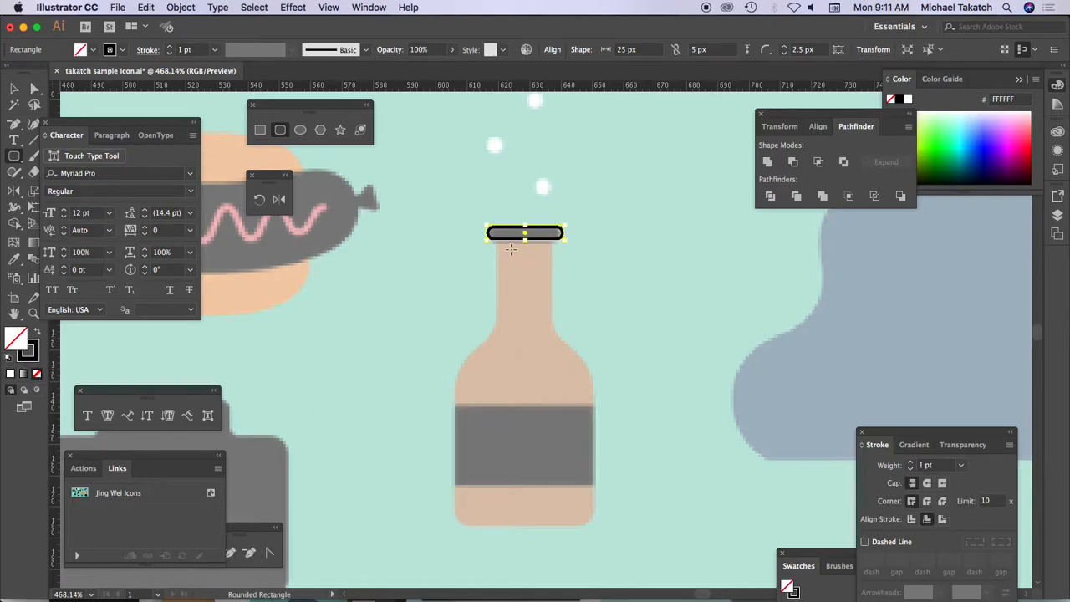
Draw an 18 × 58 px square-cornered rectangle over the bottle's neck and a 44 × 65 px one over its body.
{"action": "left_click_drag", "start_coordinate": [496, 232], "coordinate": [533, 386]}
{"action": "key", "text": "super+z"}
{"action": "left_click", "coordinate": [261, 129]}
{"action": "left_click_drag", "start_coordinate": [496, 232], "coordinate": [551, 412]}
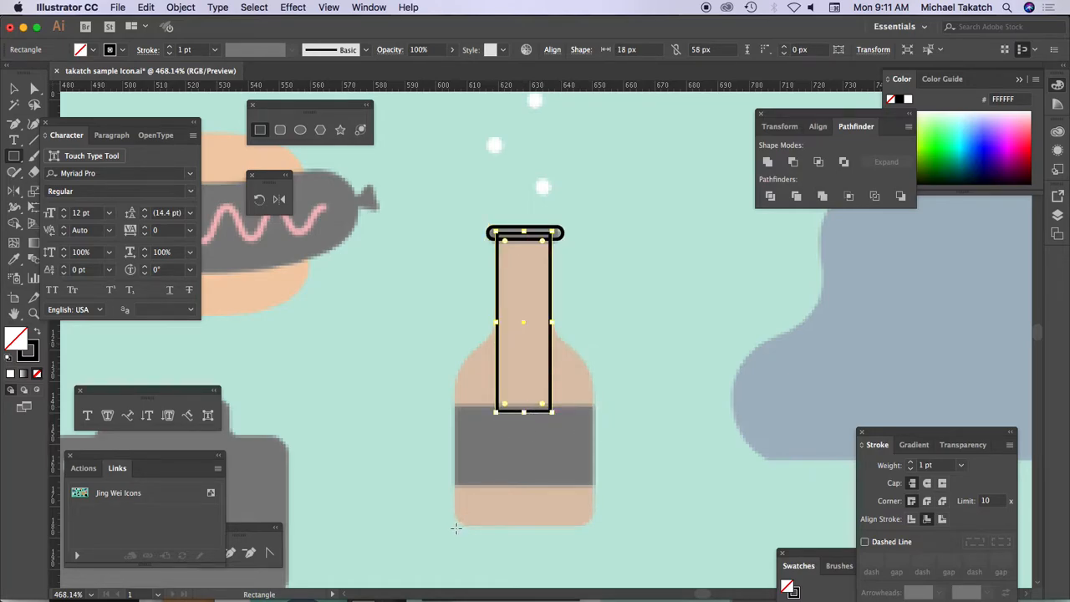
{"action": "left_click_drag", "start_coordinate": [454, 527], "coordinate": [593, 325]}
{"action": "key", "text": "v"}
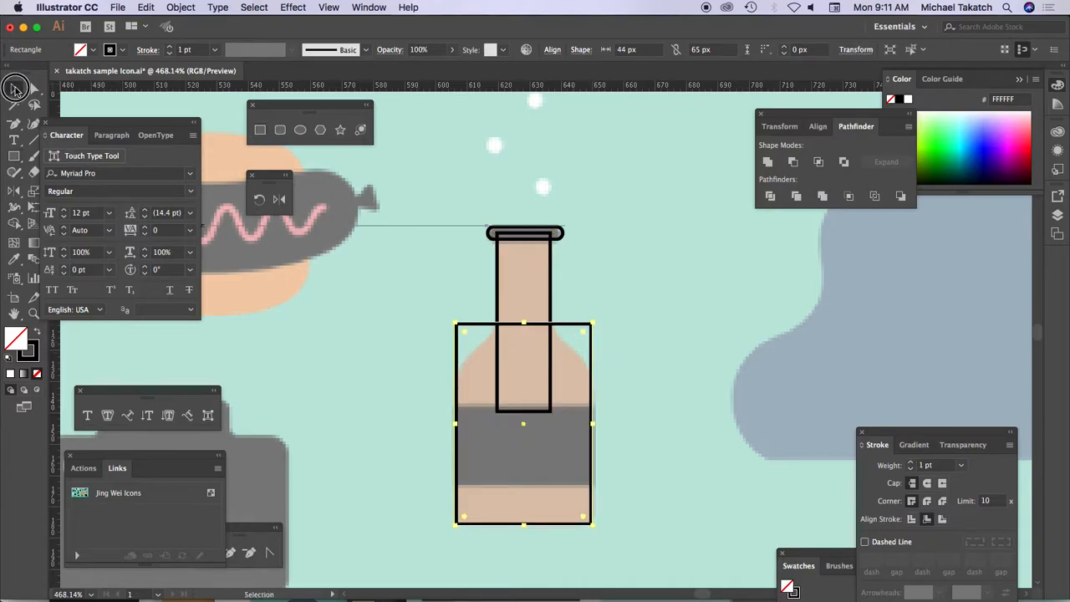
Center the bottle's cap, neck and body horizontally on each other and unite the neck and body rectangles.
{"action": "left_click_drag", "start_coordinate": [434, 195], "coordinate": [618, 428]}
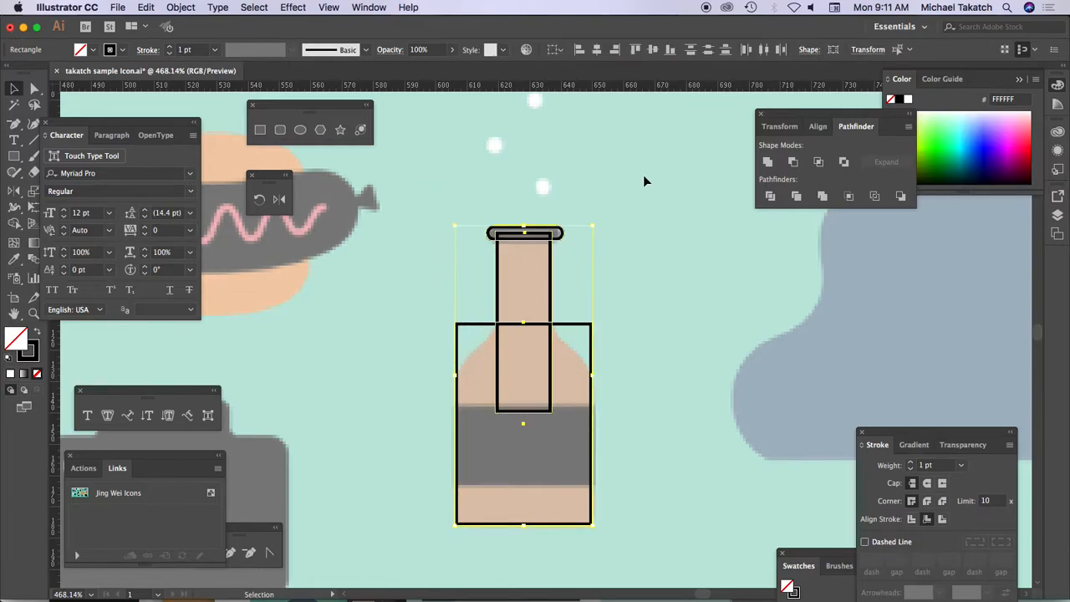
{"action": "left_click", "coordinate": [695, 358]}
{"action": "left_click_drag", "start_coordinate": [483, 294], "coordinate": [562, 451]}
{"action": "left_click", "coordinate": [767, 162]}
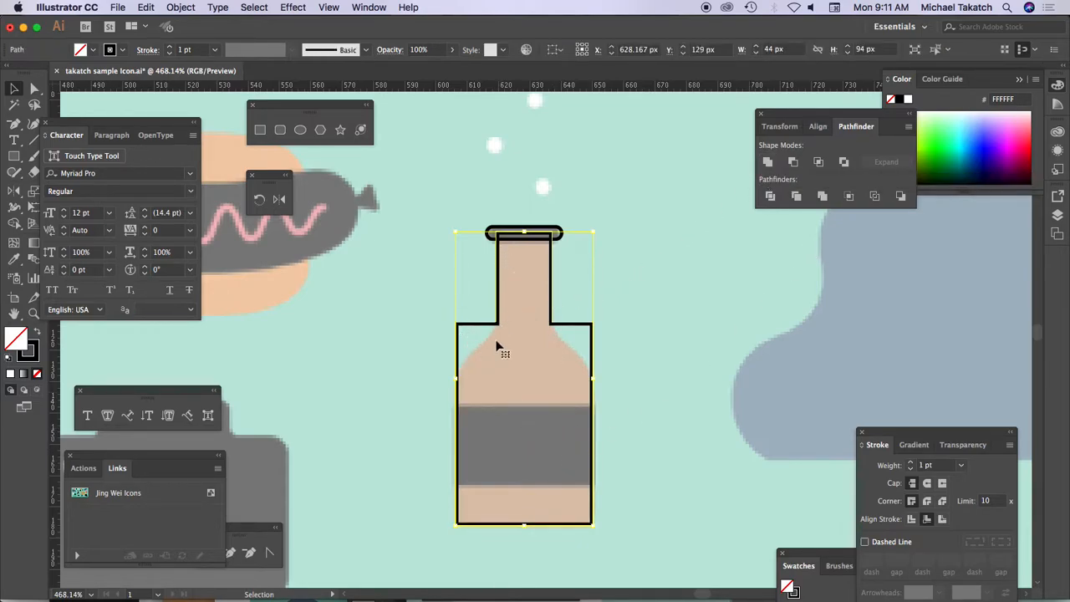
Lower the two shoulder corner points of the united bottle outline to match the reference bottle's sloping shoulders.
{"action": "left_click", "coordinate": [34, 87]}
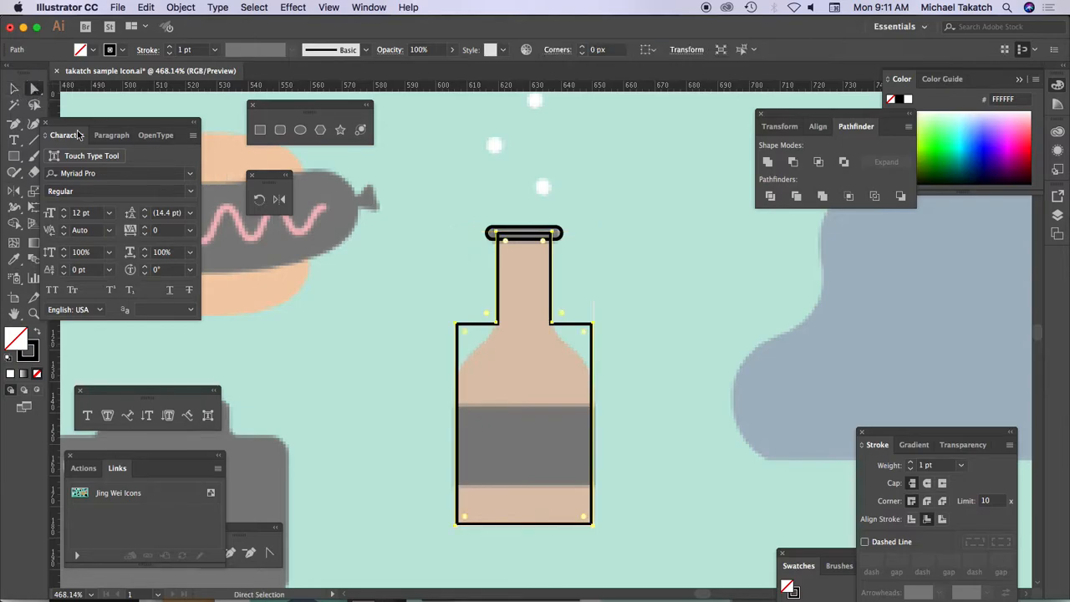
{"action": "left_click_drag", "start_coordinate": [449, 315], "coordinate": [469, 338]}
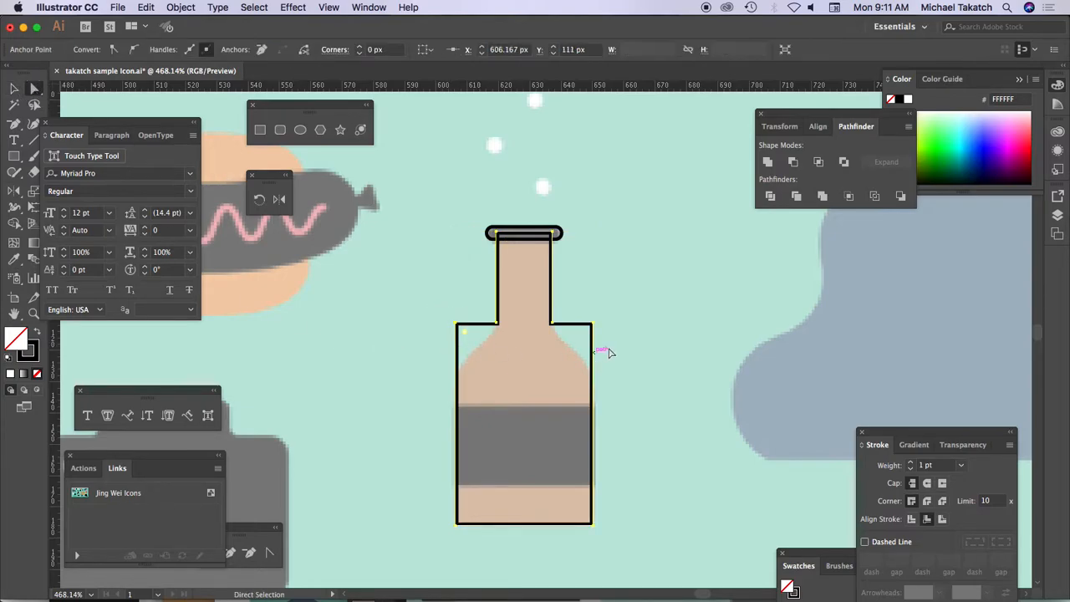
{"action": "left_click_drag", "start_coordinate": [586, 307], "coordinate": [605, 348]}
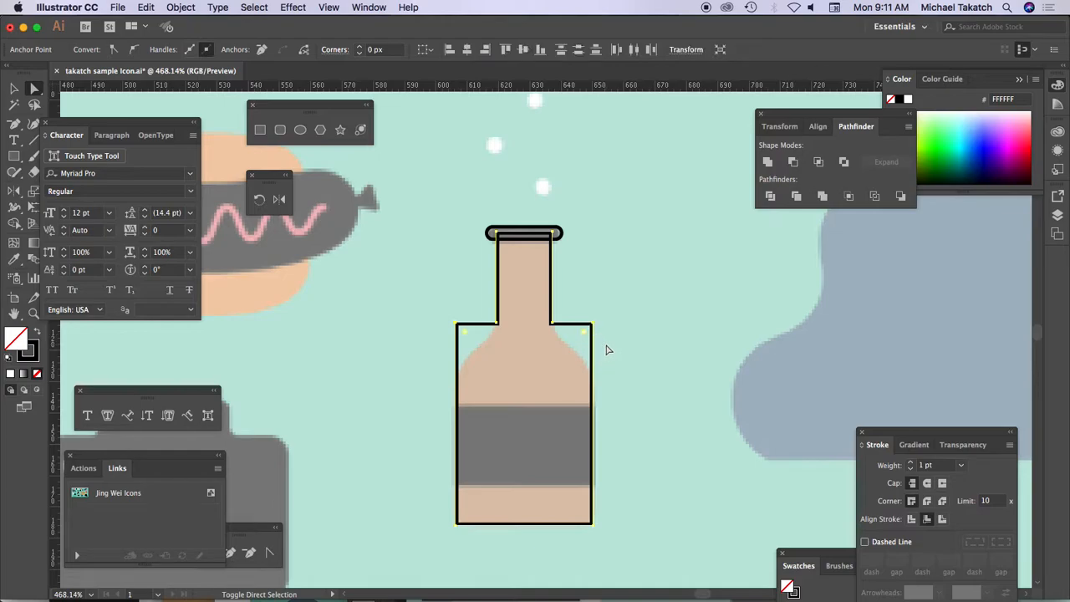
{"action": "key", "text": "Down"}
{"action": "key", "text": "Down"}
{"action": "key", "text": "Down"}
{"action": "key", "text": "Down"}
{"action": "key", "text": "Down"}
{"action": "key", "text": "Down"}
{"action": "key", "text": "Down"}
{"action": "key", "text": "Down"}
{"action": "key", "text": "Down"}
{"action": "key", "text": "Down"}
{"action": "key", "text": "Down"}
{"action": "key", "text": "Down"}
{"action": "key", "text": "Down"}
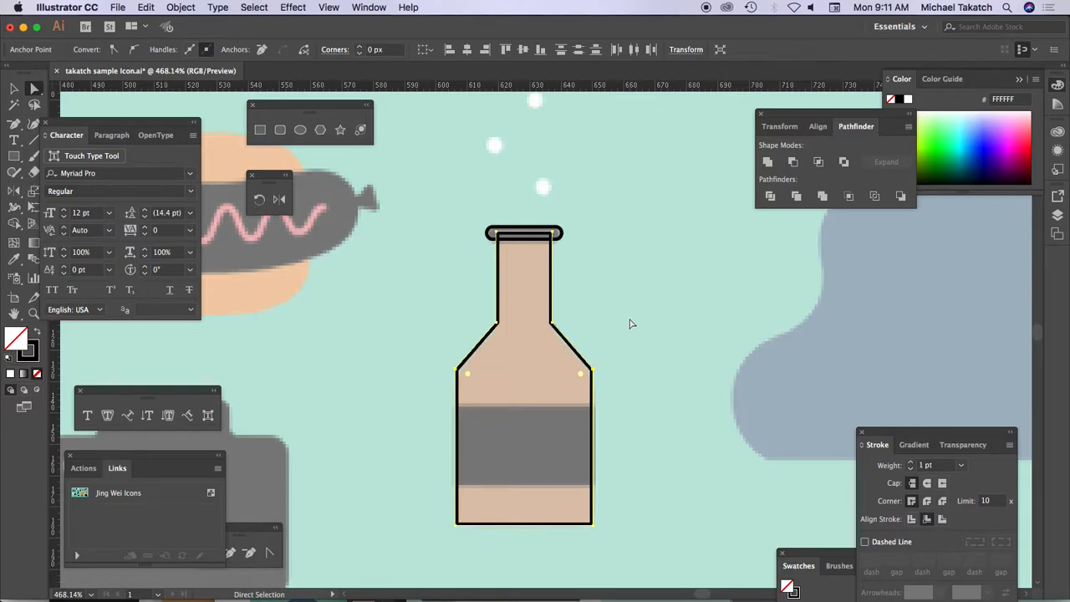
Round the bottle outline's neck-base, shoulder and bottom corners to a radius of about 5.73 px.
{"action": "left_click", "coordinate": [460, 294]}
{"action": "left_click_drag", "start_coordinate": [481, 404], "coordinate": [640, 547]}
{"action": "left_click_drag", "start_coordinate": [468, 380], "coordinate": [476, 383]}
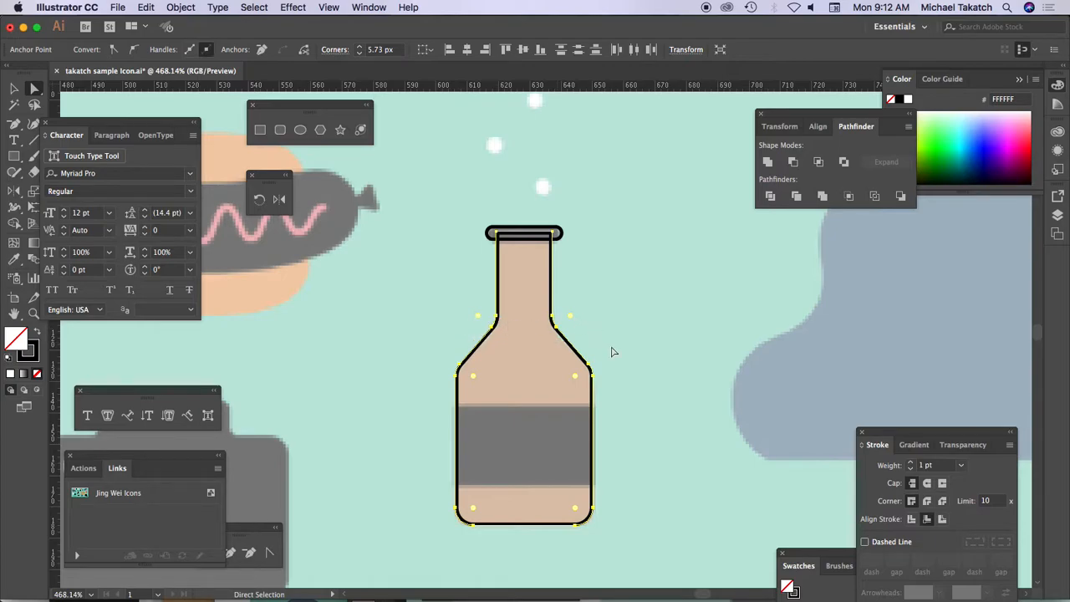
Draw a 56 × 26 px rectangle over the reference bottle's label, extending past both sides of the body.
{"action": "left_click", "coordinate": [261, 130]}
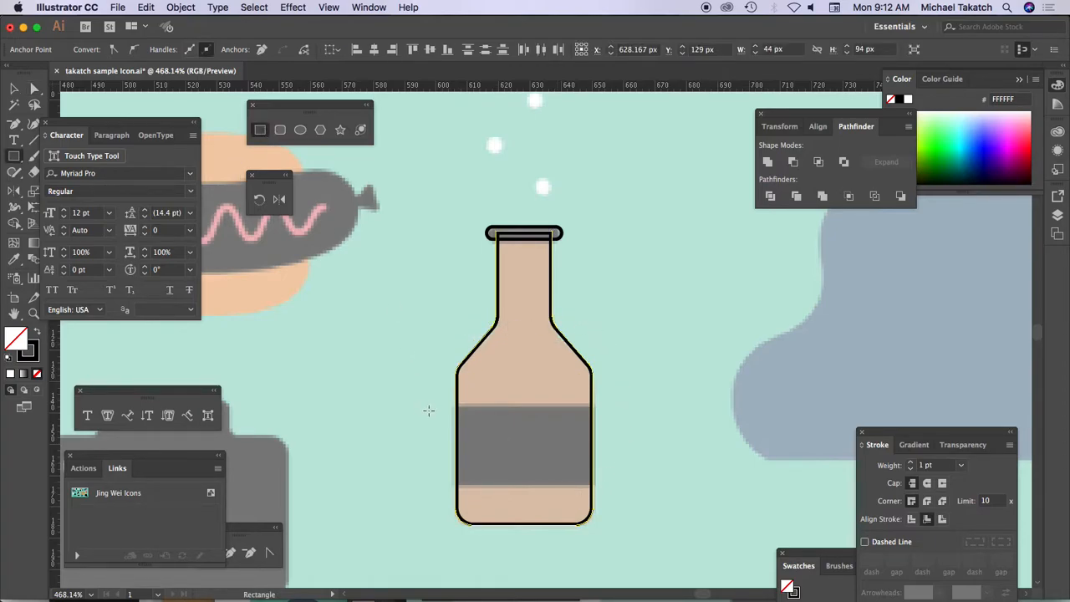
{"action": "left_click_drag", "start_coordinate": [438, 404], "coordinate": [616, 486]}
Try filling the bottle outline with brown sampled using the Eyedropper, and undo the fill.
{"action": "left_click", "coordinate": [15, 89]}
{"action": "left_click", "coordinate": [502, 308]}
{"action": "key", "text": "i"}
{"action": "left_click", "coordinate": [527, 304]}
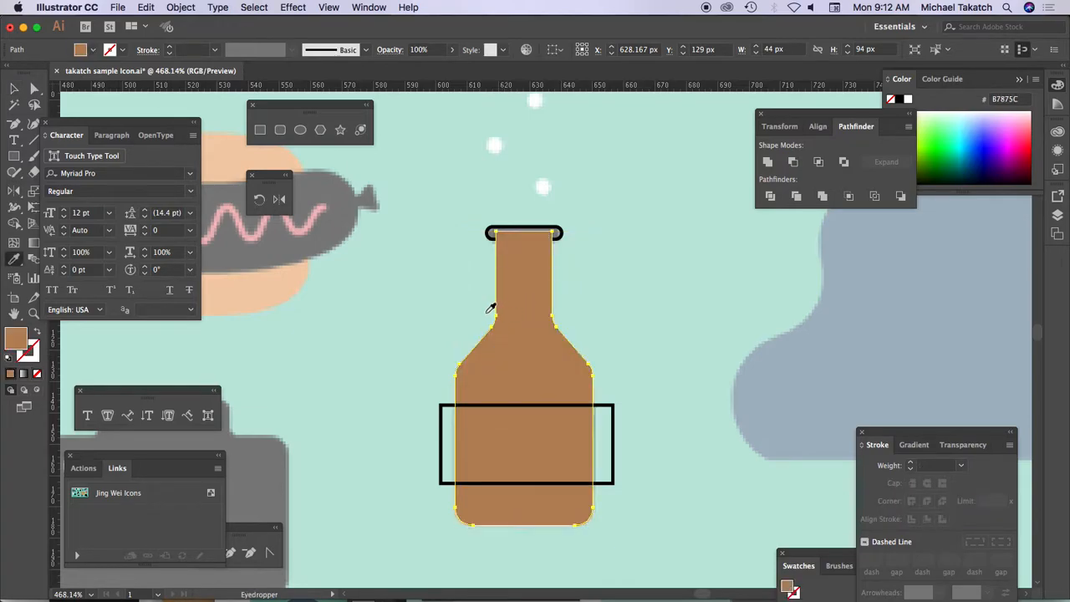
{"action": "key", "text": "v"}
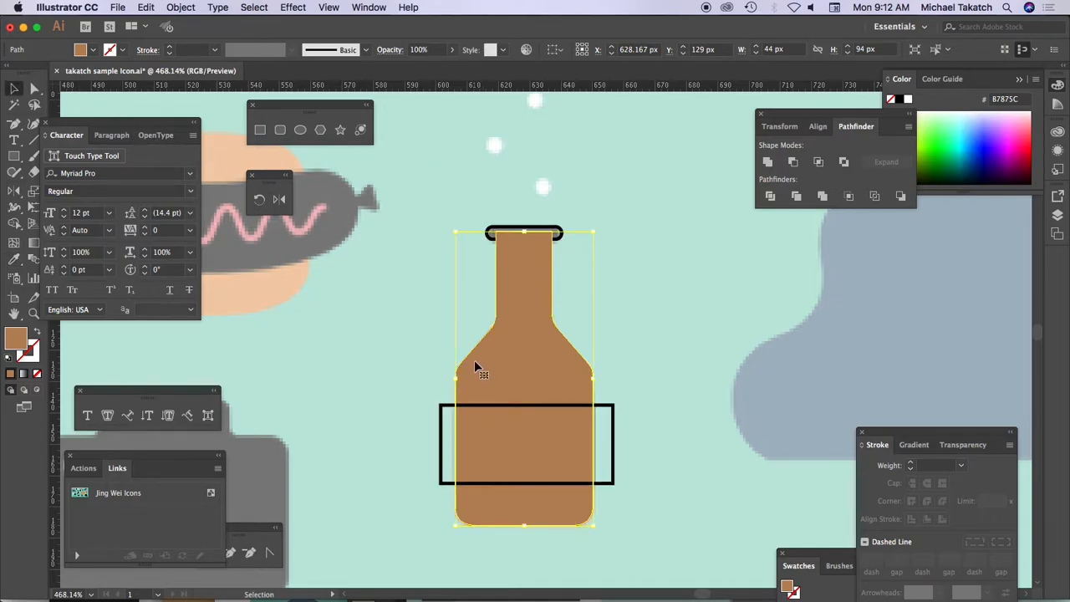
{"action": "key", "text": "super+z"}
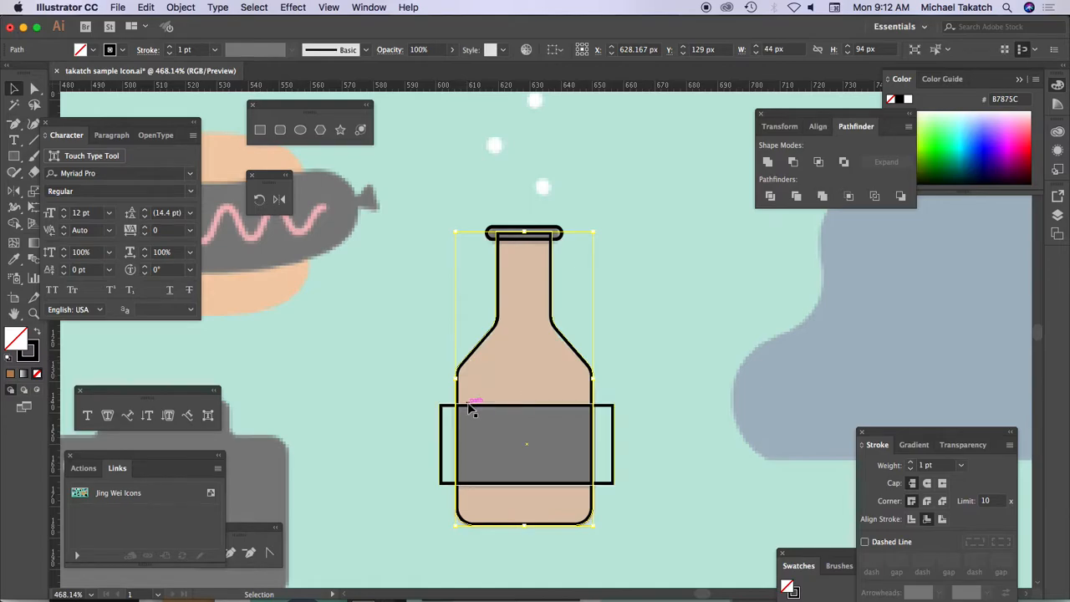
Swap fill and stroke on the label rectangle and the cap, giving both a black fill and no stroke.
{"action": "left_click", "coordinate": [435, 404]}
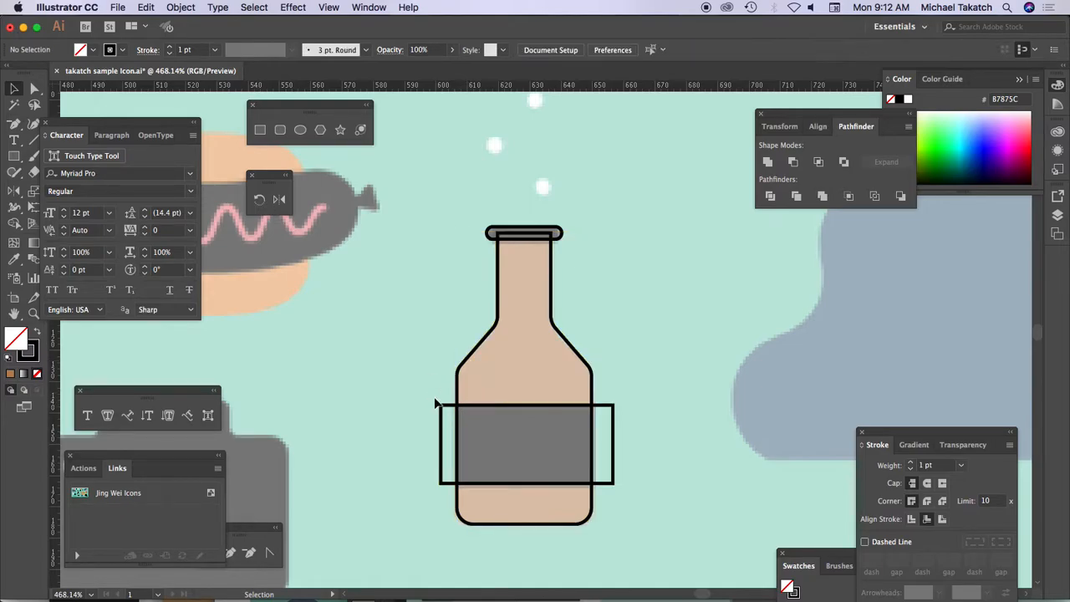
{"action": "left_click", "coordinate": [469, 413]}
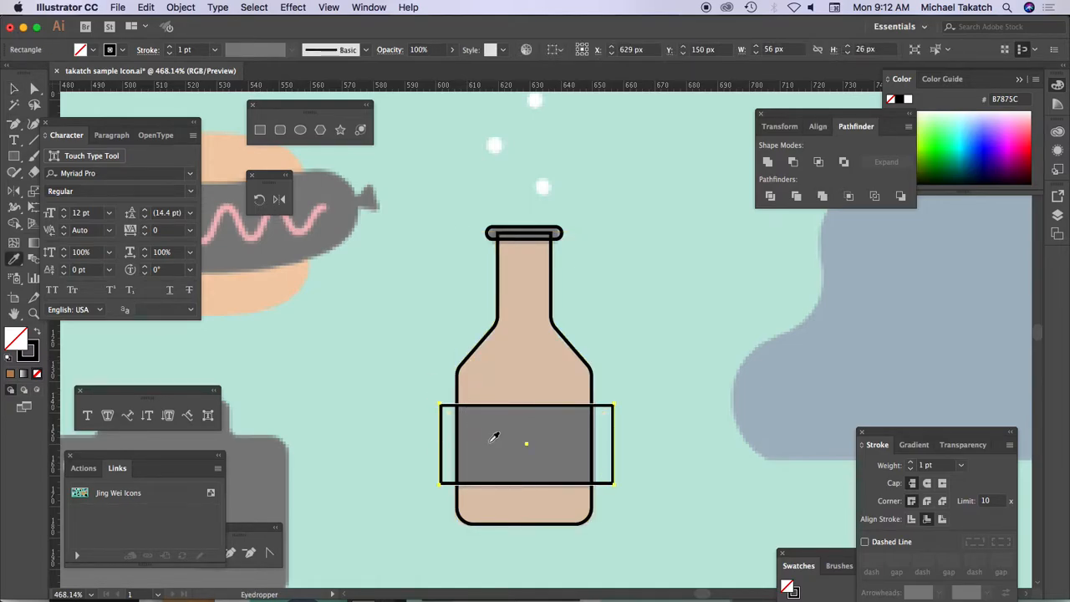
{"action": "key", "text": "shift+x"}
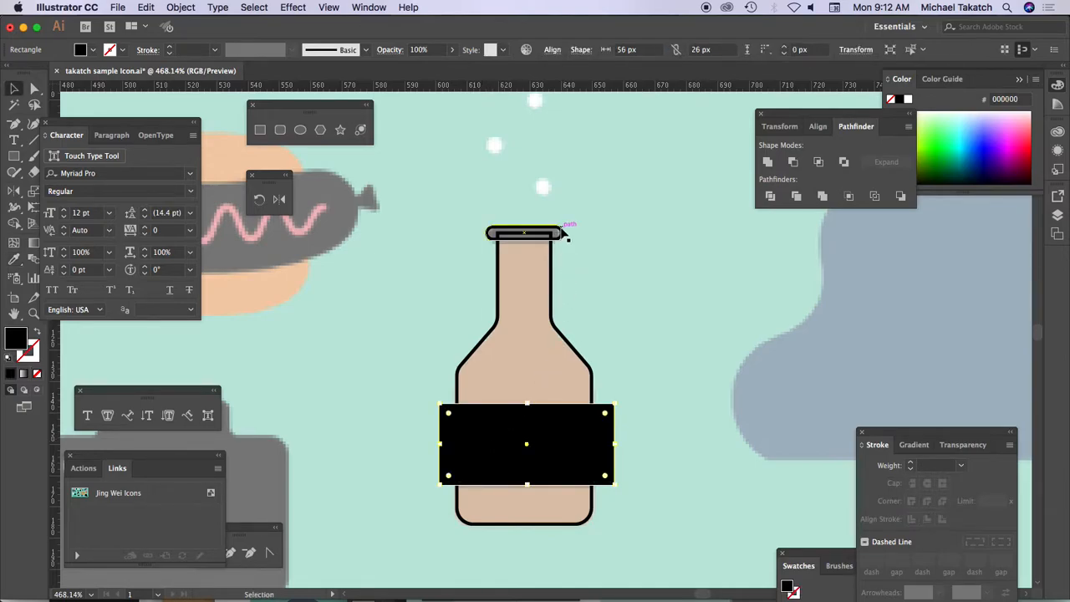
{"action": "left_click", "coordinate": [557, 234]}
{"action": "key", "text": "i"}
{"action": "key", "text": "shift+x"}
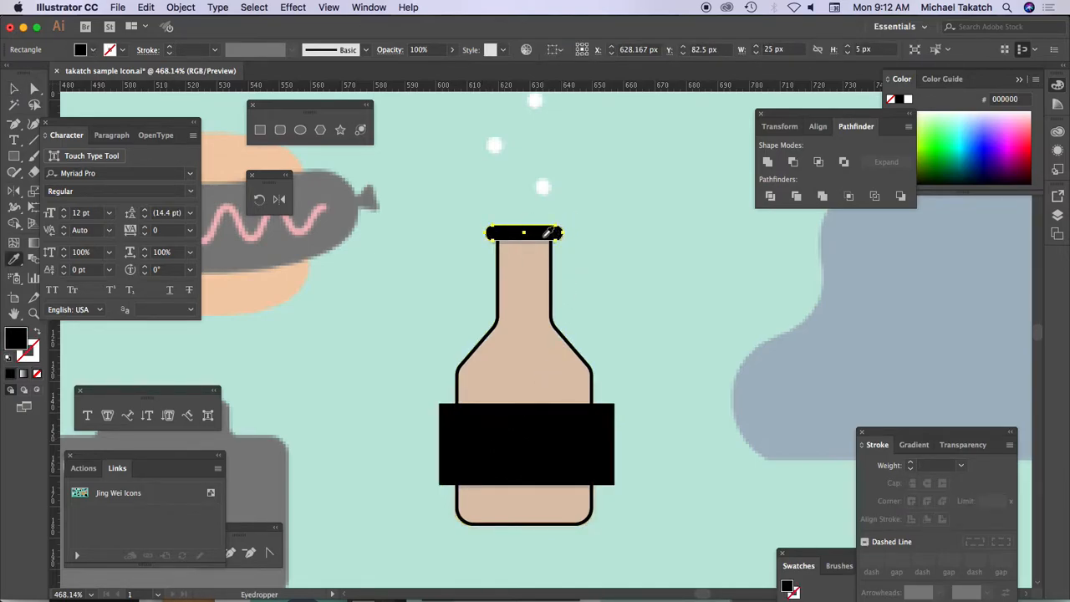
Fill the bottle outline with the brown B7875C sampled from the reference bottle, without a stroke.
{"action": "left_click", "coordinate": [550, 268], "text": "super"}
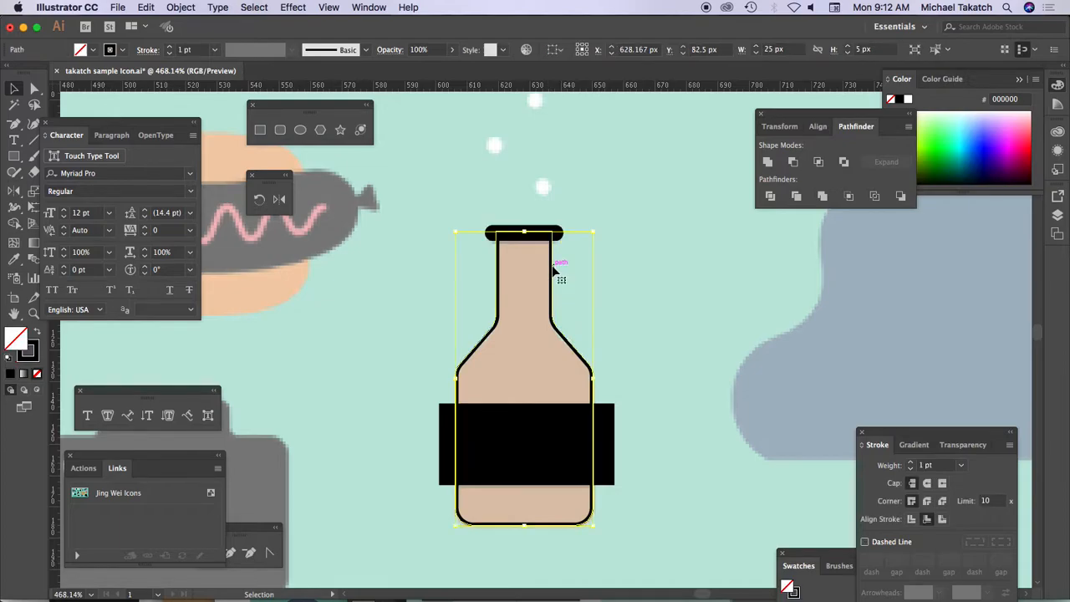
{"action": "left_click", "coordinate": [530, 271]}
{"action": "key", "text": "v"}
Remove the label's overhanging ends on both sides of the bottle with the Shape Builder tool.
{"action": "left_click_drag", "start_coordinate": [435, 220], "coordinate": [630, 529]}
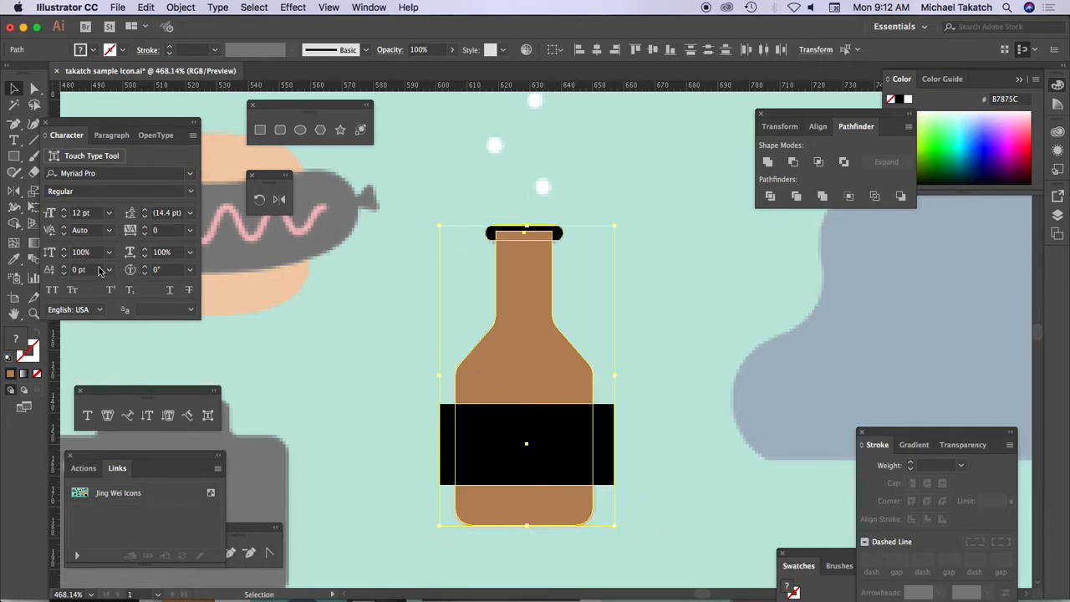
{"action": "left_click", "coordinate": [14, 222]}
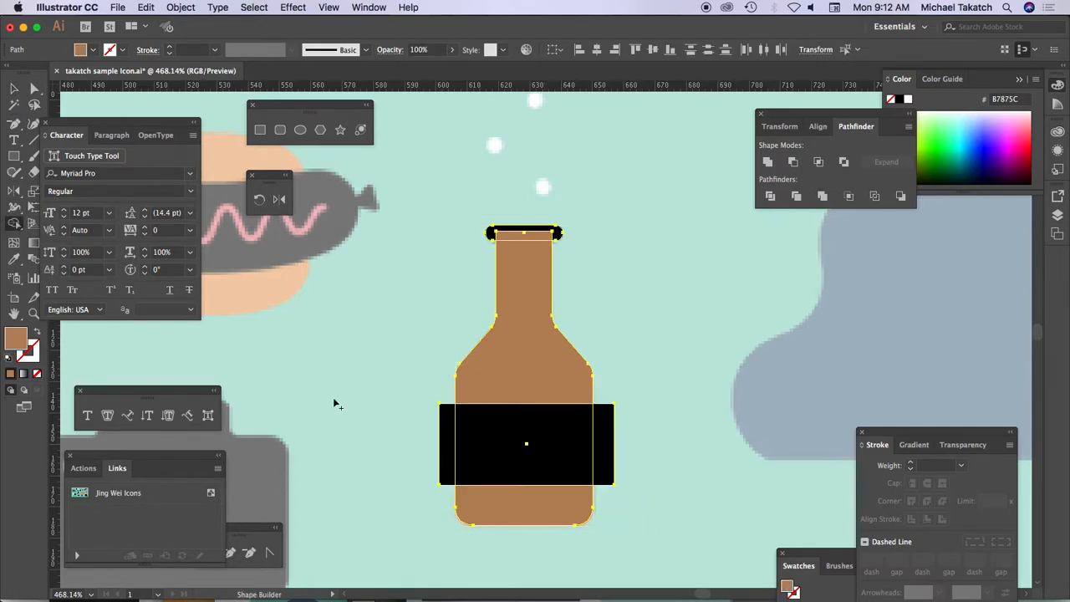
{"action": "left_click", "coordinate": [445, 432], "text": "alt"}
{"action": "left_click", "coordinate": [604, 431], "text": "alt"}
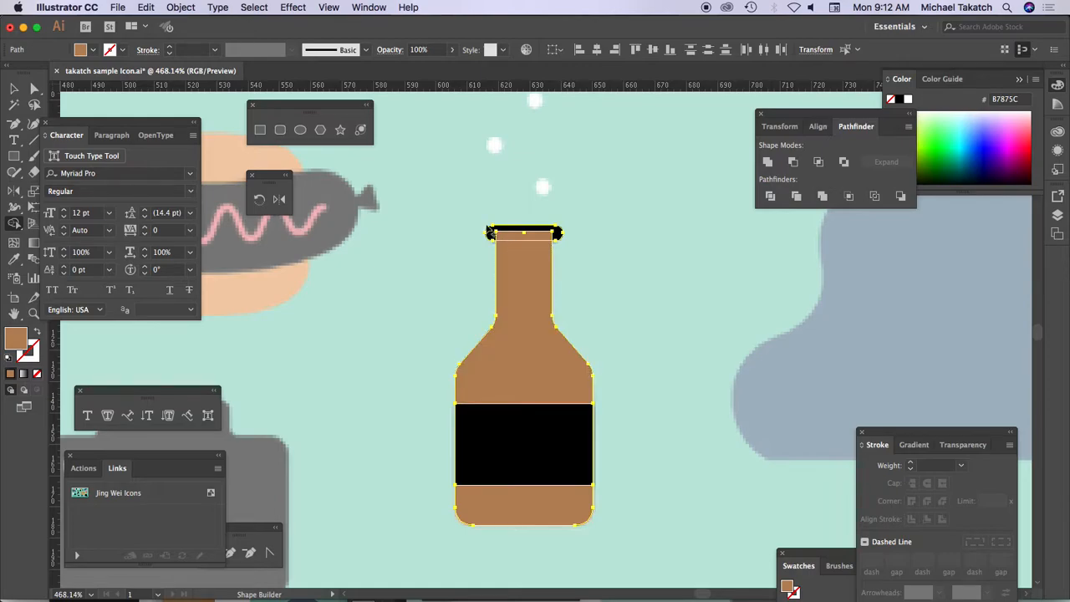
Try merging the cap's overlapping regions with the Shape Builder tool, and undo the merge.
{"action": "left_click", "coordinate": [500, 232]}
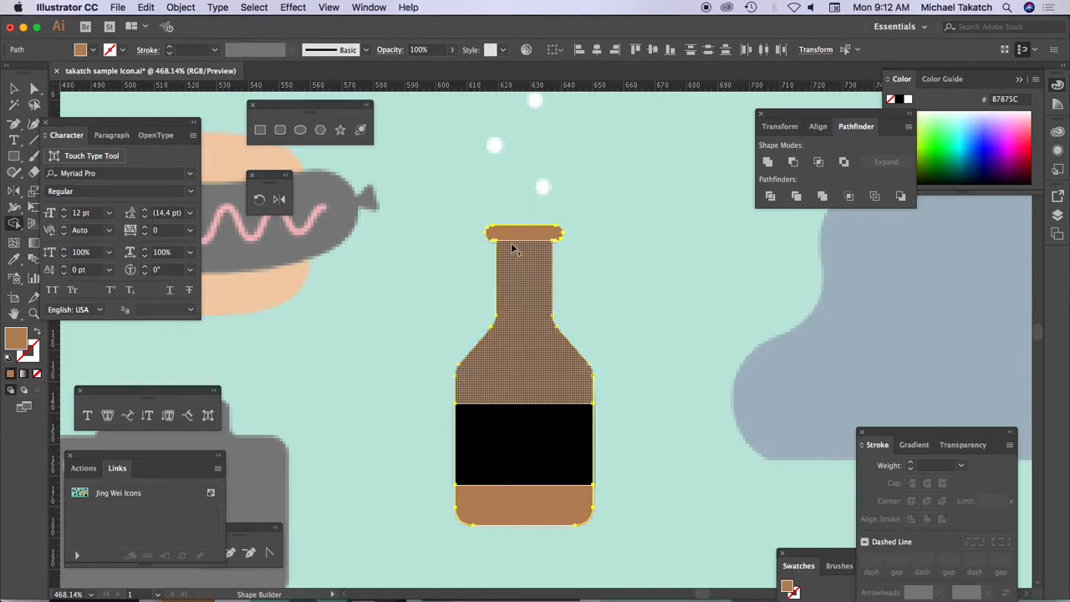
{"action": "left_click", "coordinate": [516, 249]}
{"action": "left_click", "coordinate": [517, 233]}
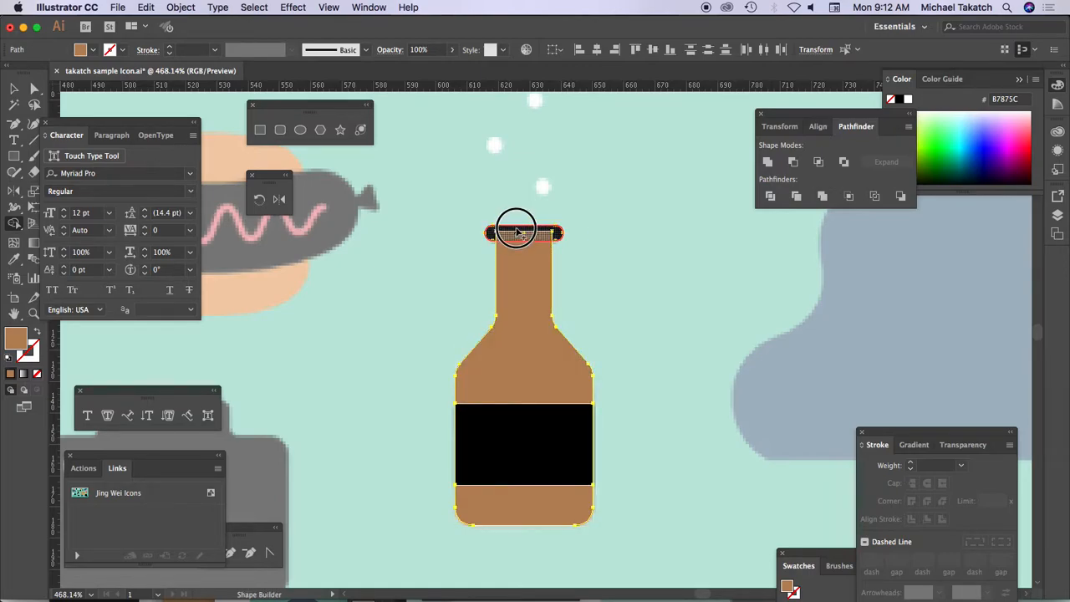
{"action": "left_click", "coordinate": [523, 237]}
{"action": "left_click", "coordinate": [515, 235]}
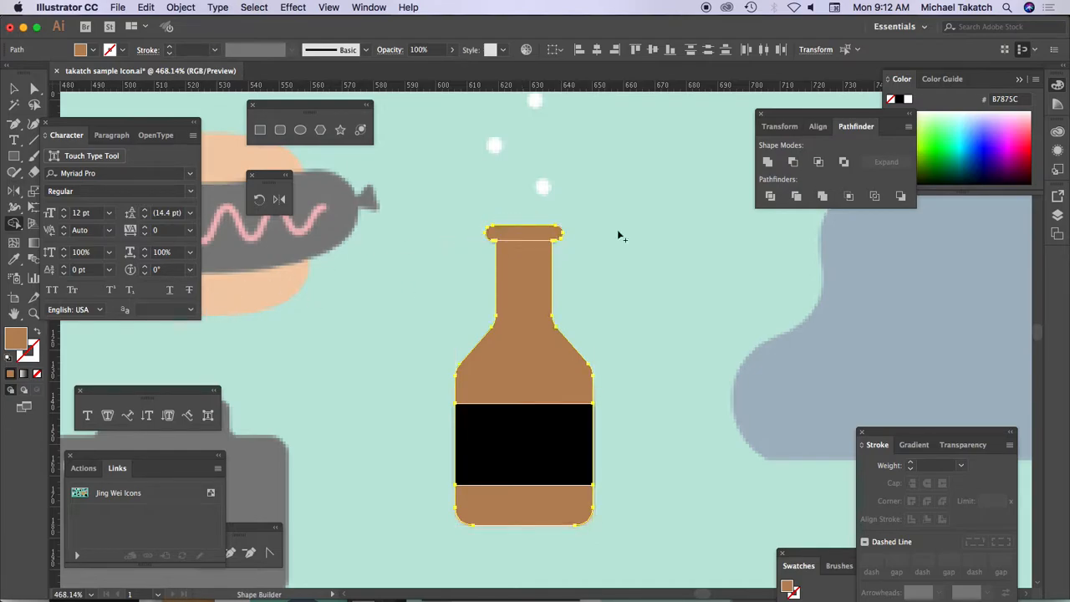
{"action": "left_click", "coordinate": [899, 100]}
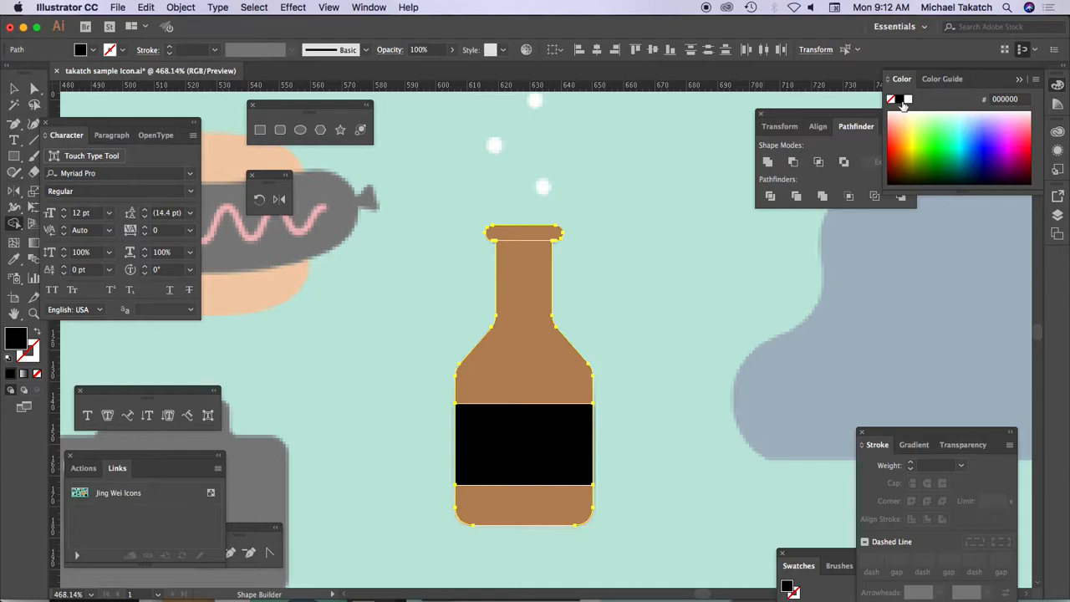
{"action": "key", "text": "super+z"}
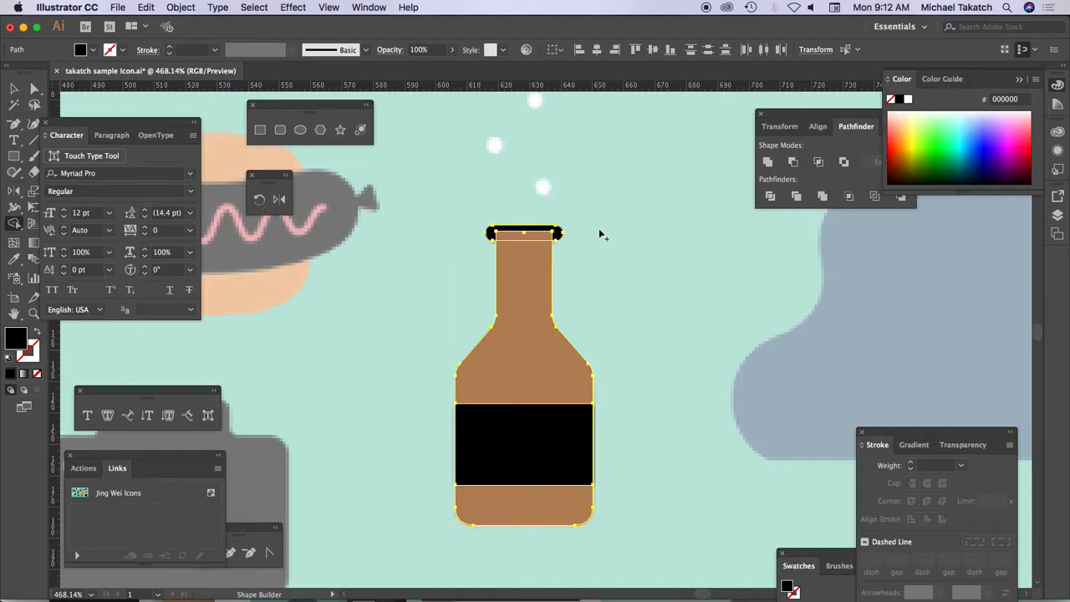
Bring the black cap to the front so it covers the top of the bottle's neck.
{"action": "key", "text": "v"}
{"action": "left_click", "coordinate": [629, 222]}
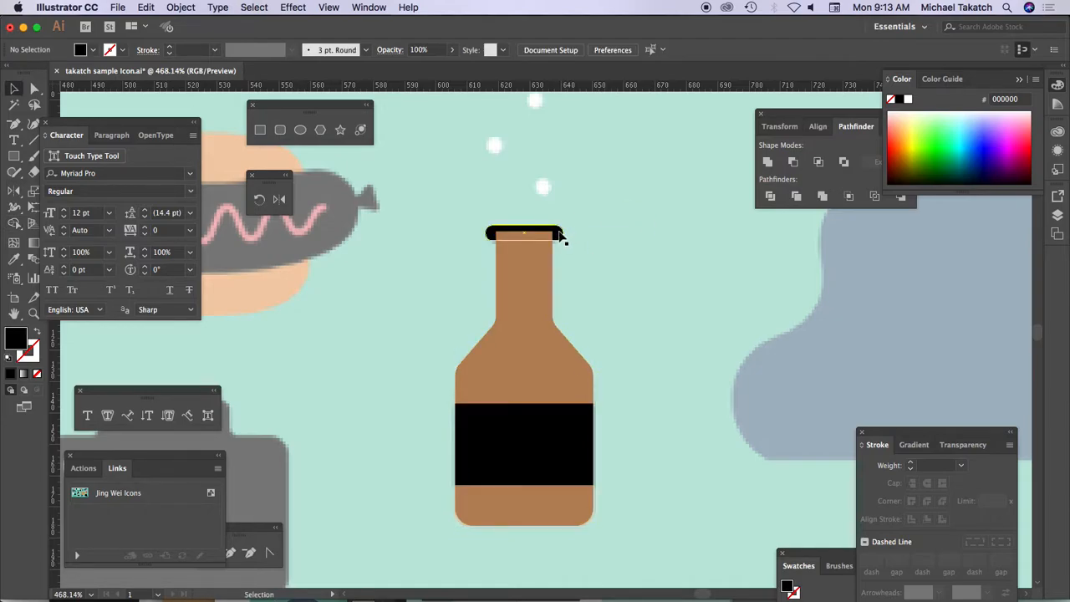
{"action": "left_click", "coordinate": [560, 237]}
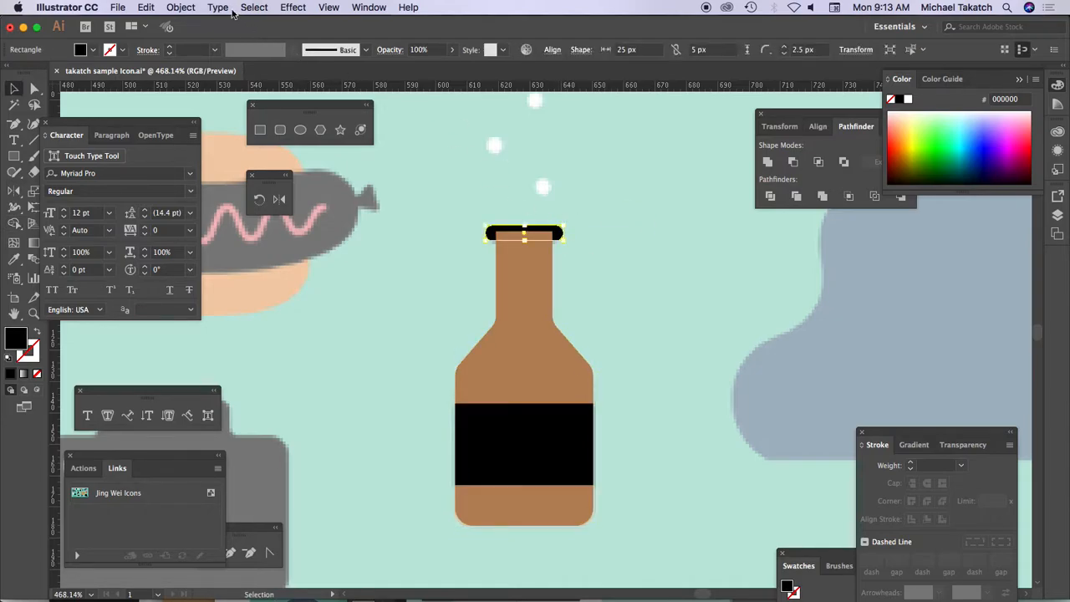
{"action": "left_click", "coordinate": [180, 8]}
{"action": "mouse_move", "coordinate": [191, 28]}
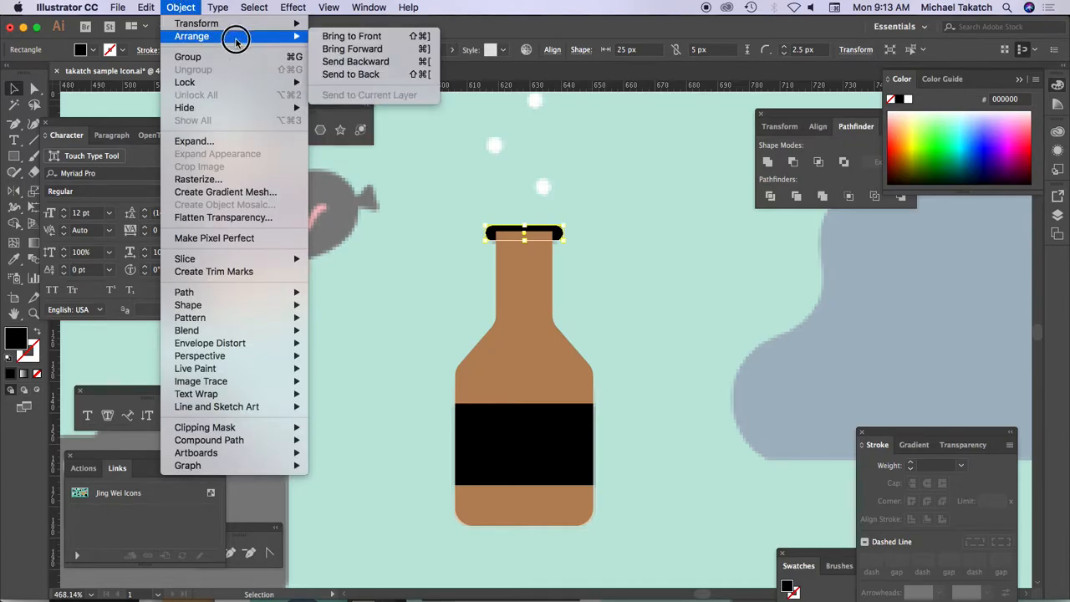
{"action": "left_click", "coordinate": [367, 32]}
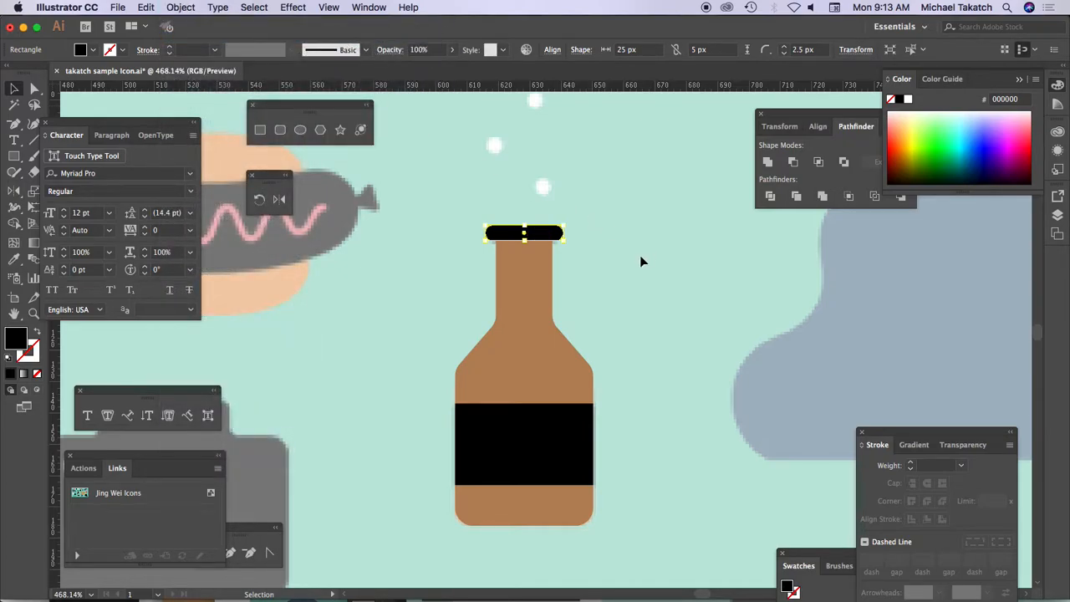
Draw a 5 px circle over the reference's middle bubble above the cap and fill it with white.
{"action": "scroll", "coordinate": [639, 253], "scroll_direction": "up", "scroll_amount": 3}
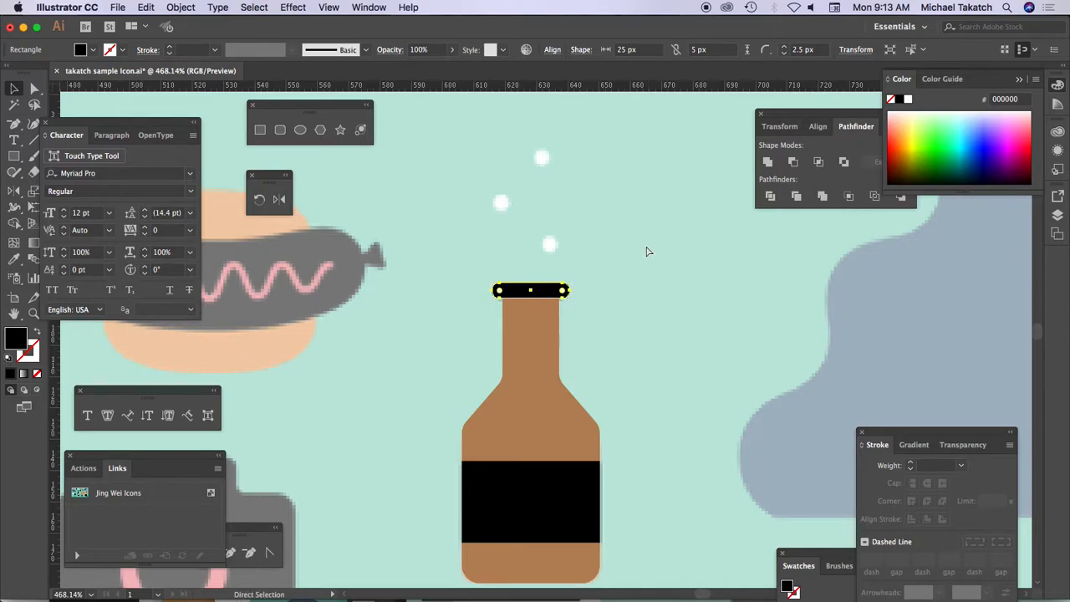
{"action": "key", "text": "super+equal"}
{"action": "key", "text": "super+equal"}
{"action": "key", "text": "super+equal"}
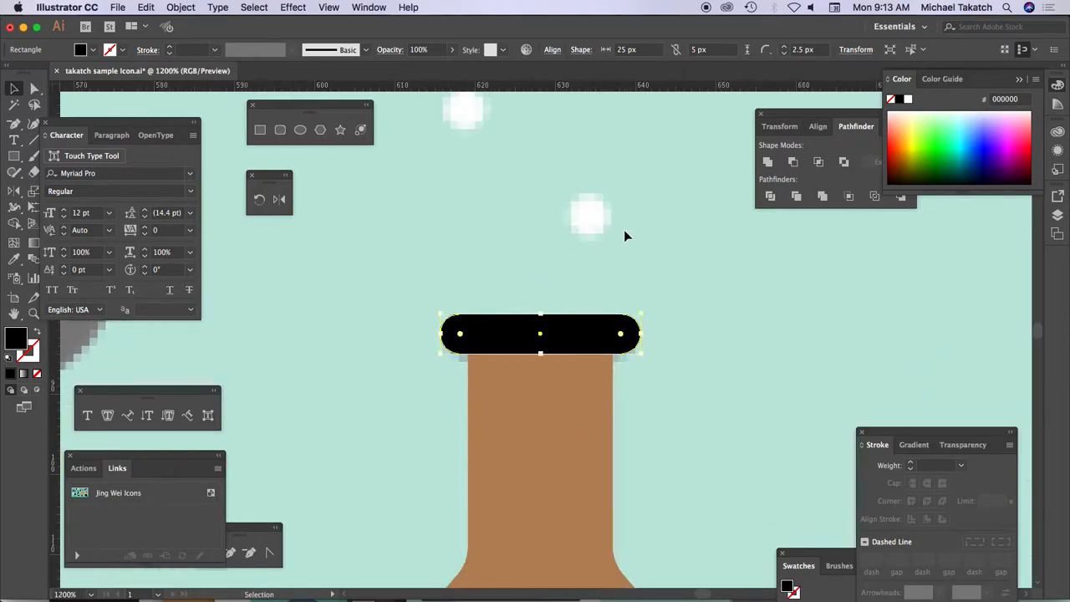
{"action": "scroll", "coordinate": [627, 236], "scroll_direction": "up", "scroll_amount": 5}
{"action": "left_click", "coordinate": [300, 130]}
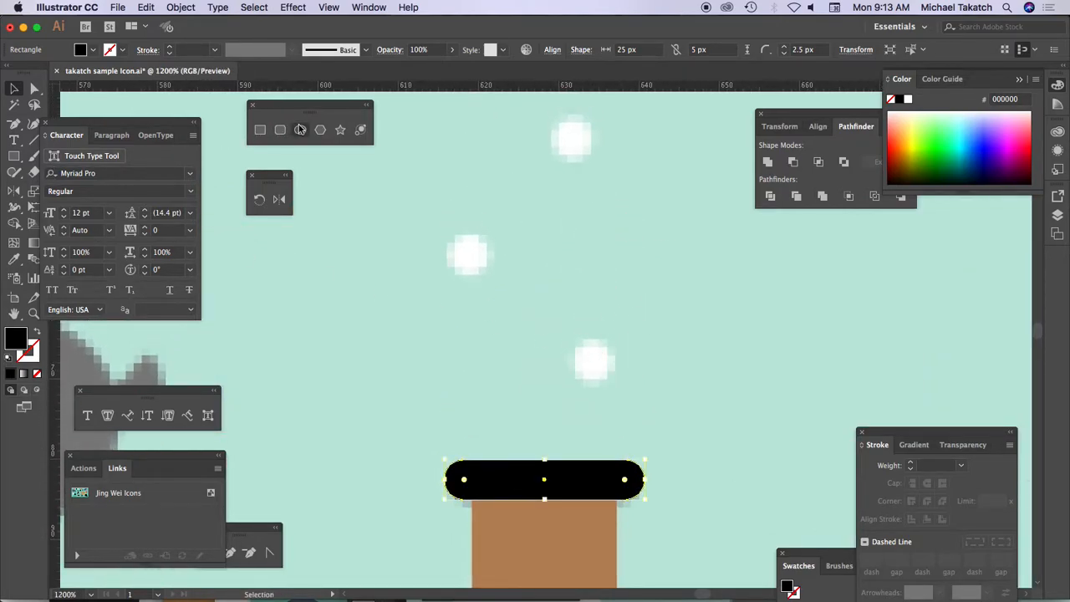
{"action": "left_click_drag", "start_coordinate": [450, 239], "coordinate": [485, 275]}
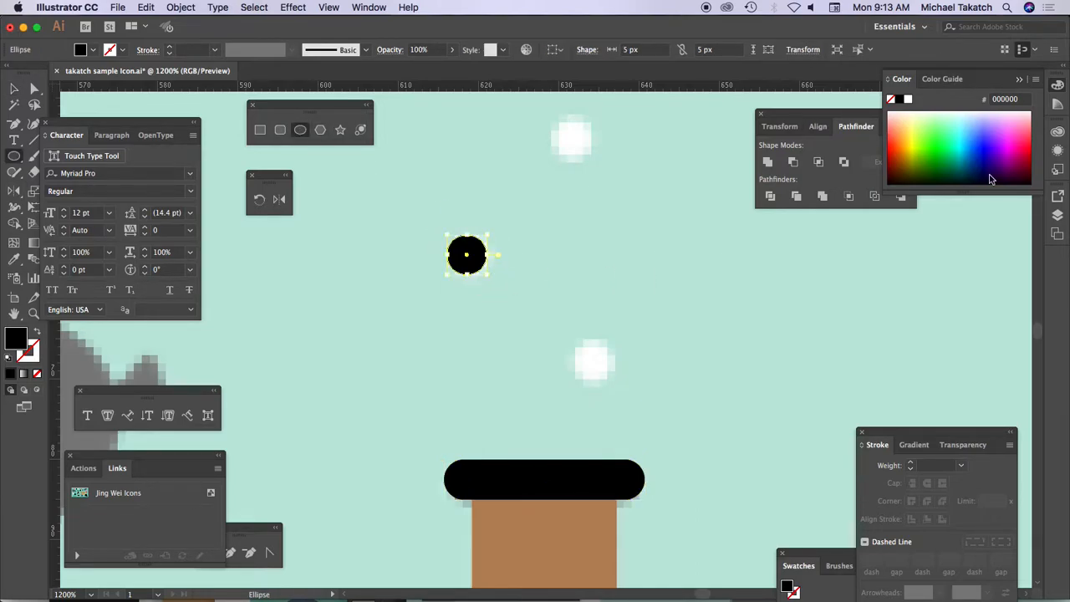
{"action": "left_click", "coordinate": [910, 100]}
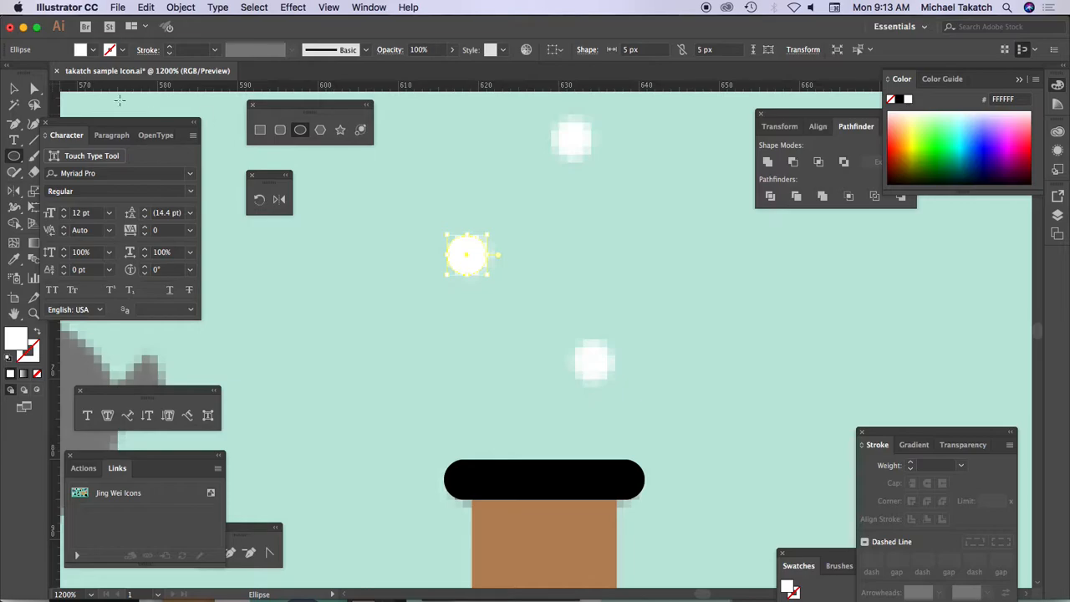
Copy the white circle onto the other two reference bubbles above the bottle.
{"action": "left_click", "coordinate": [13, 87]}
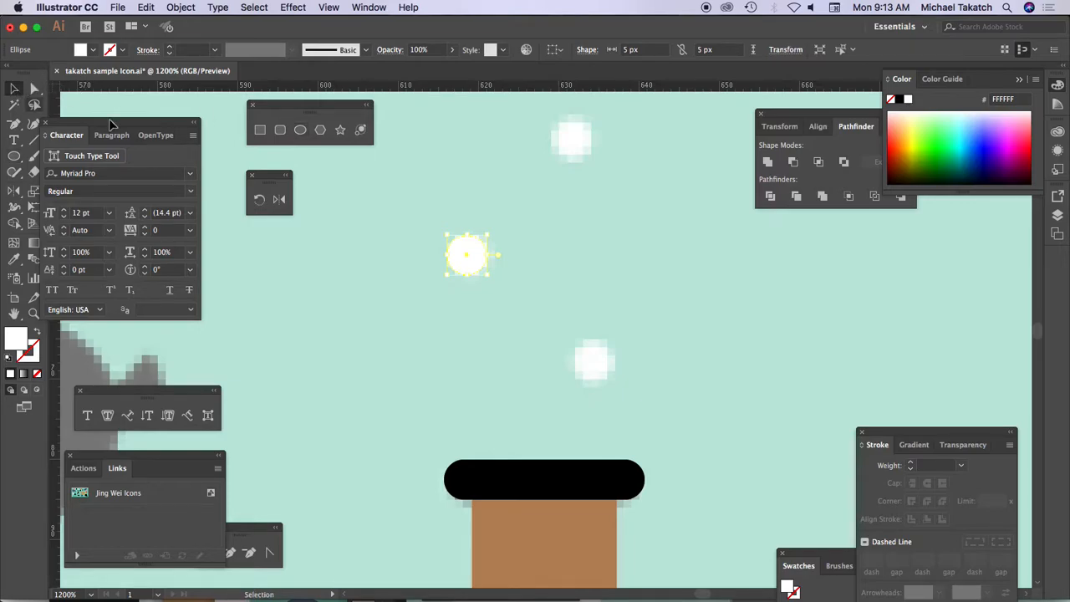
{"action": "left_click", "coordinate": [520, 276]}
{"action": "left_click", "coordinate": [474, 267]}
{"action": "left_click_drag", "start_coordinate": [474, 267], "coordinate": [577, 147]}
Group the bottle, its cap and label with the three white bubbles.
{"action": "key", "text": "super+minus"}
{"action": "key", "text": "super+minus"}
{"action": "key", "text": "super+minus"}
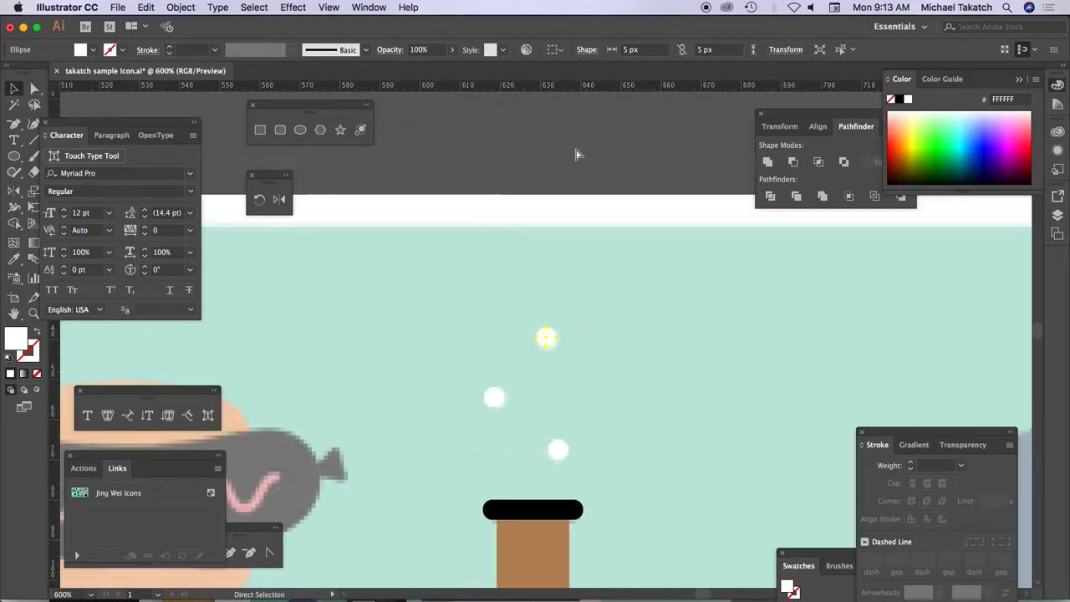
{"action": "scroll", "coordinate": [556, 361], "scroll_direction": "down", "scroll_amount": 5}
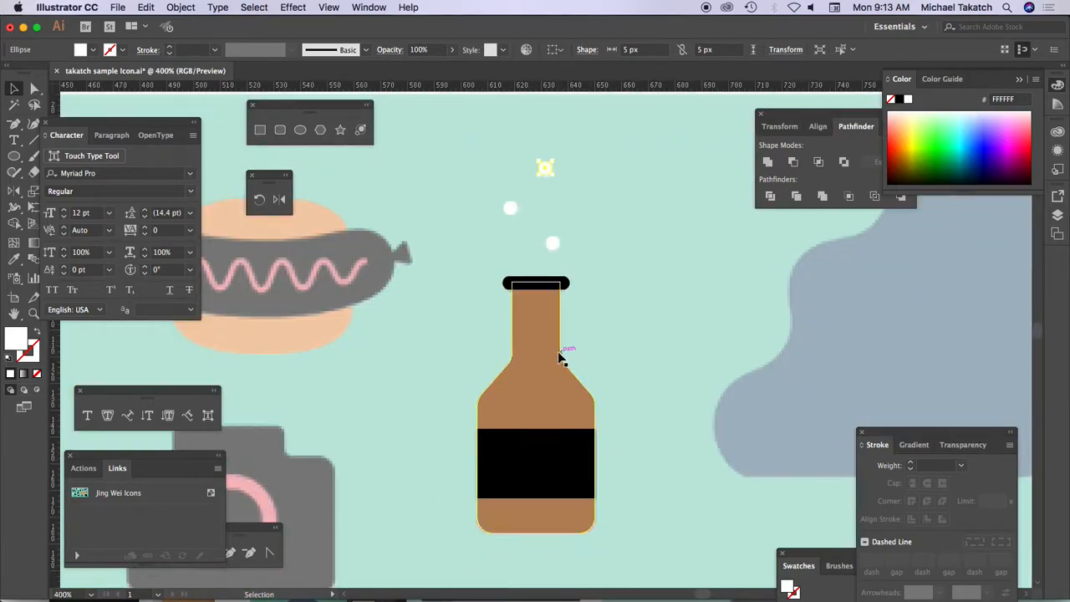
{"action": "key", "text": "g"}
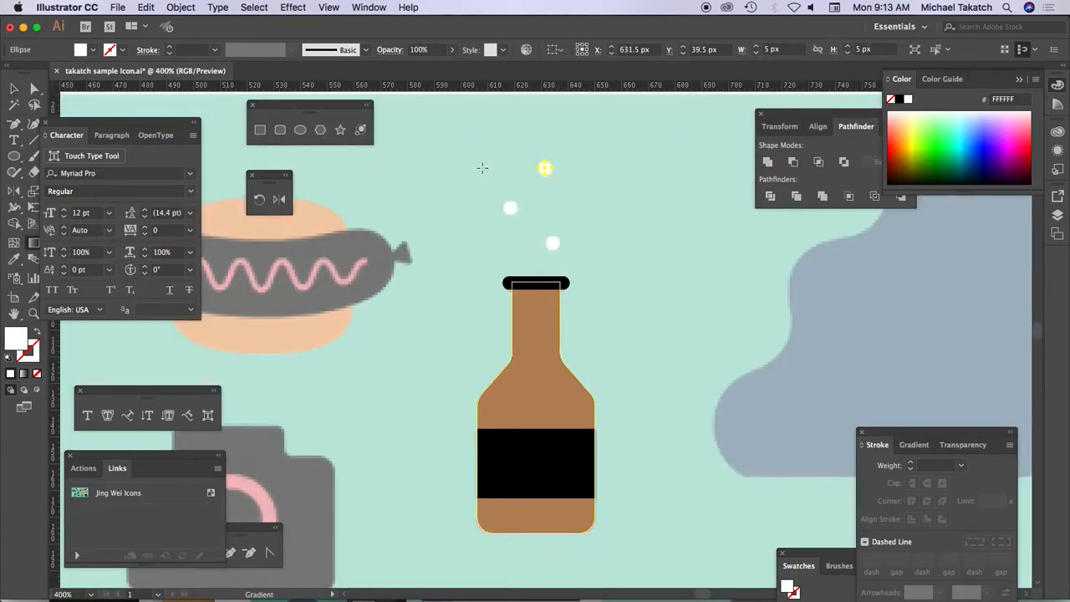
{"action": "key", "text": "v"}
{"action": "left_click", "coordinate": [462, 157]}
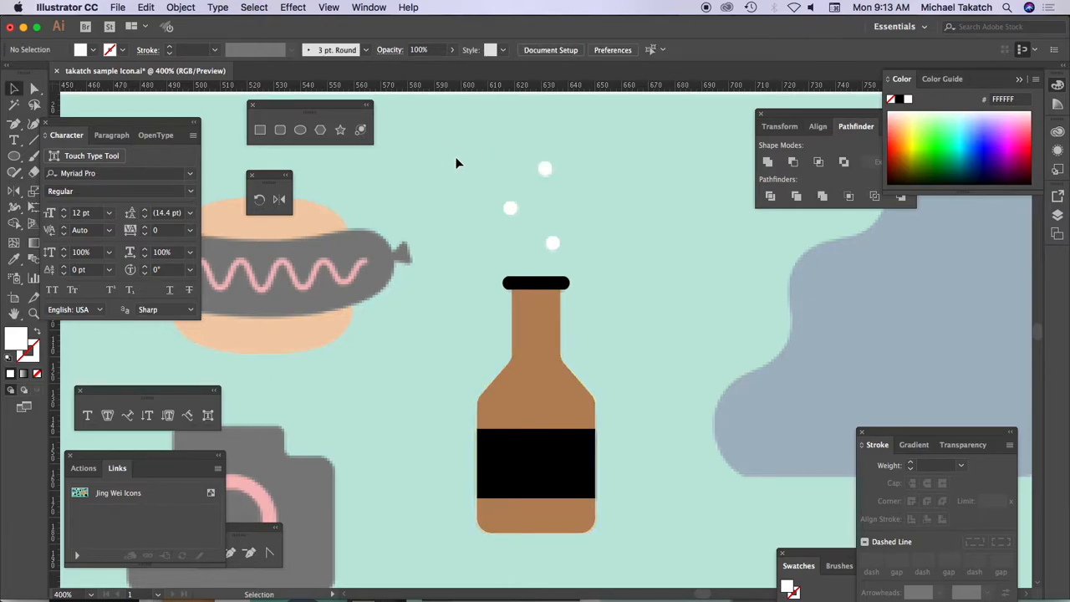
{"action": "left_click_drag", "start_coordinate": [439, 148], "coordinate": [654, 562]}
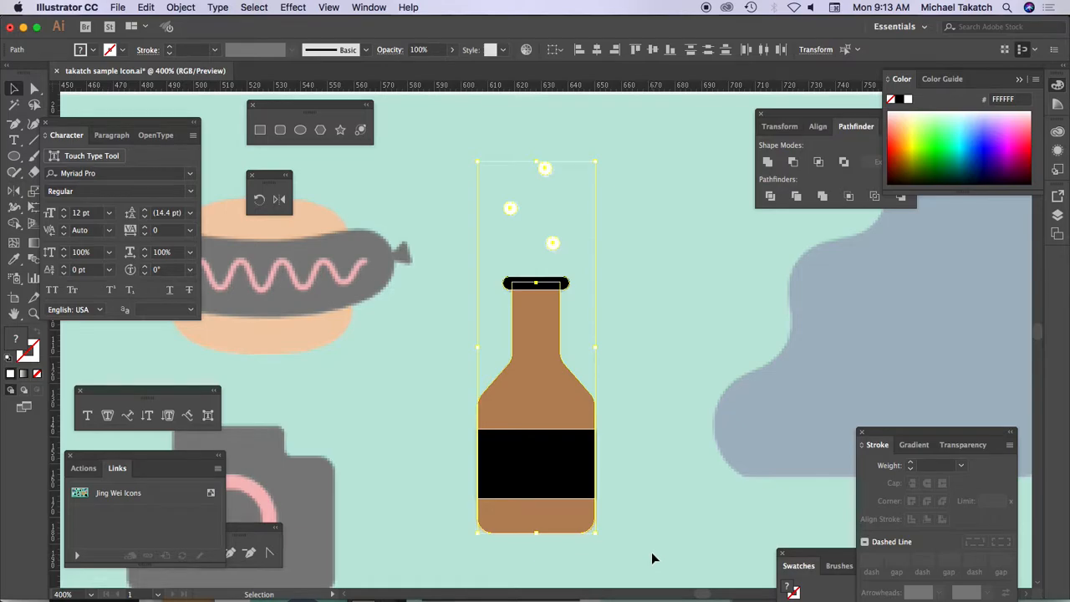
{"action": "key", "text": "super+g"}
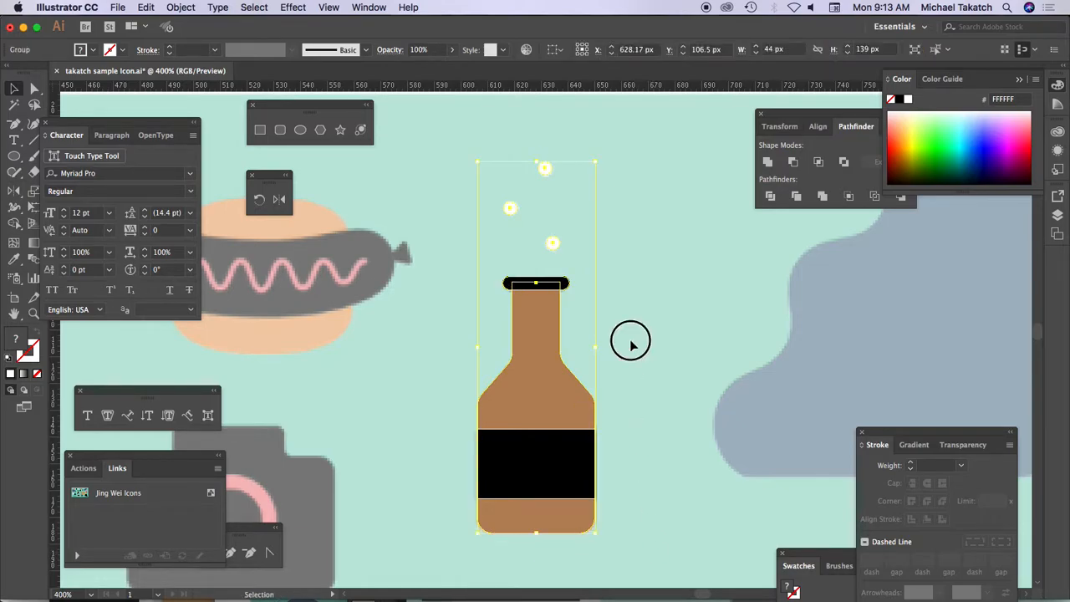